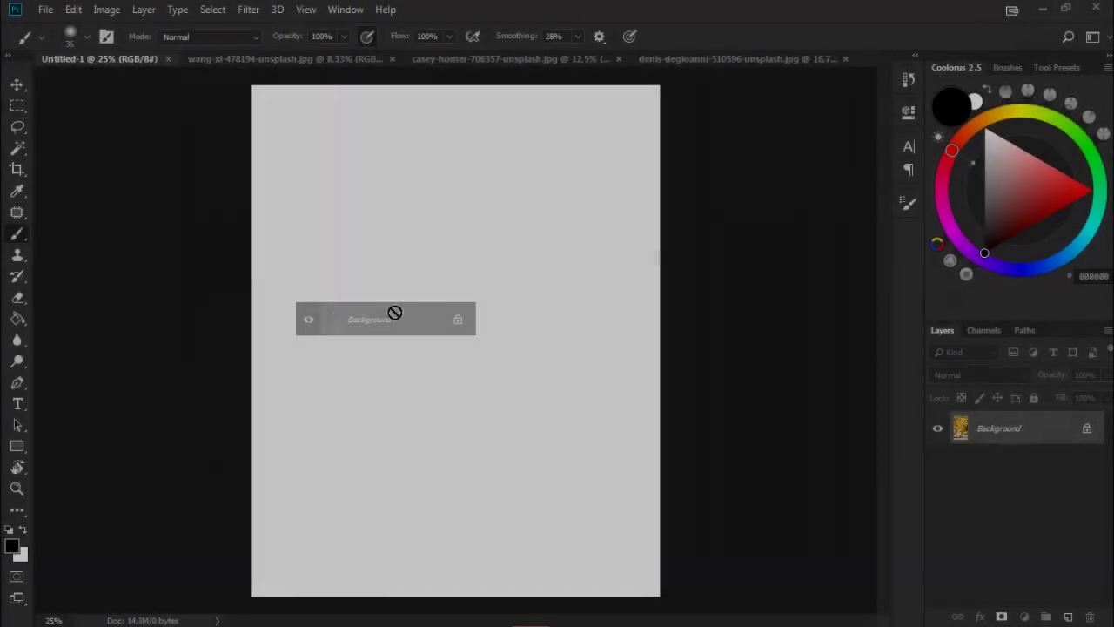
Bring the tree photo into Untitled-1 and convert it to a smart object.
drag(144, 60, 386, 316)
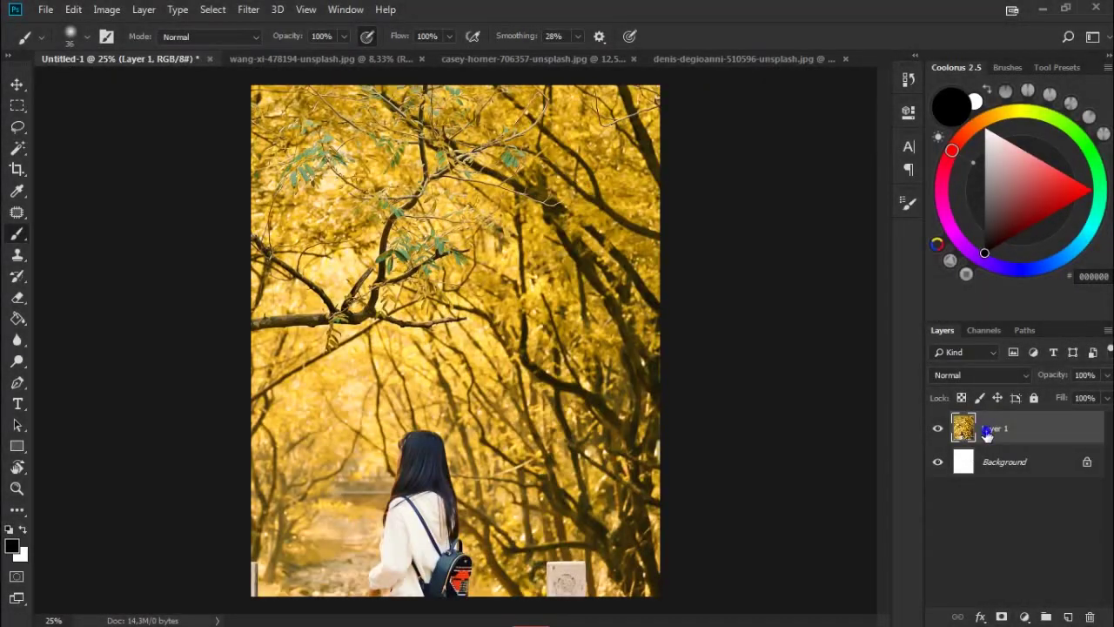
right_click(987, 433)
click(906, 209)
Scale the tree photo to about 57.67%, move it up on the canvas, and commit.
key(ctrl+t)
key(ctrl+0)
drag(538, 199, 540, 197)
drag(598, 89, 513, 175)
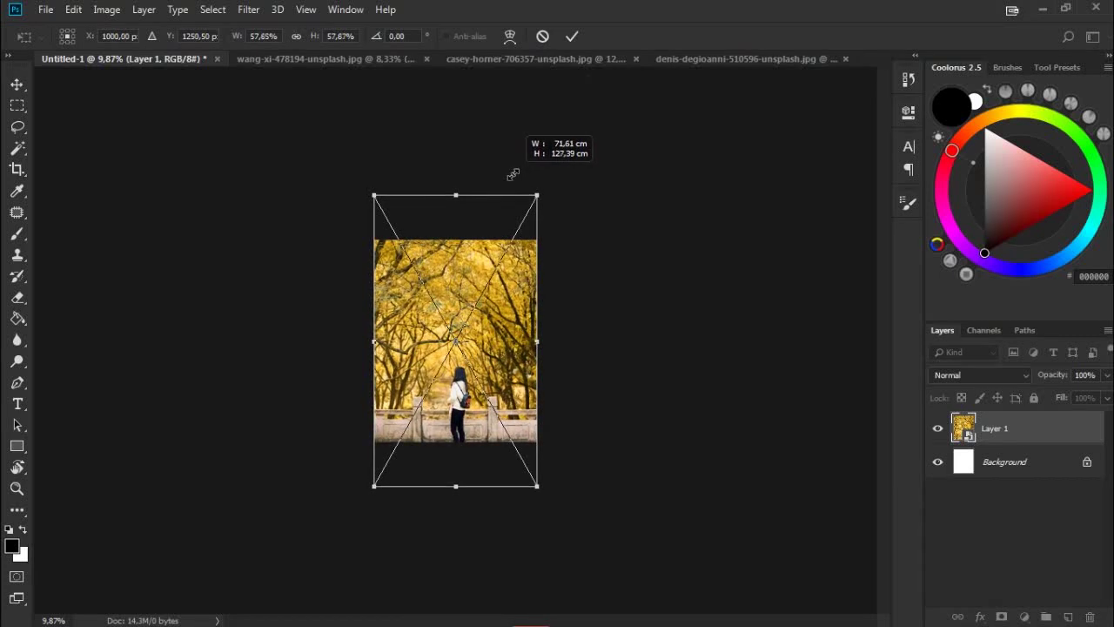
drag(477, 304, 479, 258)
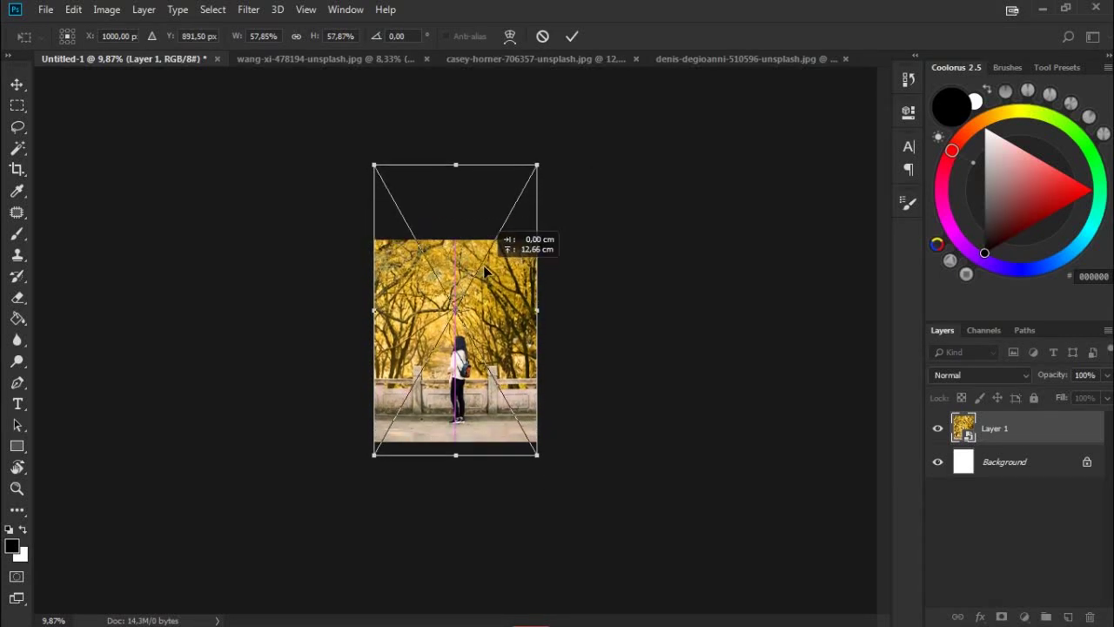
click(573, 37)
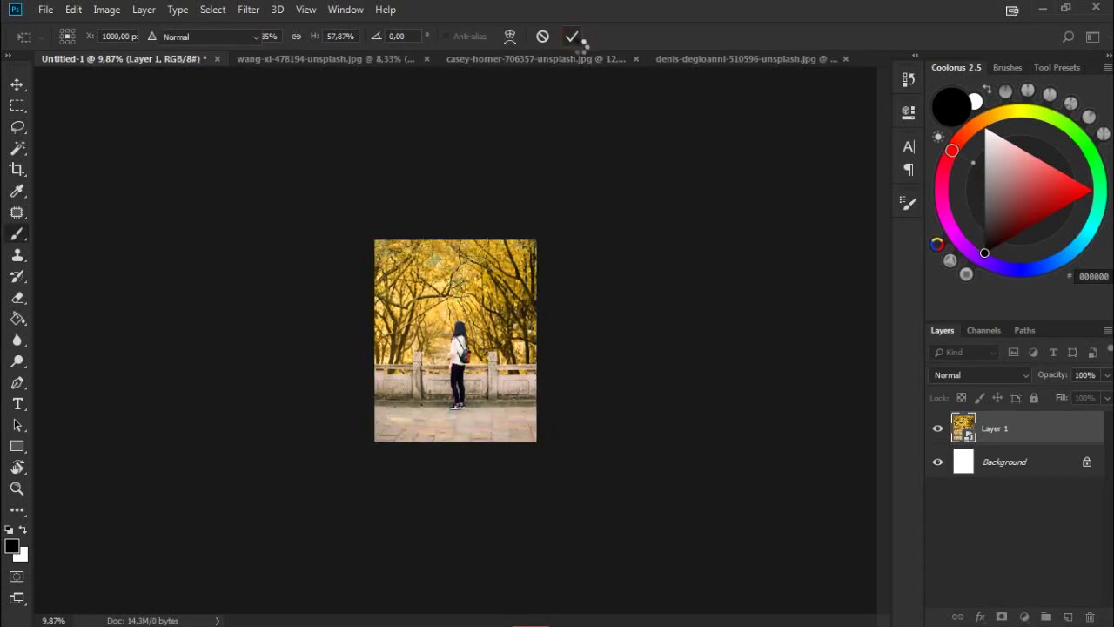
key(ctrl+0)
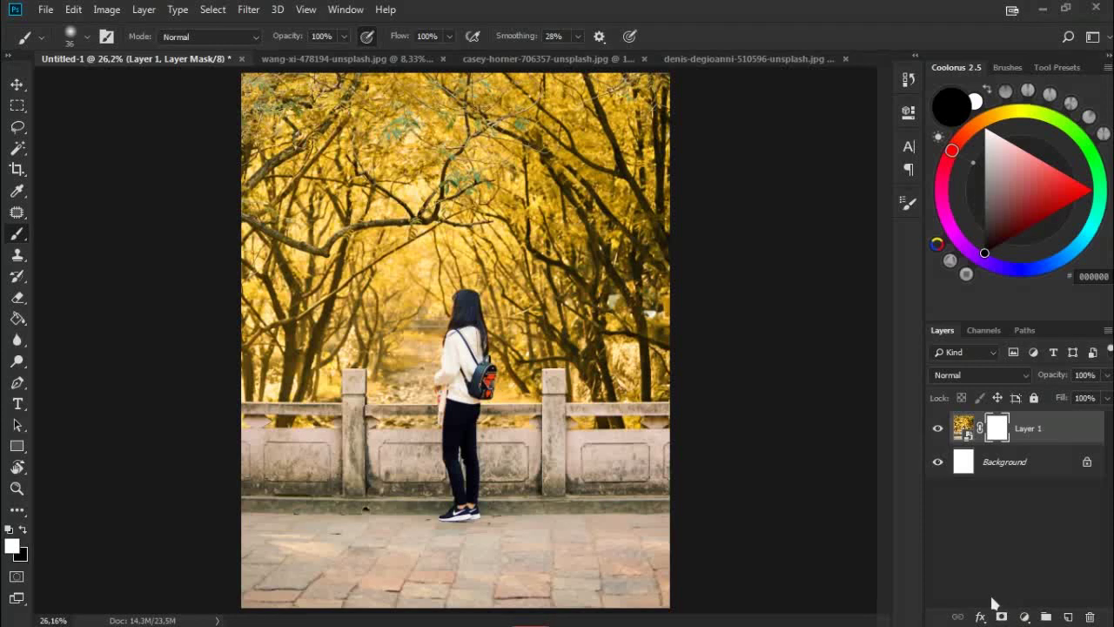
Undo the layer mask on Layer 1 and zoom in on the stone railing.
key(ctrl+z)
key(ctrl+plus)
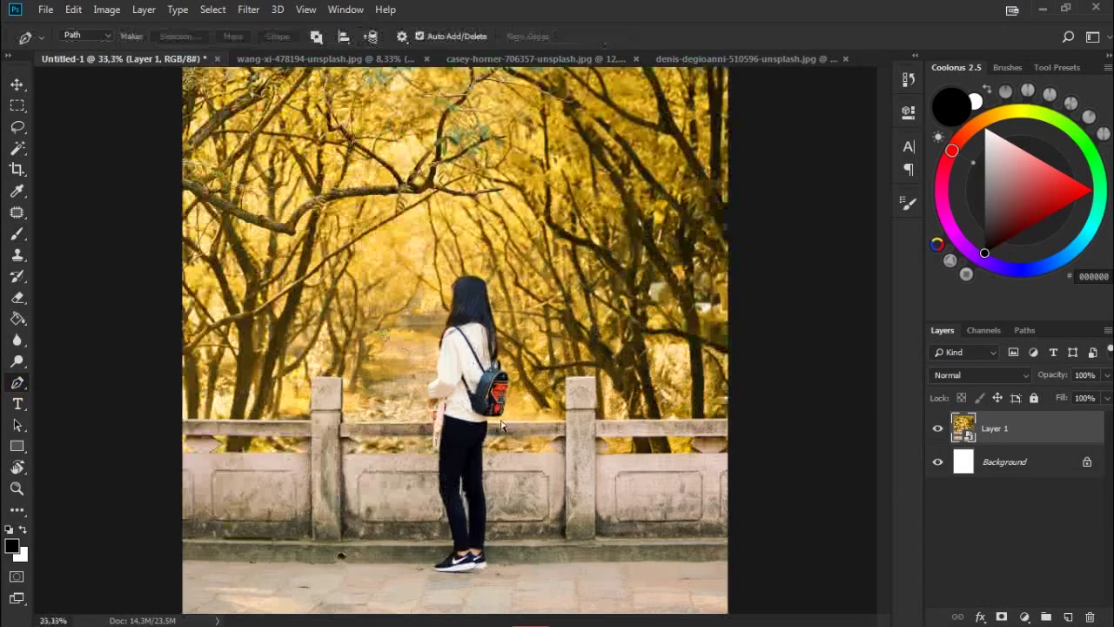
key(ctrl+plus)
key(ctrl+plus)
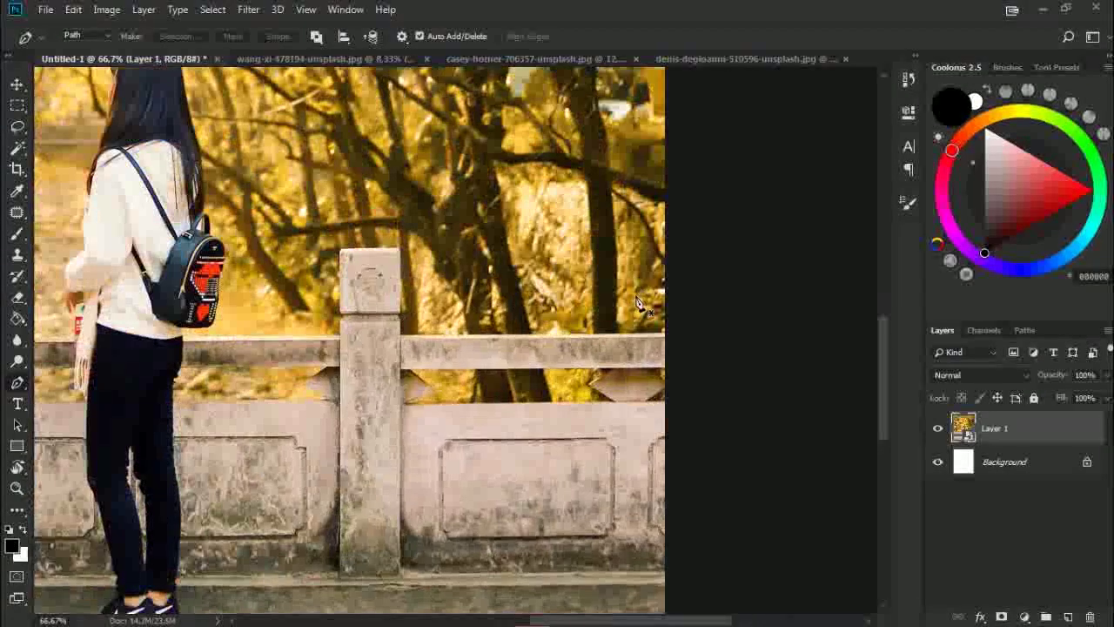
key(ctrl+plus)
key(ctrl+plus)
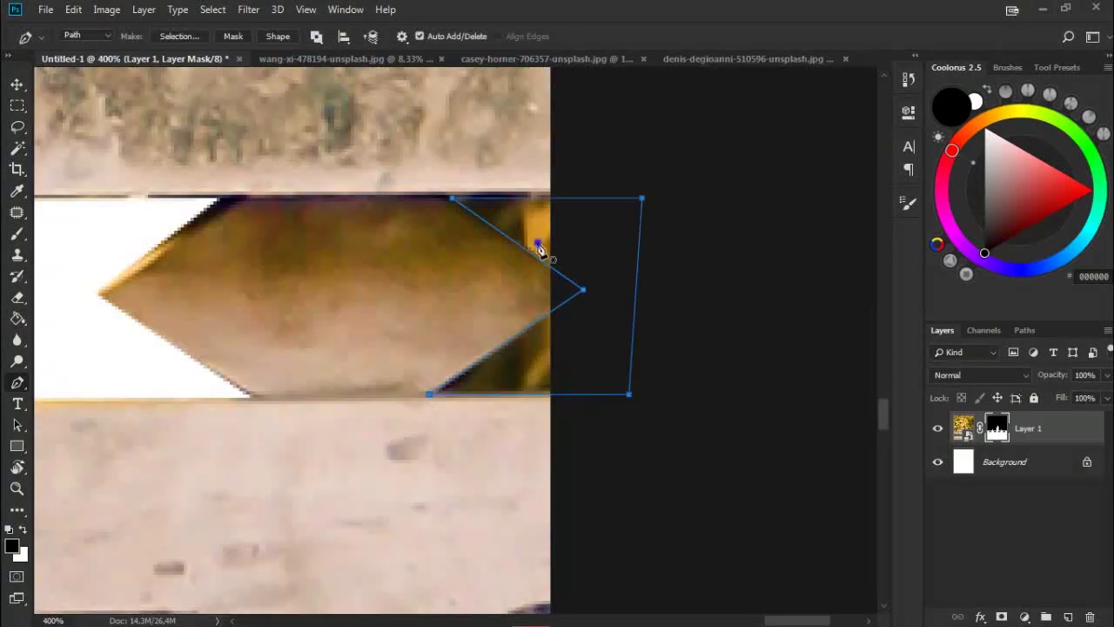
Turn the traced railing-gap path into a selection and fill it on the mask.
right_click(539, 251)
click(597, 324)
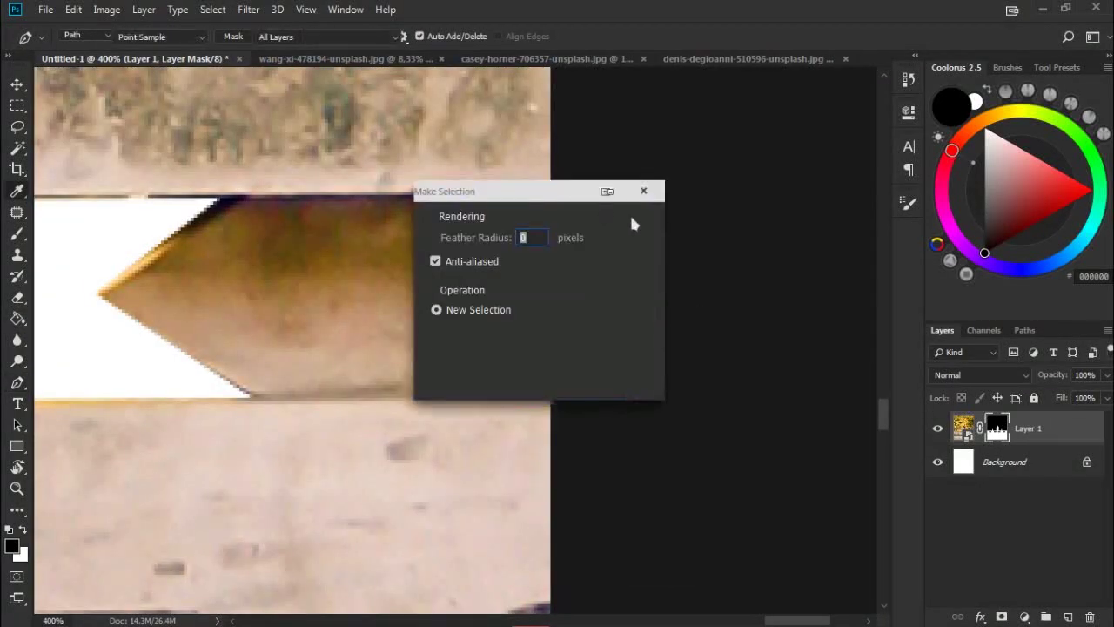
click(634, 227)
key(g)
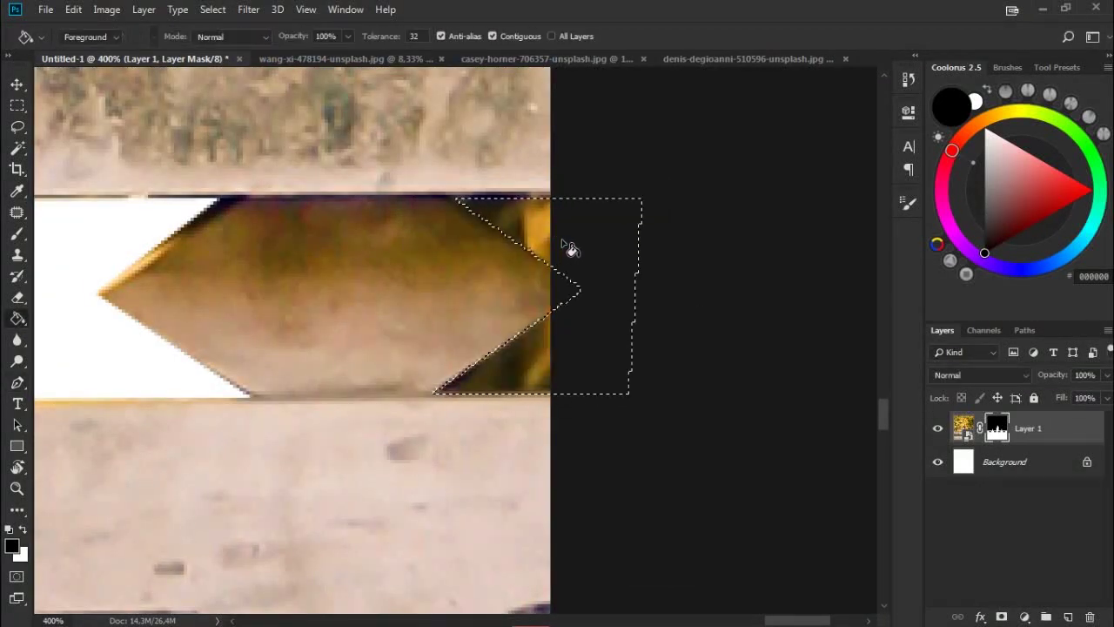
click(533, 232)
key(ctrl+d)
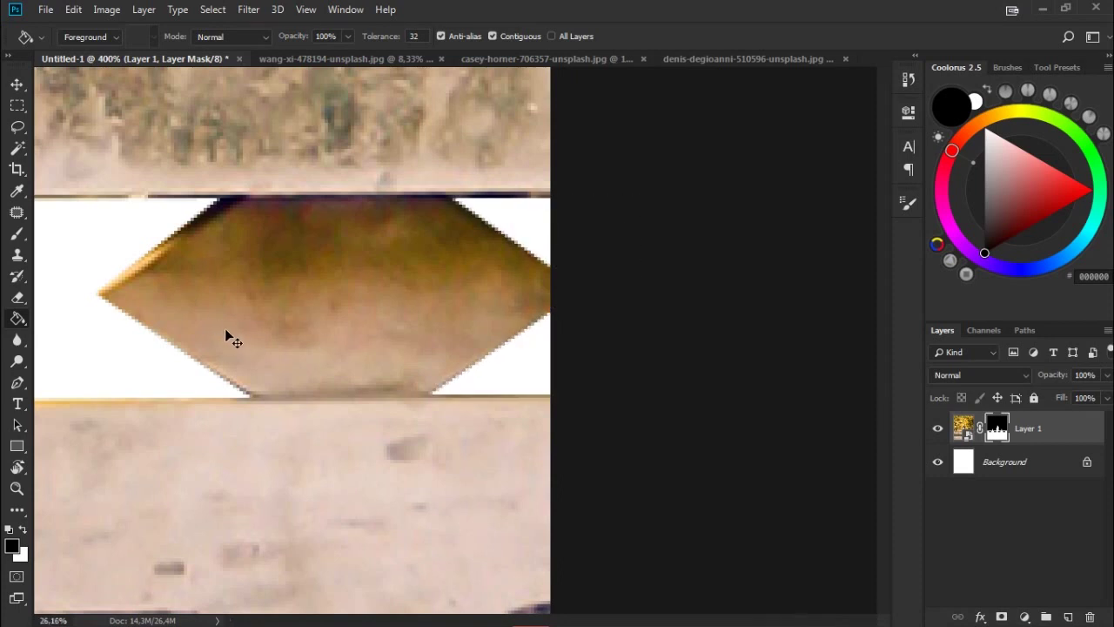
Fit the view, target Layer 1's pixels, and bring up the original tree photo.
key(ctrl+0)
key(ctrl+2)
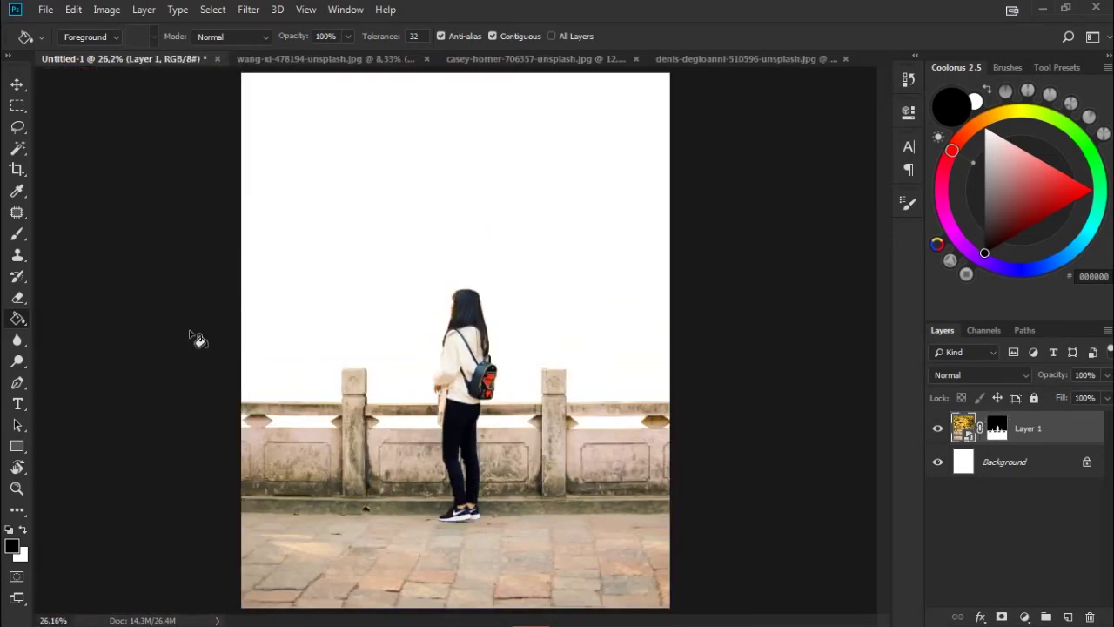
click(357, 61)
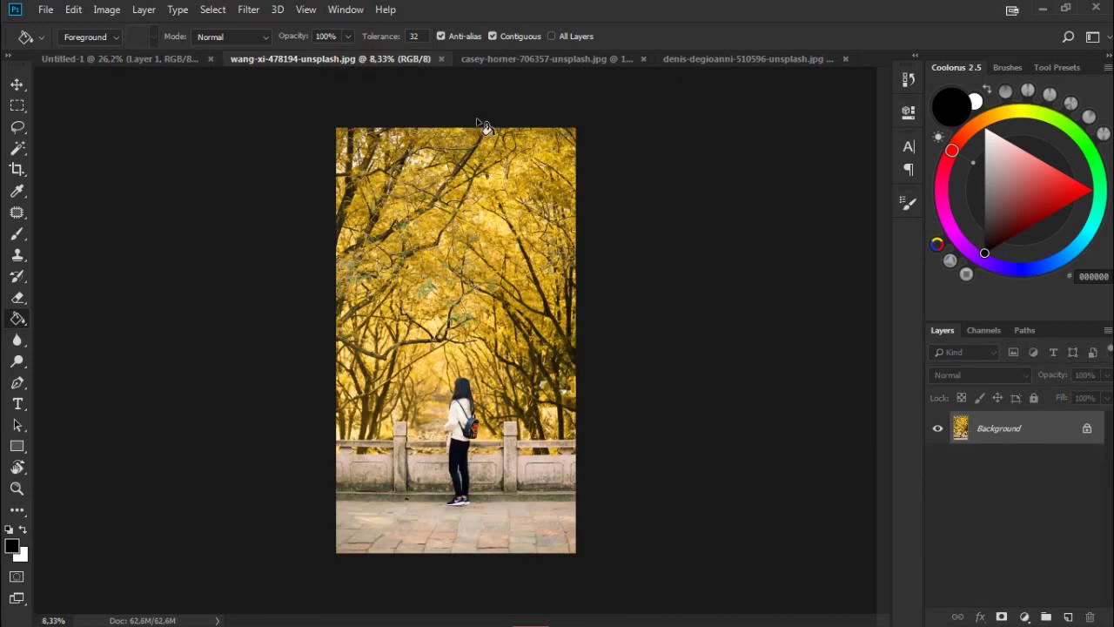
Bring the cloudy mountain photo in below the girl layer and nudge it lower.
click(536, 61)
mouse_move(960, 427)
mouse_down()
mouse_move(223, 74)
mouse_move(452, 348)
mouse_up()
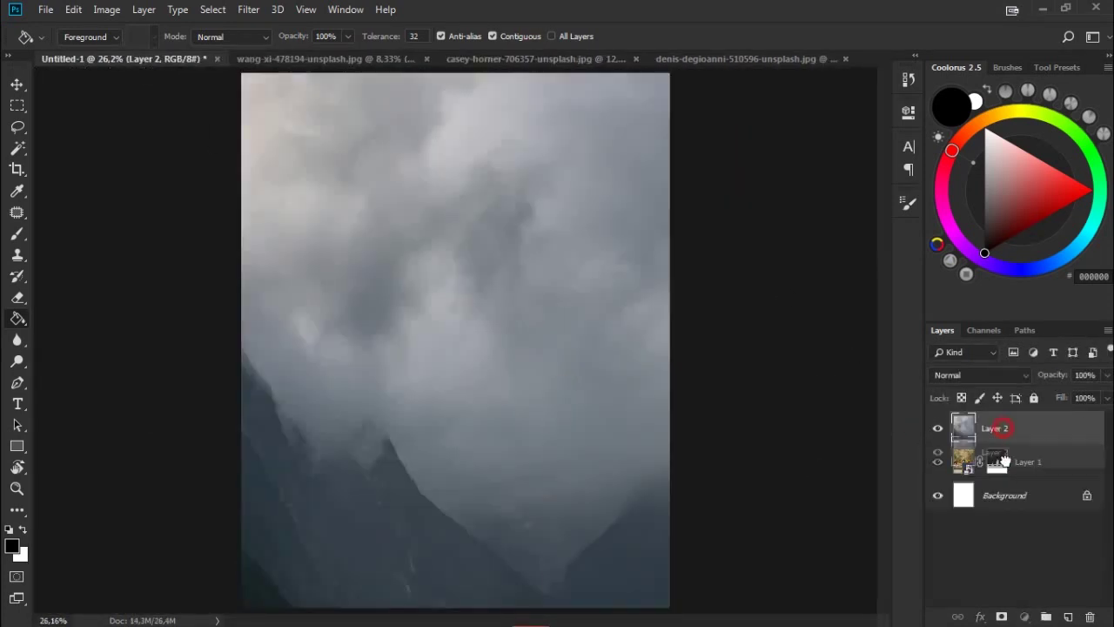
drag(1001, 426, 1010, 474)
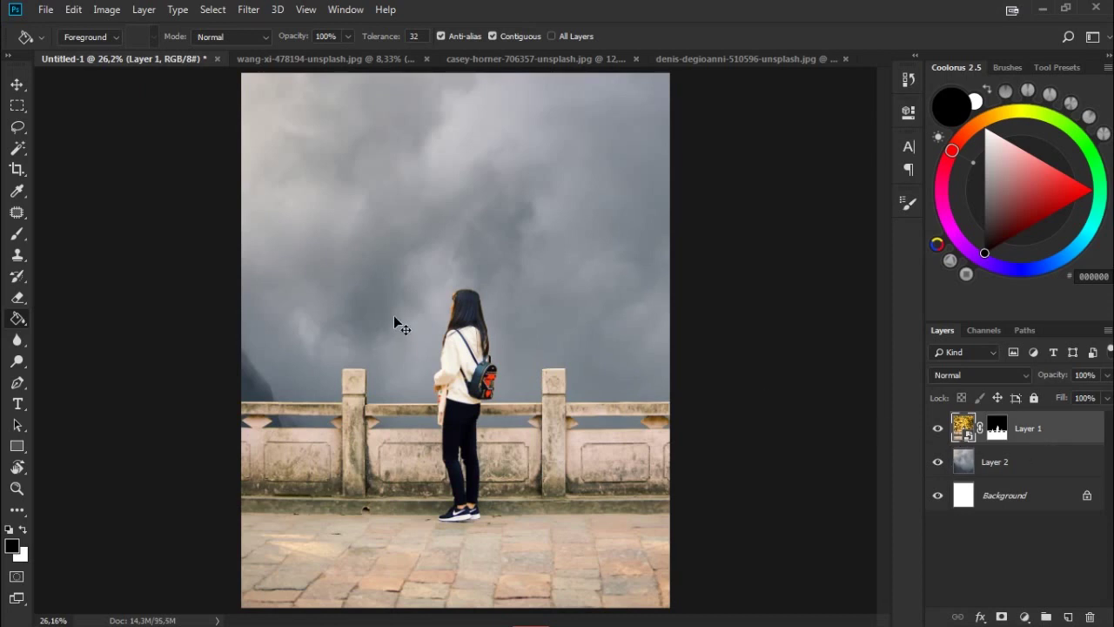
key(ctrl+t)
drag(593, 305, 585, 349)
key(g)
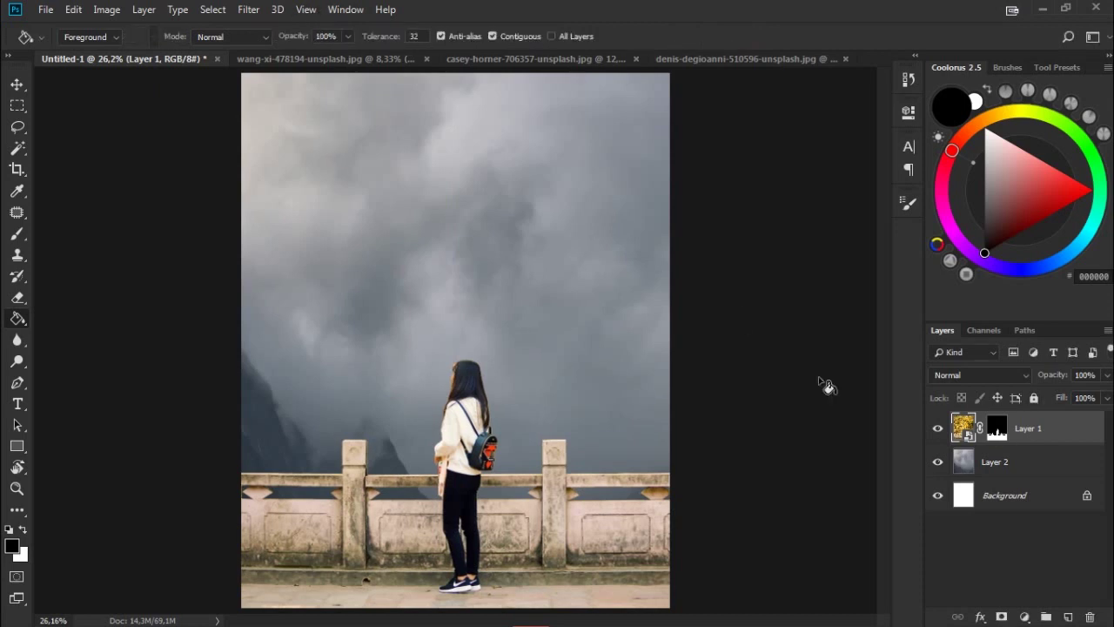
Put Layer 2 and Layer 1 in separate groups and convert Layer 2 to a smart object.
drag(1046, 496, 1046, 616)
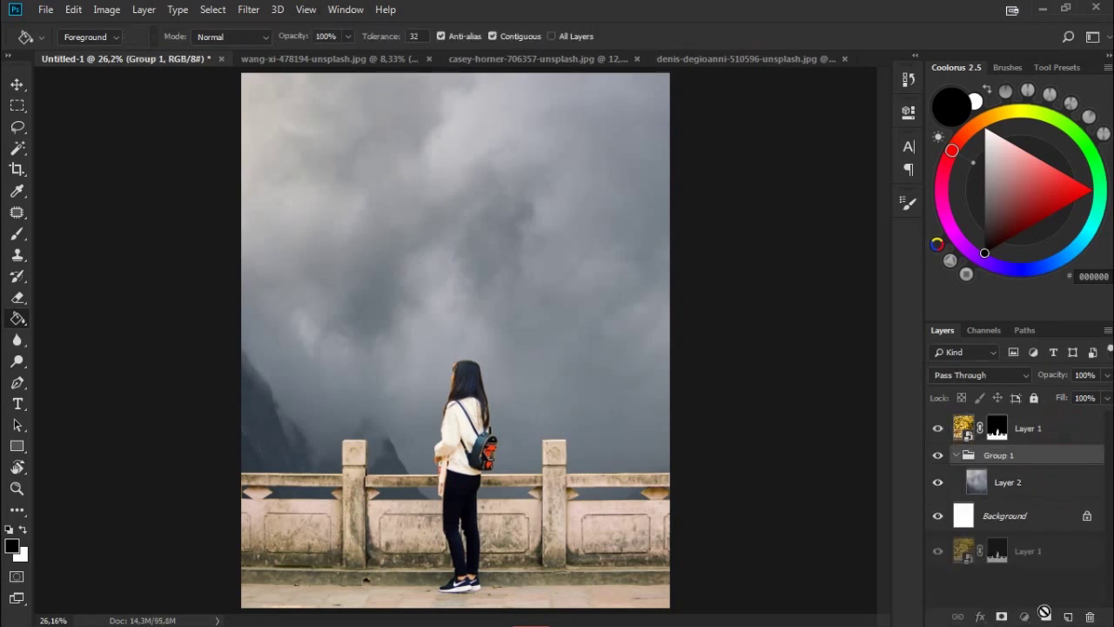
drag(1063, 436, 1046, 616)
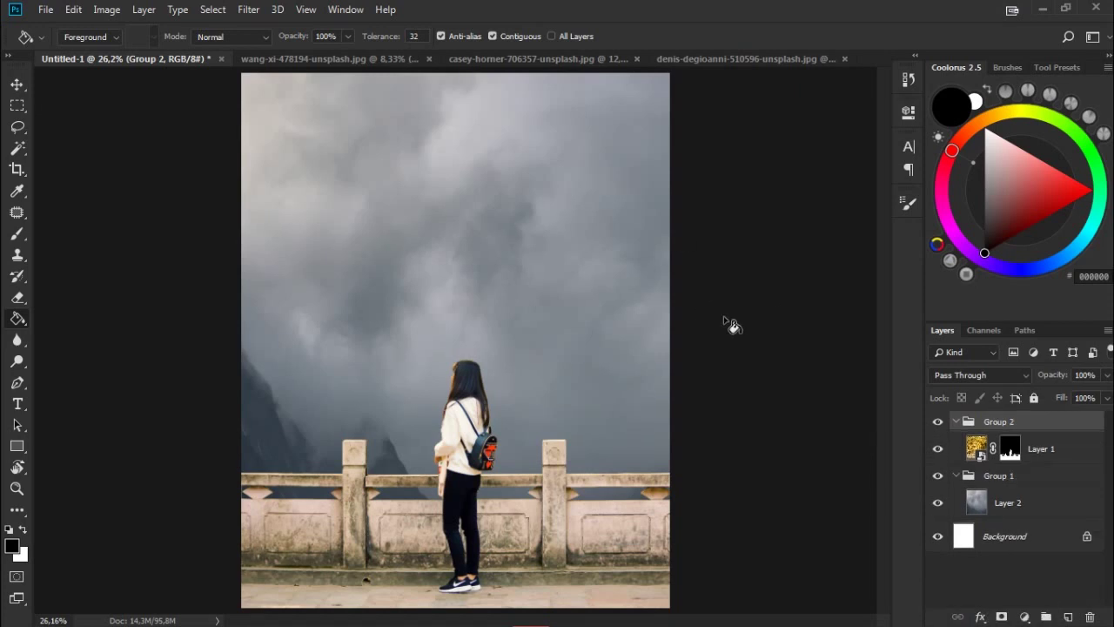
right_click(1020, 502)
click(1005, 207)
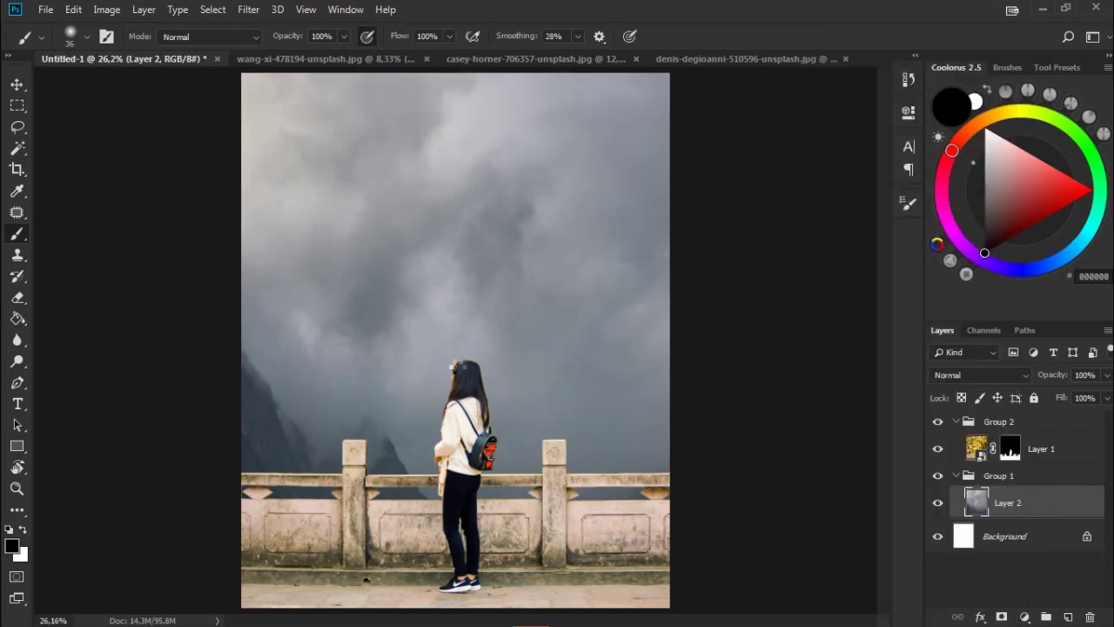
Scale the mountain layer down and reposition it behind the railing.
key(ctrl+t)
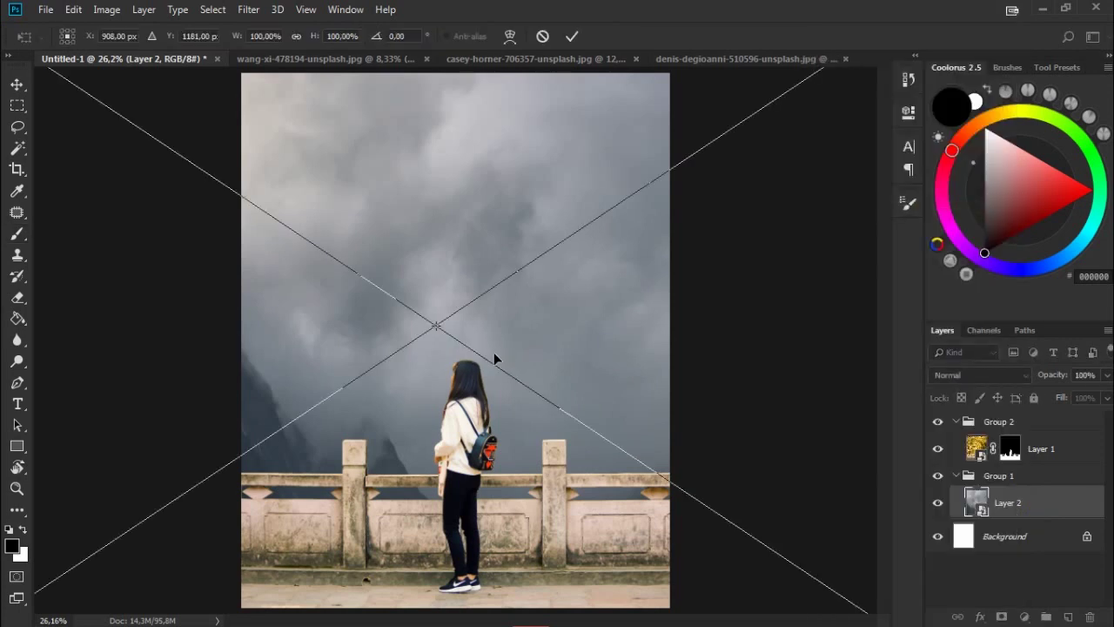
key(ctrl+0)
drag(821, 90, 585, 279)
key(ctrl+0)
mouse_move(671, 209)
mouse_down()
mouse_move(704, 182)
mouse_move(677, 216)
mouse_up()
mouse_move(589, 320)
mouse_down()
mouse_move(584, 341)
mouse_move(617, 316)
mouse_move(566, 341)
mouse_up()
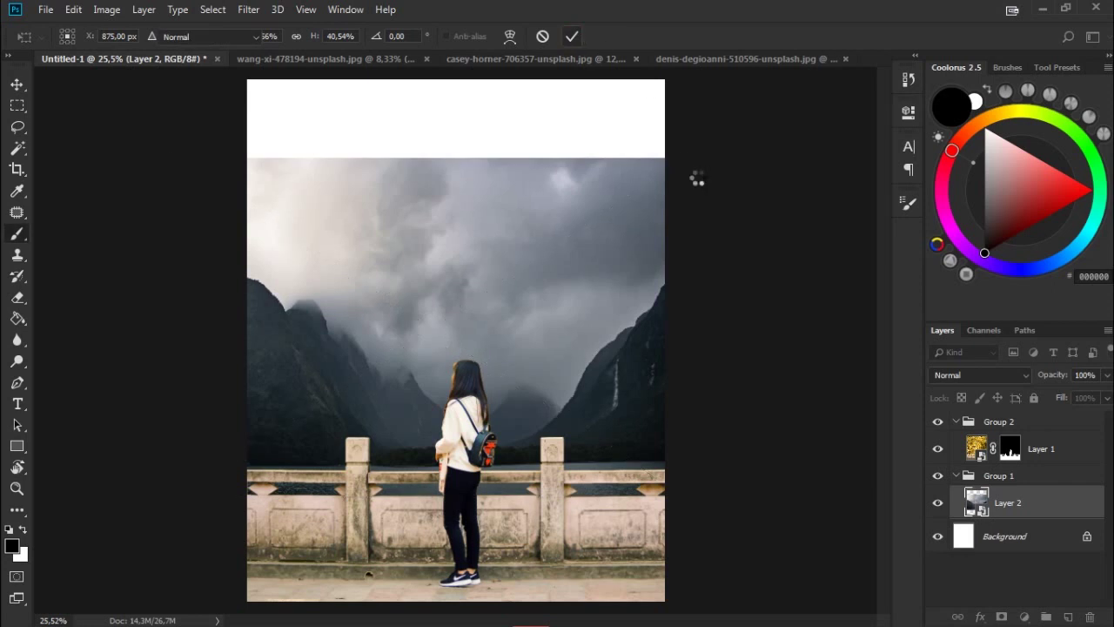
Enlarge the mountain layer to about 45% using guides, then add the Milky Way photo above it.
key(ctrl+semicolon)
drag(688, 156, 759, 116)
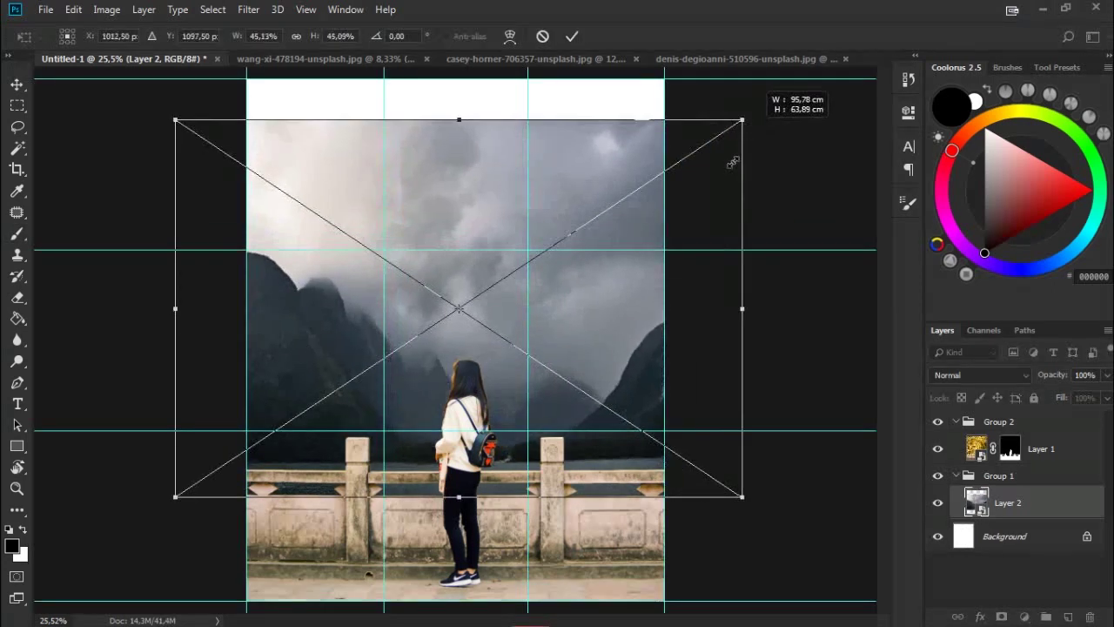
drag(644, 316, 598, 316)
click(573, 38)
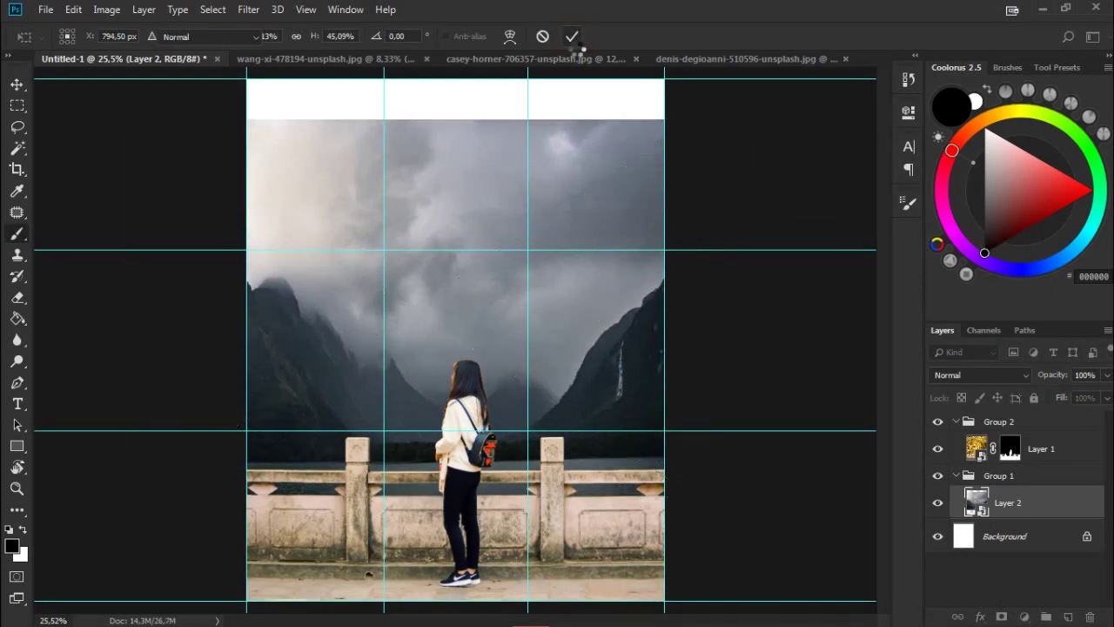
key(ctrl+semicolon)
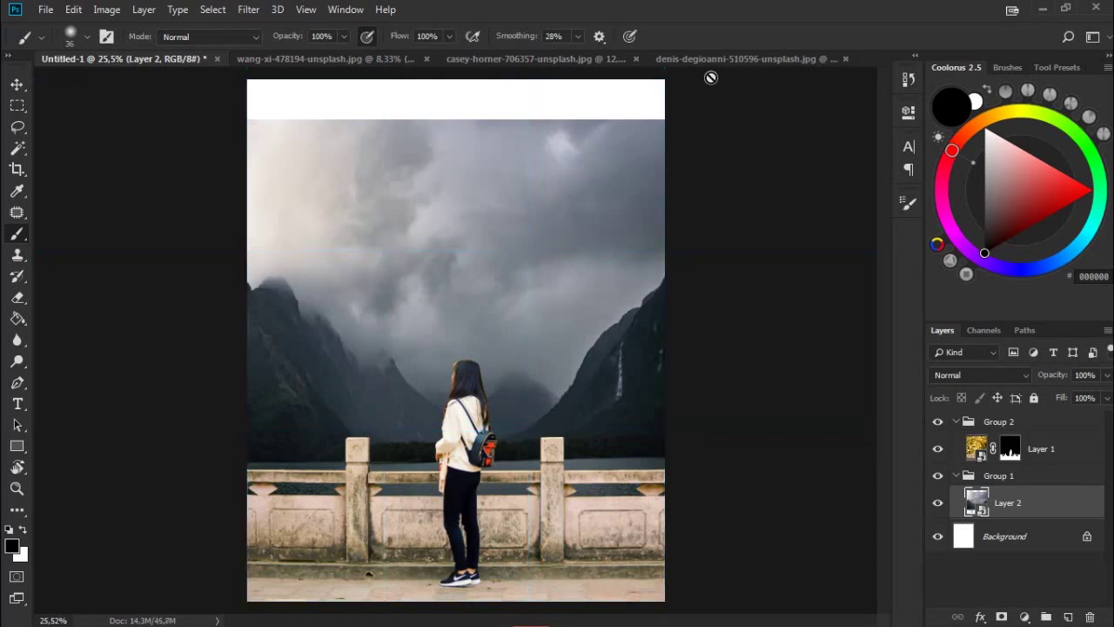
click(693, 59)
drag(1018, 428, 999, 473)
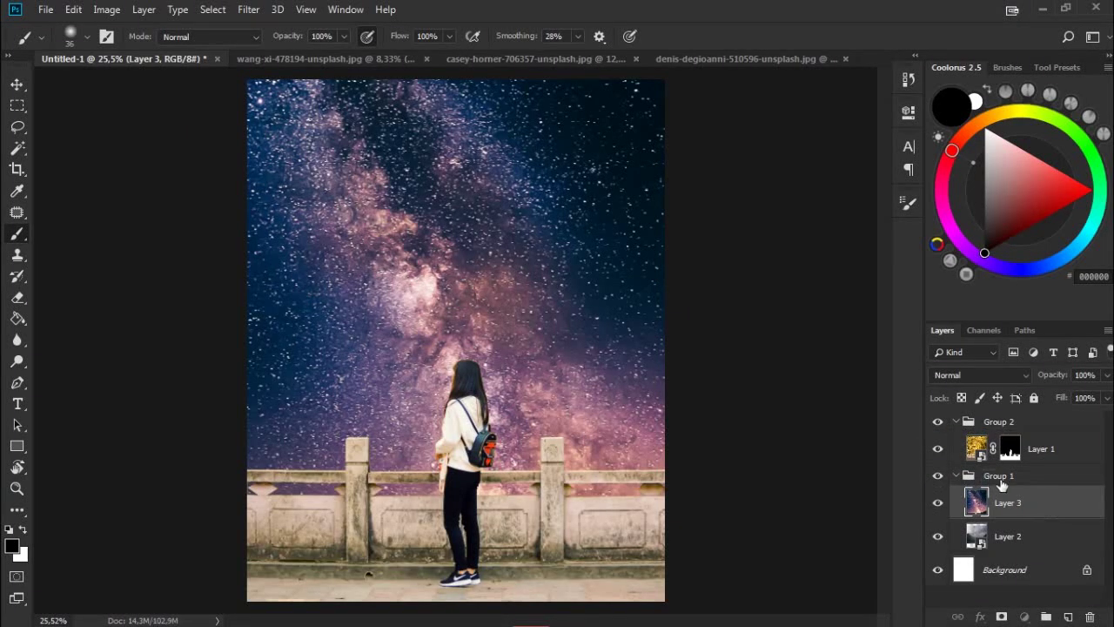
Convert the Milky Way layer to a smart object and scale it to about 49% above the girl.
right_click(1002, 507)
click(987, 207)
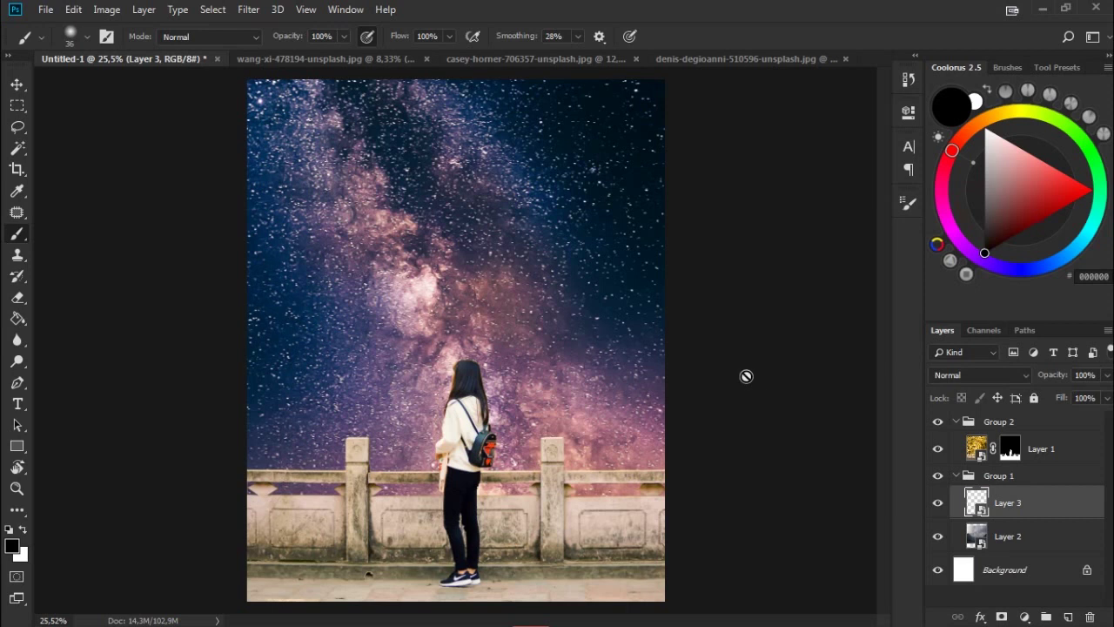
key(ctrl+t)
key(ctrl+minus)
drag(816, 87, 632, 285)
drag(530, 302, 540, 245)
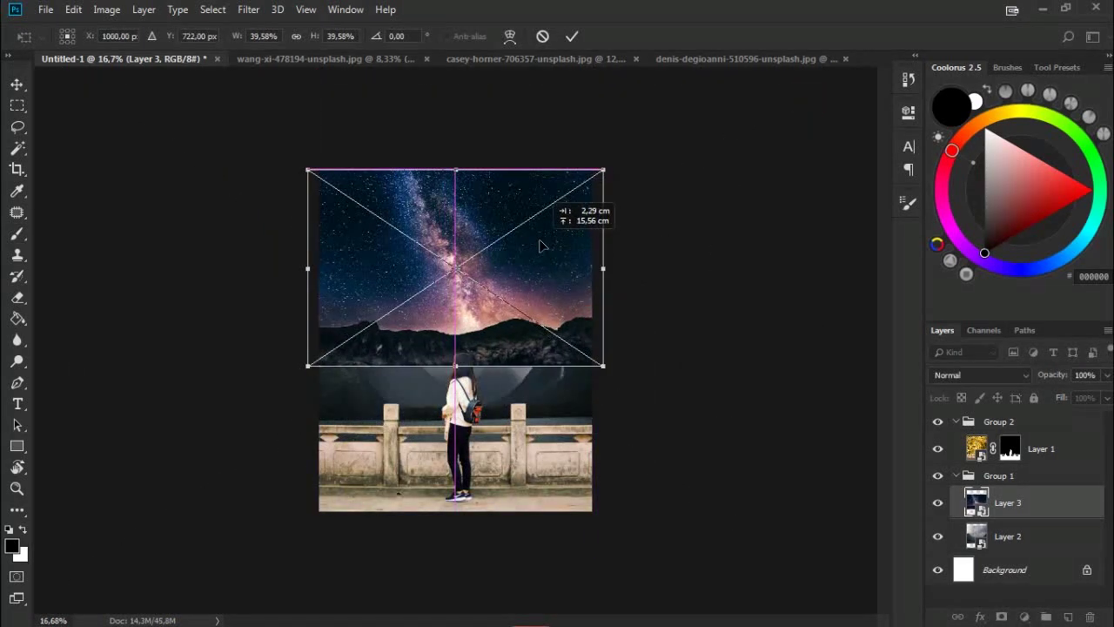
drag(602, 366, 671, 412)
drag(588, 339, 514, 338)
key(Return)
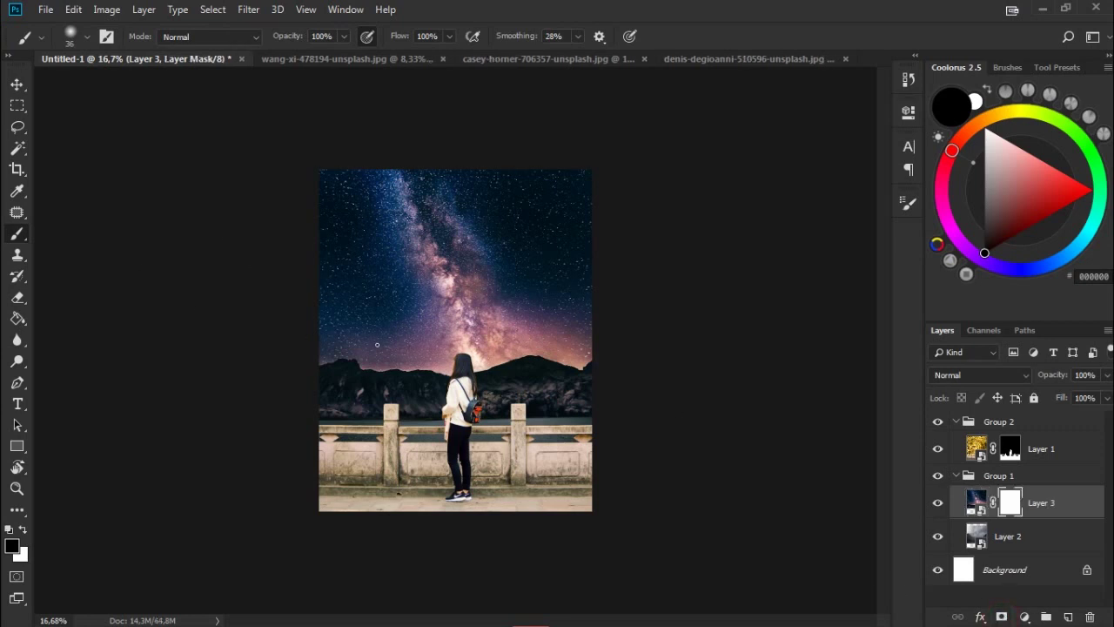
Mask away the star photo's dark bottom ridge with a large soft brush, then target the cloudy sky beneath.
right_click(426, 245)
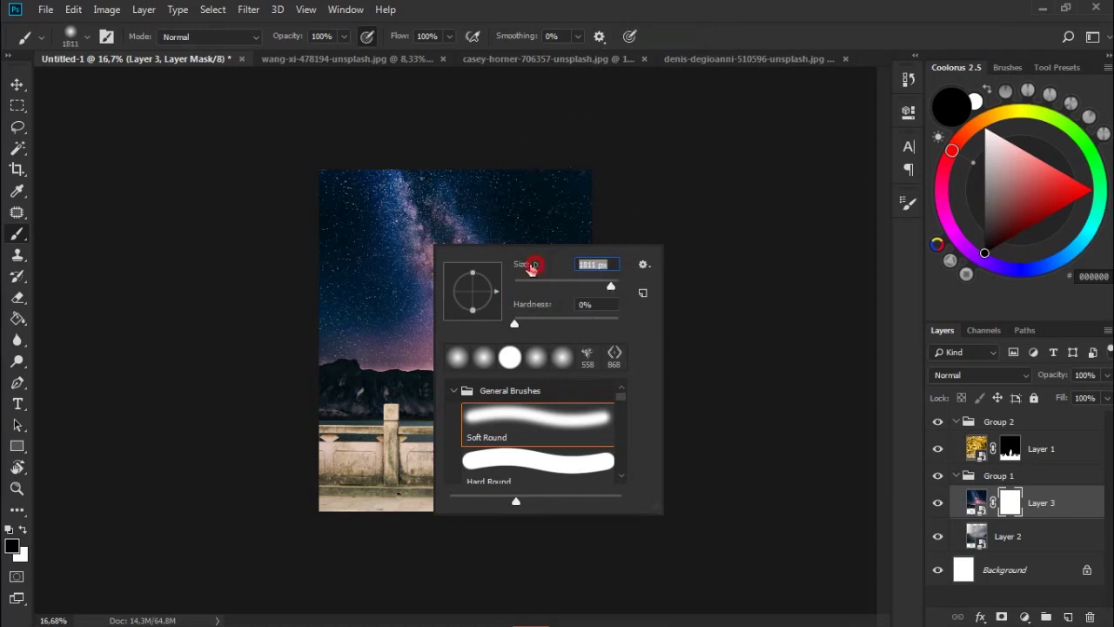
key(Return)
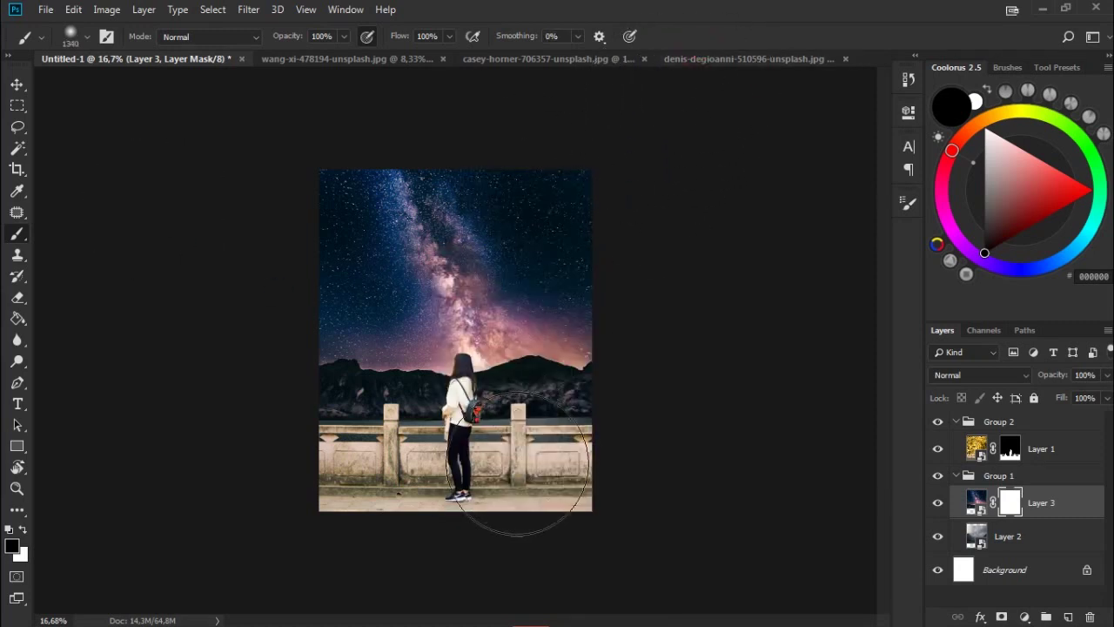
drag(348, 375, 566, 348)
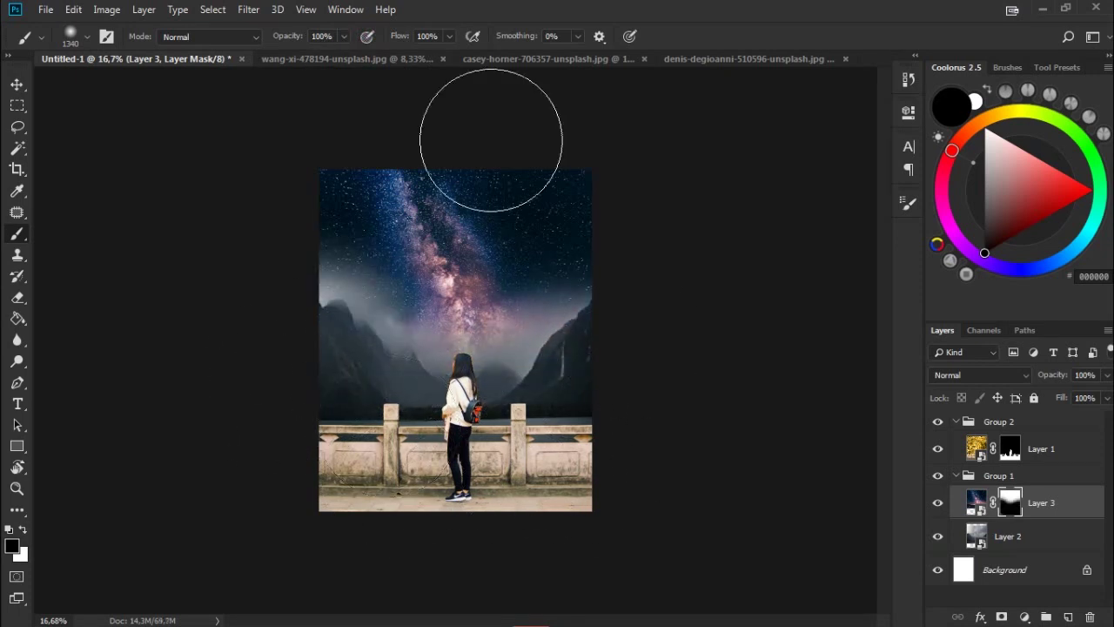
key(ctrl+comma)
key(alt+bracketleft)
Copy the cloudy sky's top strip to a new layer and widen it with a perspective transform.
key(m)
drag(261, 166, 592, 289)
key(ctrl+j)
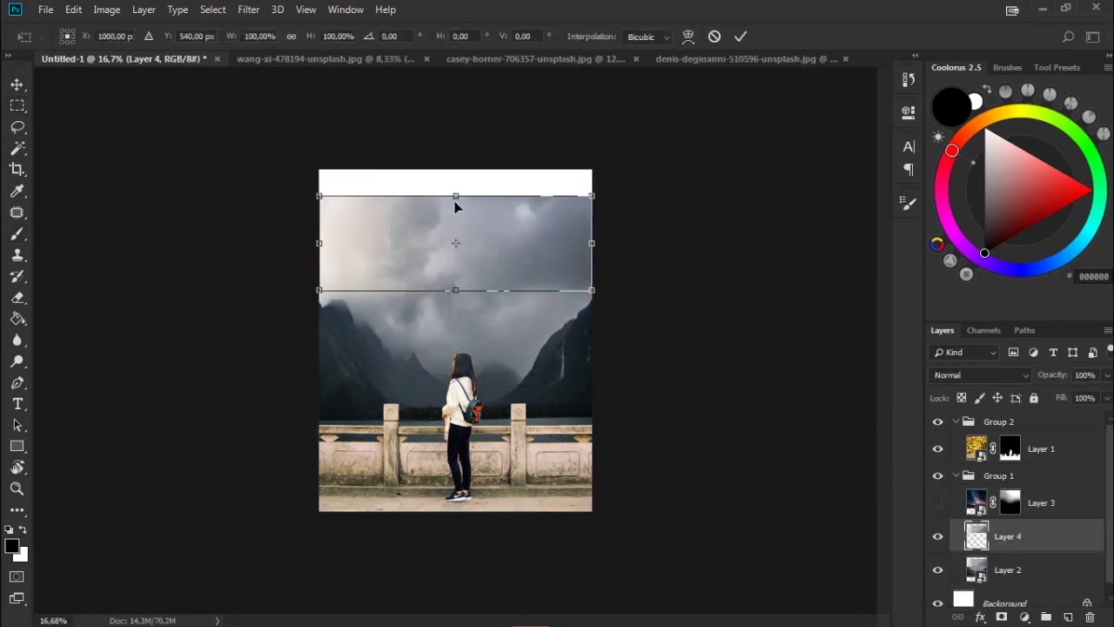
key(ctrl+t)
drag(592, 169, 622, 178)
key(Return)
Show the starry sky layer again and target its mask for brushing.
key(alt+bracketright)
key(ctrl+comma)
key(b)
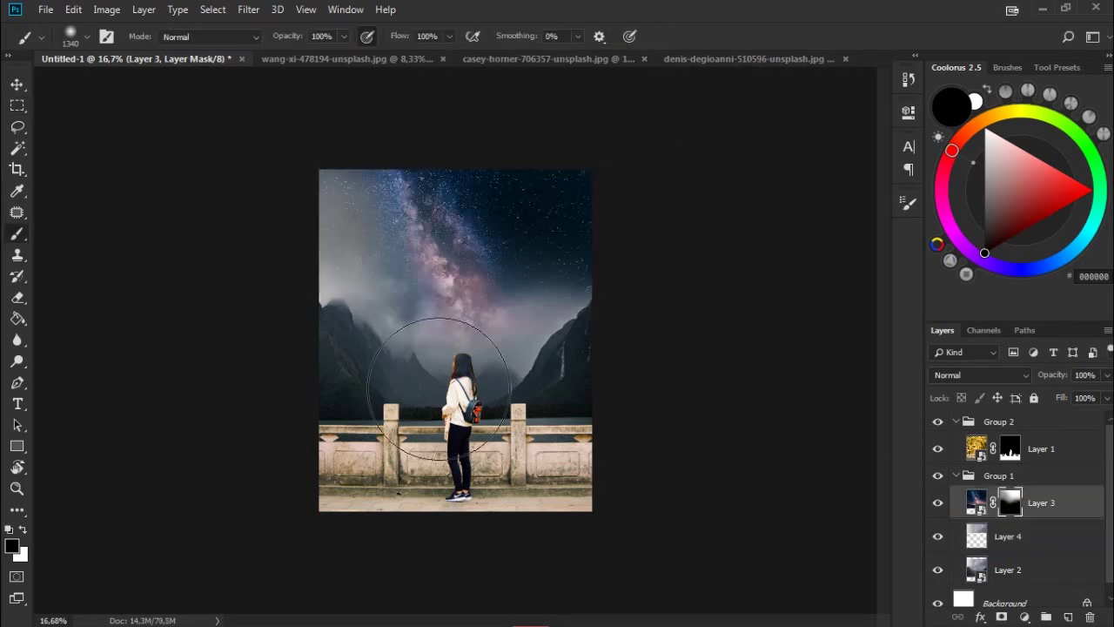
key(ctrl+semicolon)
key(ctrl+t)
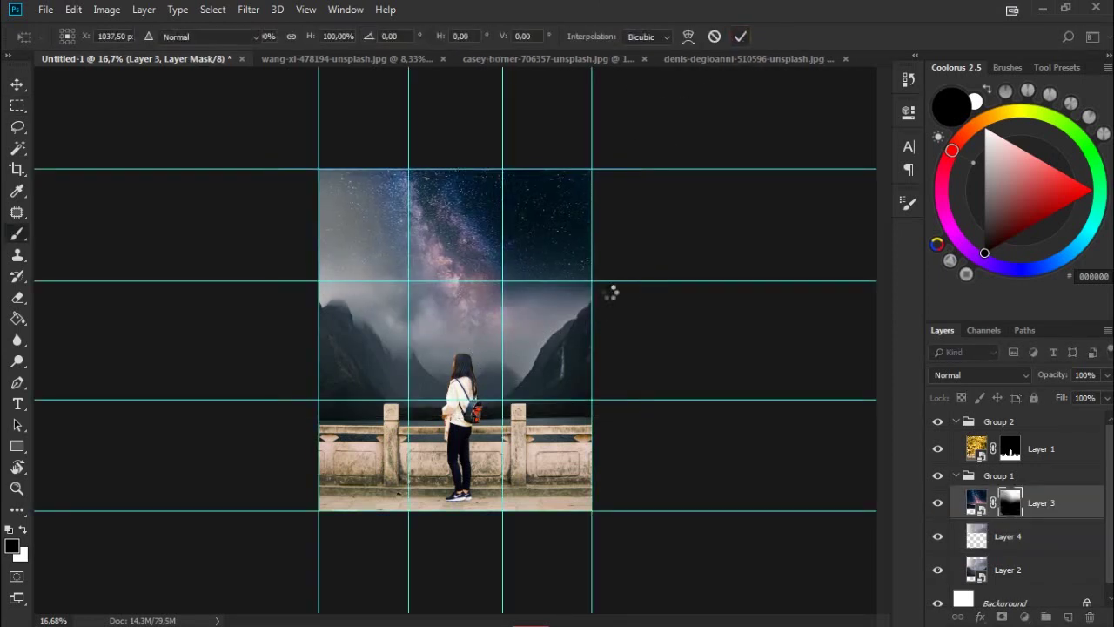
key(Escape)
key(ctrl+minus)
key(ctrl+minus)
key(ctrl+minus)
key(ctrl+semicolon)
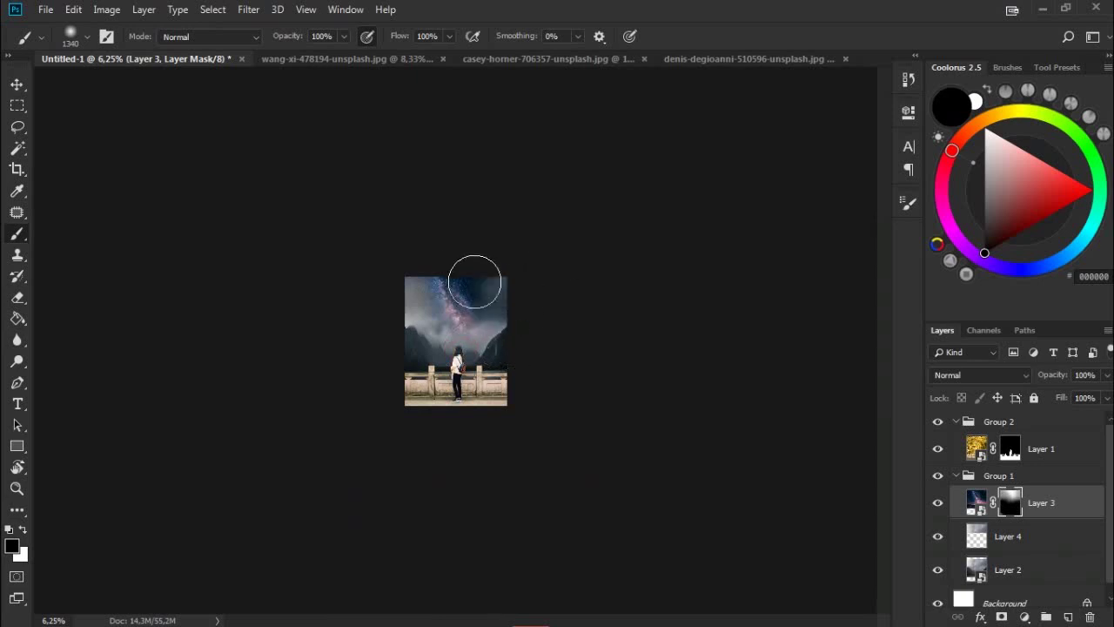
Mask out the sky glow above the girl's head with a black soft brush.
key(x)
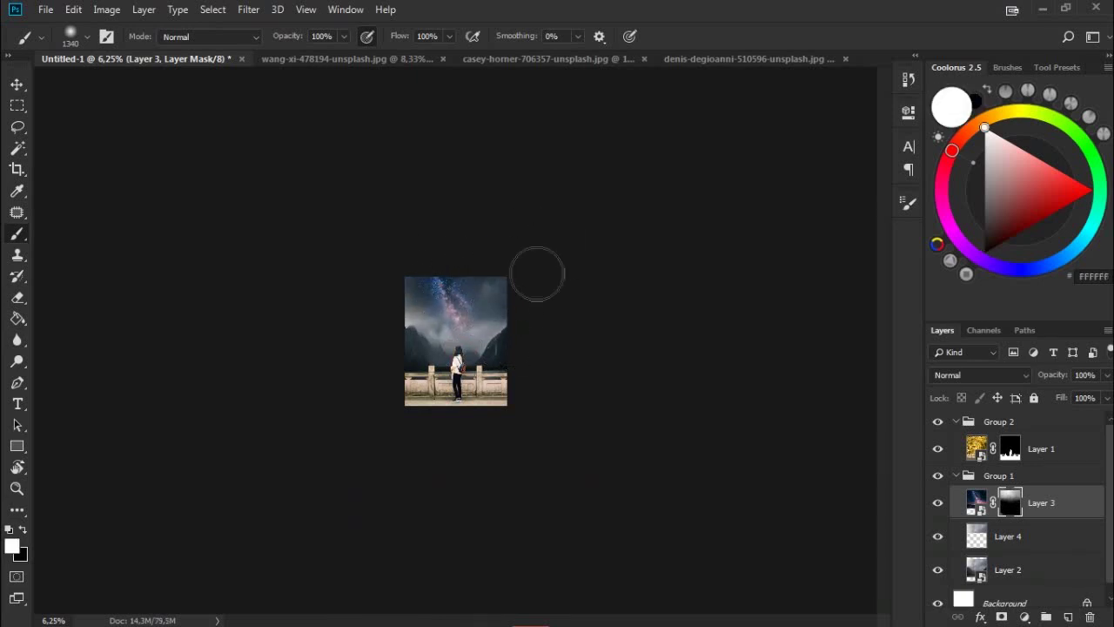
key(ctrl+plus)
key(ctrl+plus)
key(ctrl+plus)
key(ctrl+plus)
right_click(601, 261)
key(Return)
key(ctrl+minus)
key(x)
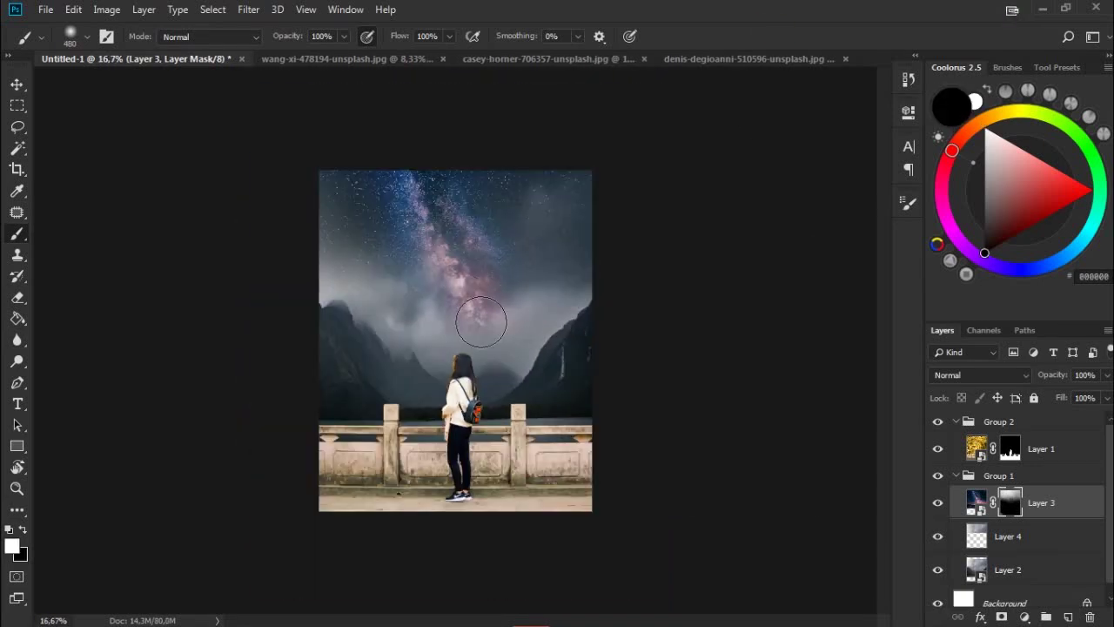
key(x)
key(x)
drag(442, 347, 411, 295)
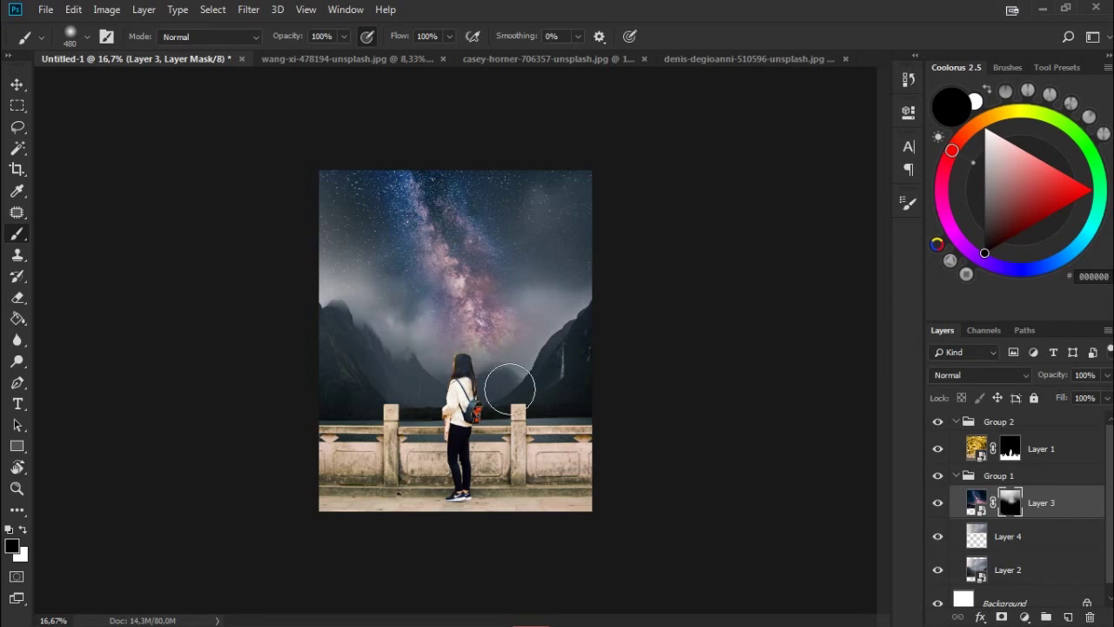
Shift the starry sky layer slightly sideways and fit the image to the window.
key(ctrl+t)
drag(540, 357, 557, 346)
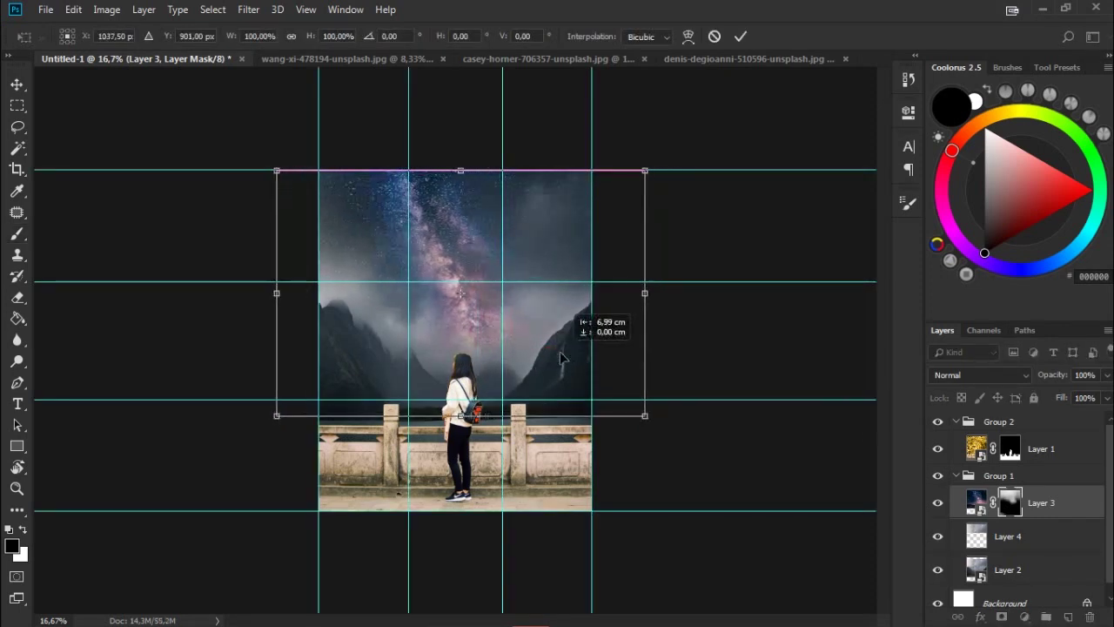
key(Return)
key(b)
key(ctrl+semicolon)
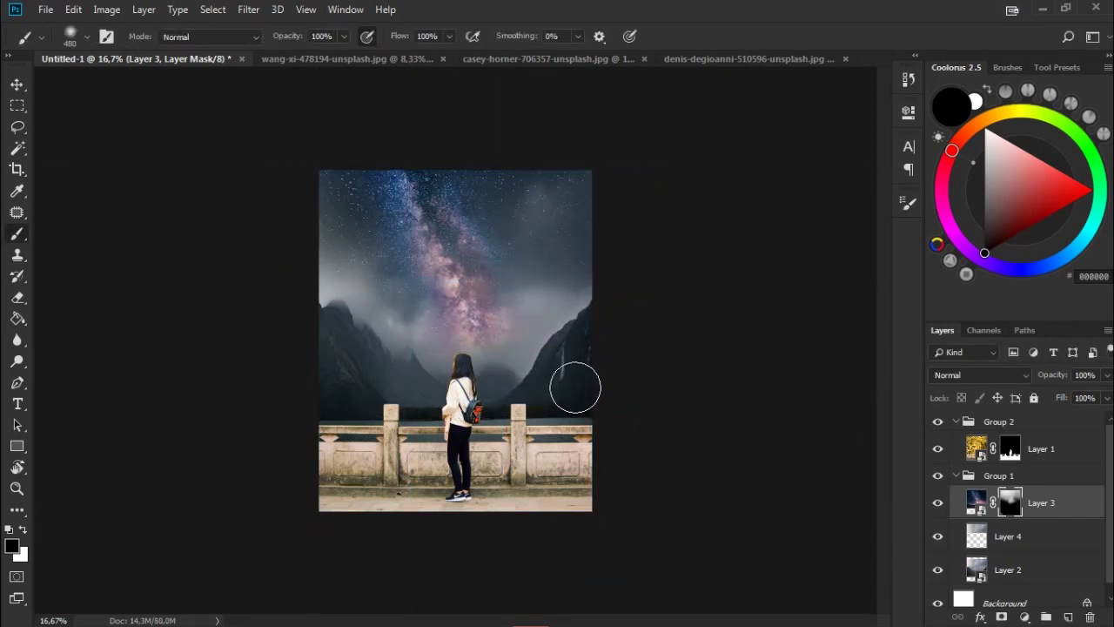
key(ctrl+0)
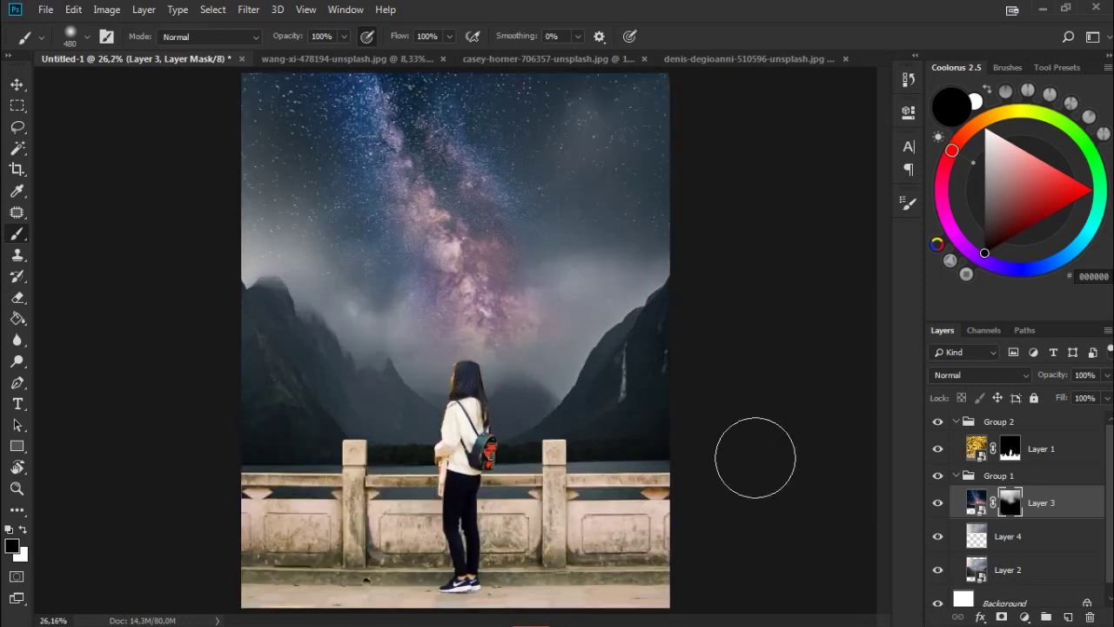
Collapse Groups 1 and 2 and add a new Layer 5 in its own Group 3.
key(ctrl+g)
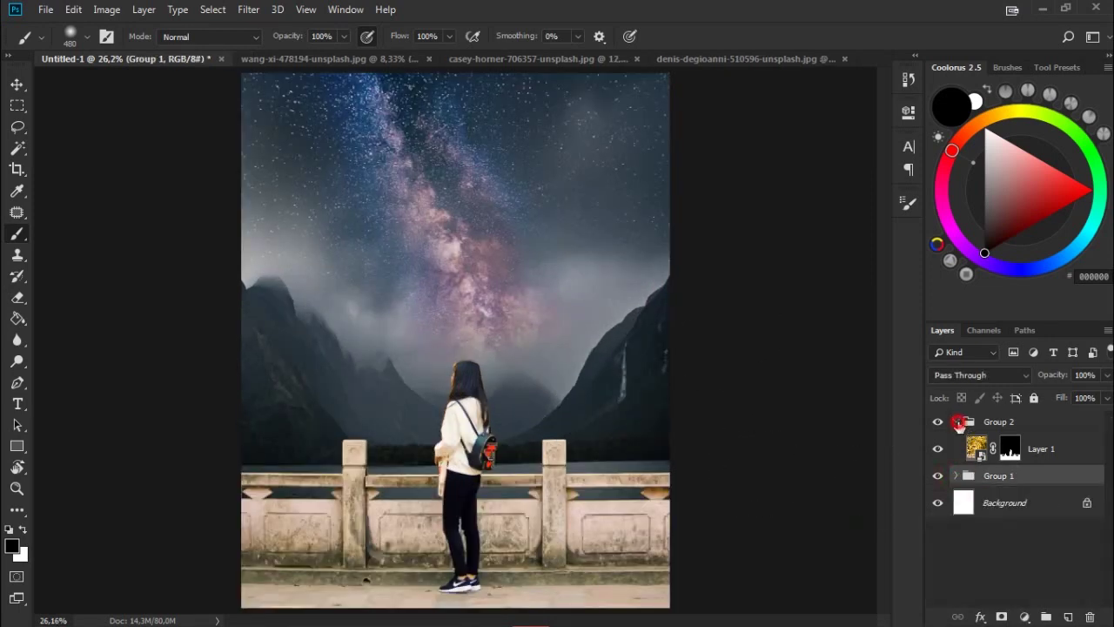
click(958, 422)
click(1068, 616)
key(ctrl+g)
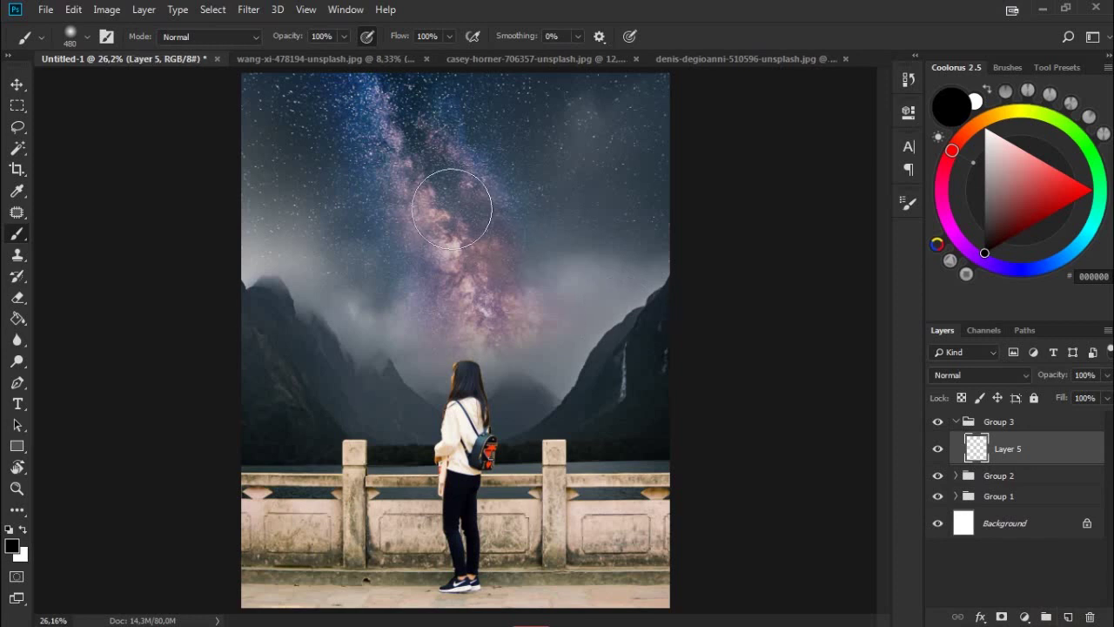
Paint black on Layer 5 to darken the bottom ground and the right and left edges.
right_click(479, 220)
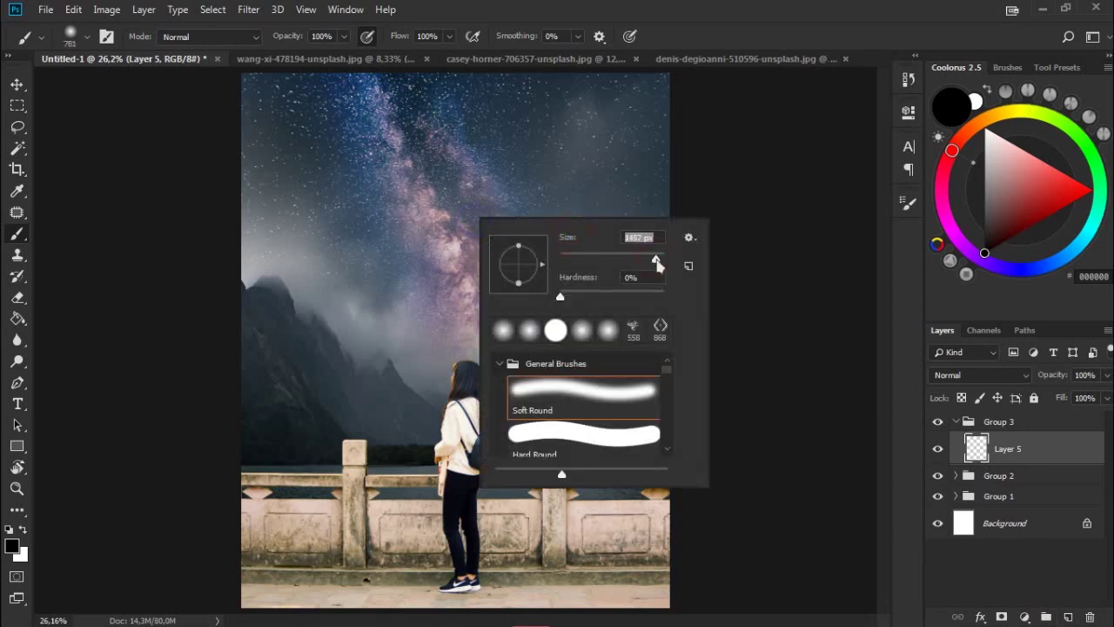
key(Return)
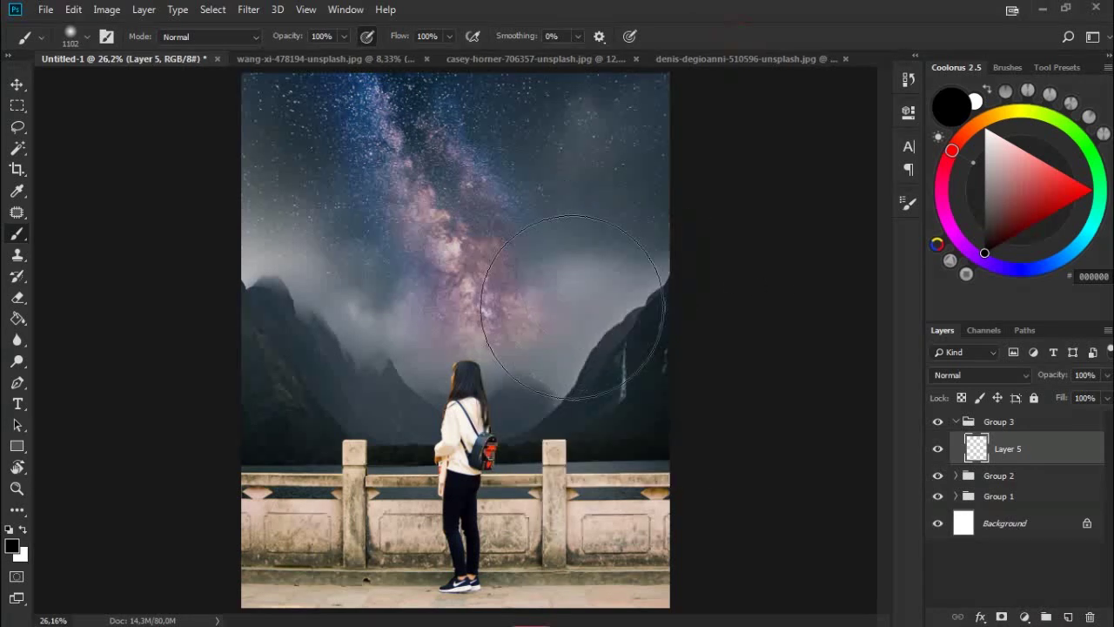
key(ctrl+minus)
key(ctrl+minus)
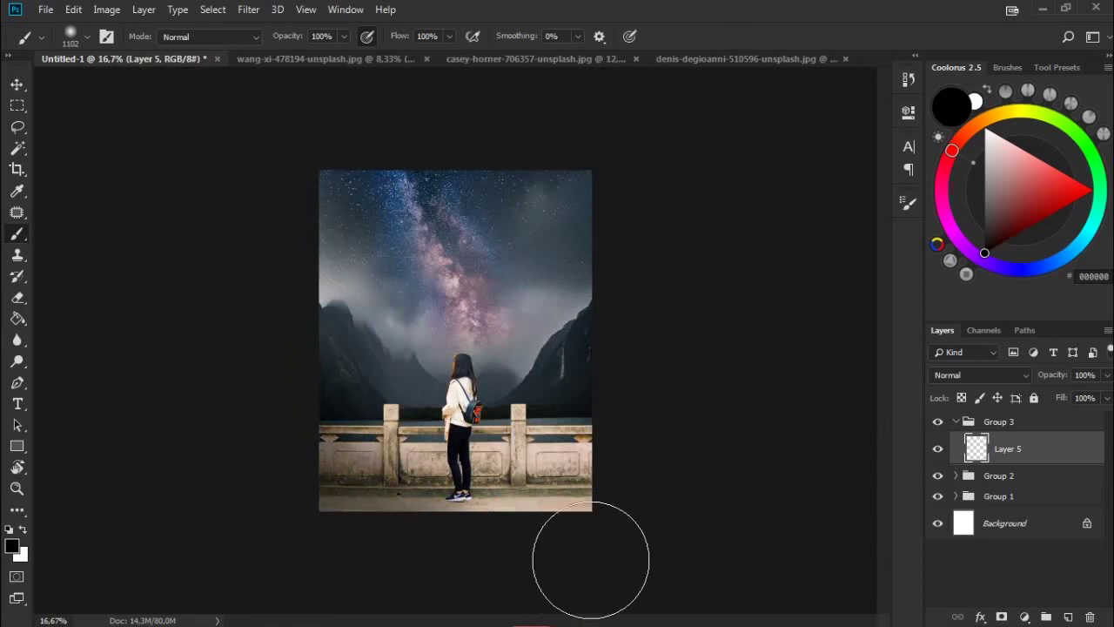
drag(677, 403, 492, 523)
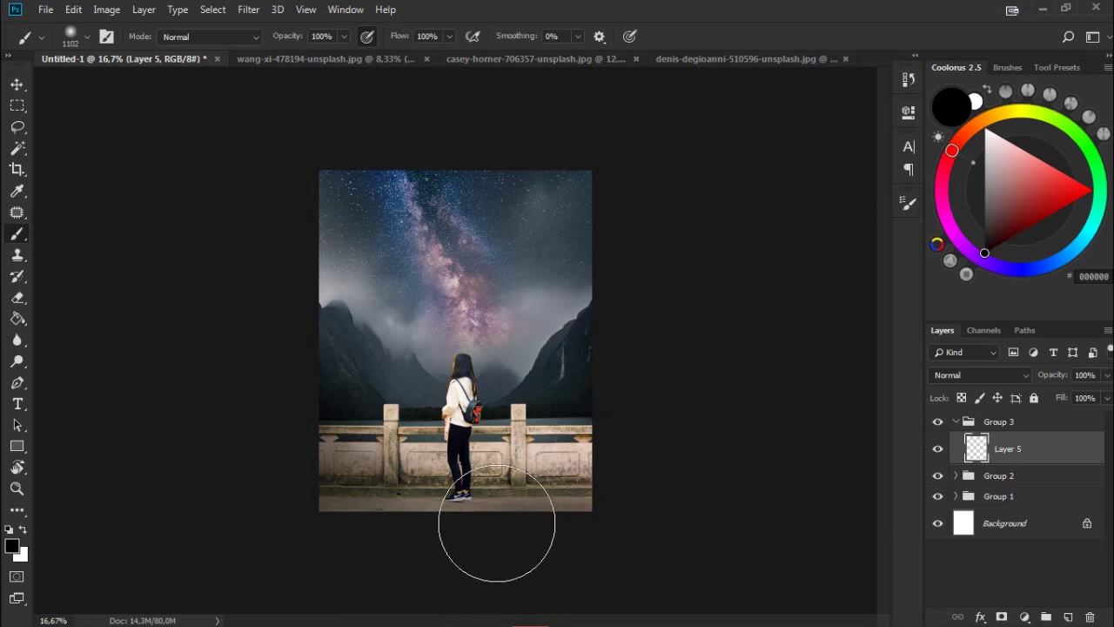
drag(559, 541, 291, 542)
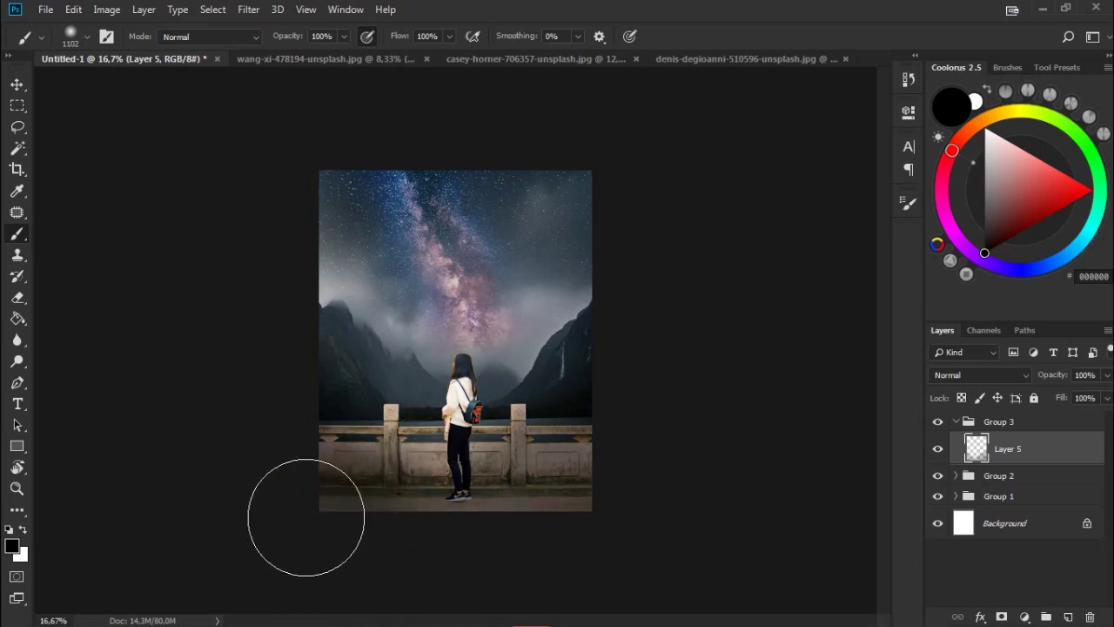
key(ctrl+z)
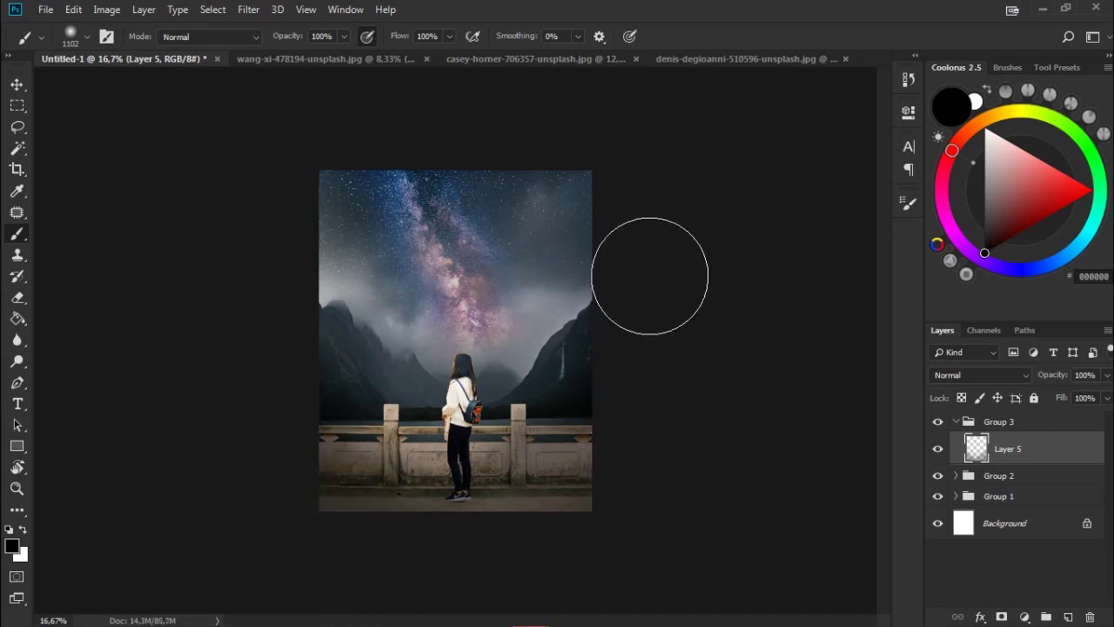
mouse_move(572, 158)
mouse_down()
mouse_move(627, 249)
mouse_move(597, 398)
mouse_up()
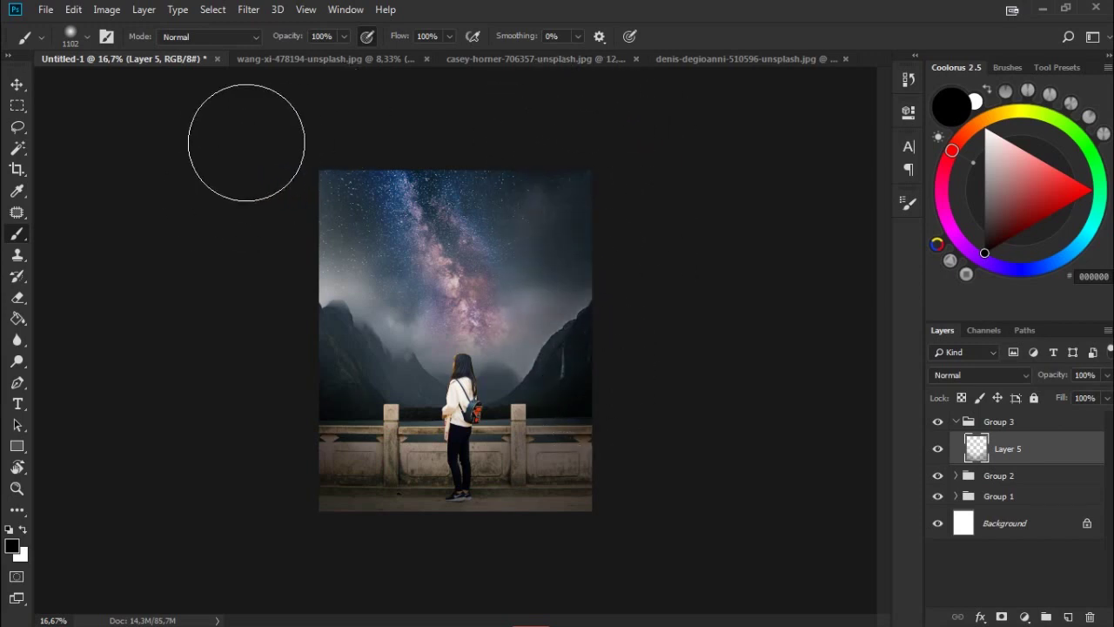
mouse_move(346, 132)
mouse_down()
mouse_move(278, 232)
mouse_move(319, 331)
mouse_move(368, 186)
mouse_move(410, 140)
mouse_up()
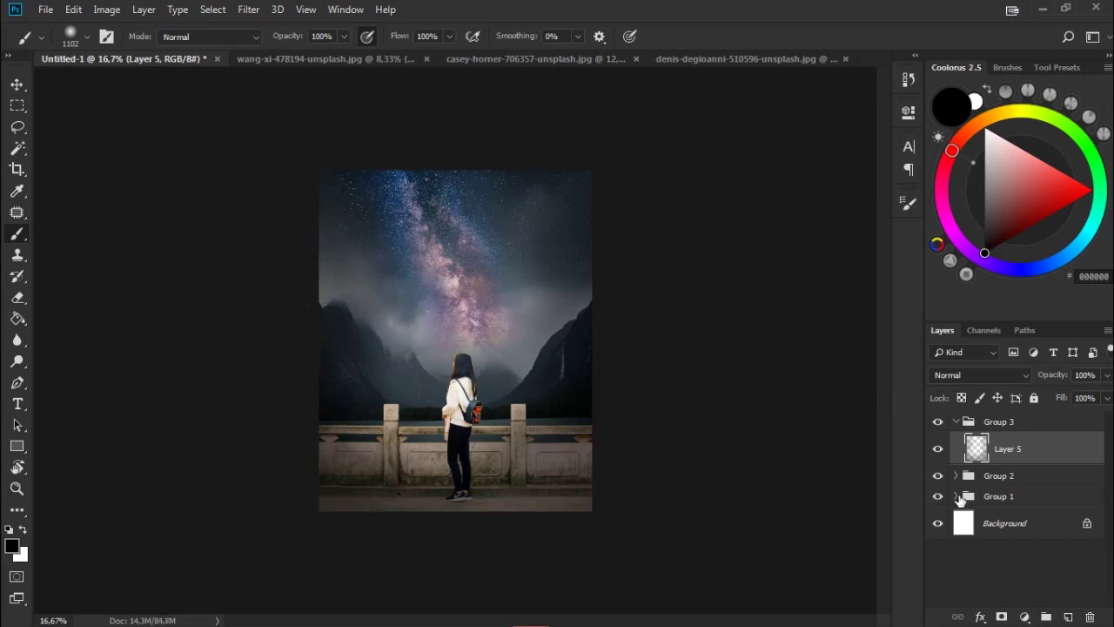
click(1006, 523)
Paint soft 385 px strokes on Layer 3's mask to reveal haze in the upper-right sky.
right_click(628, 301)
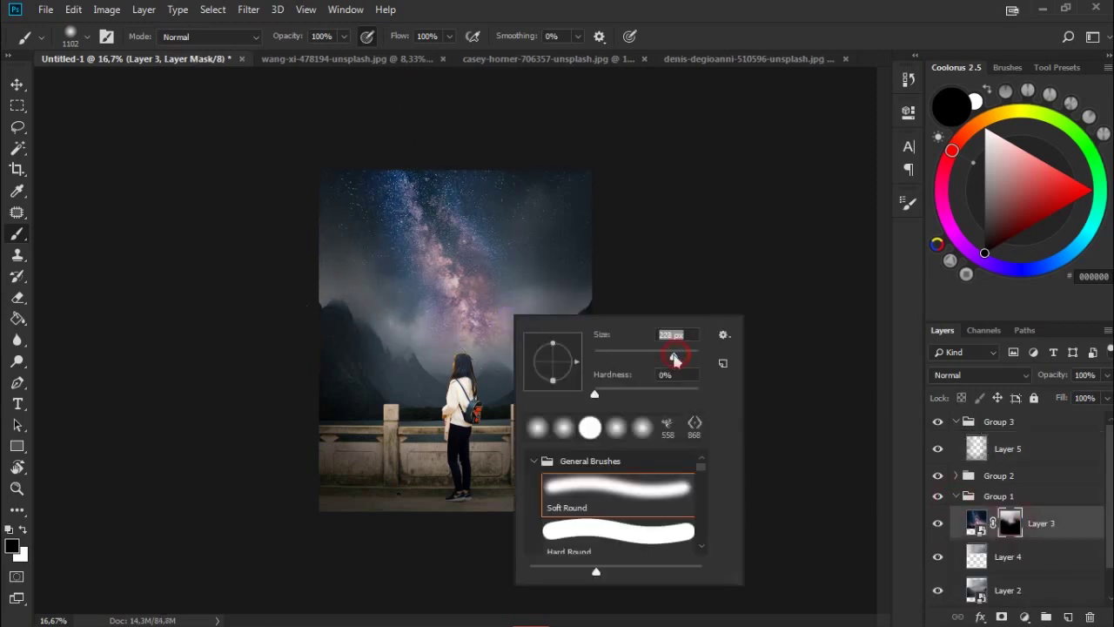
click(751, 38)
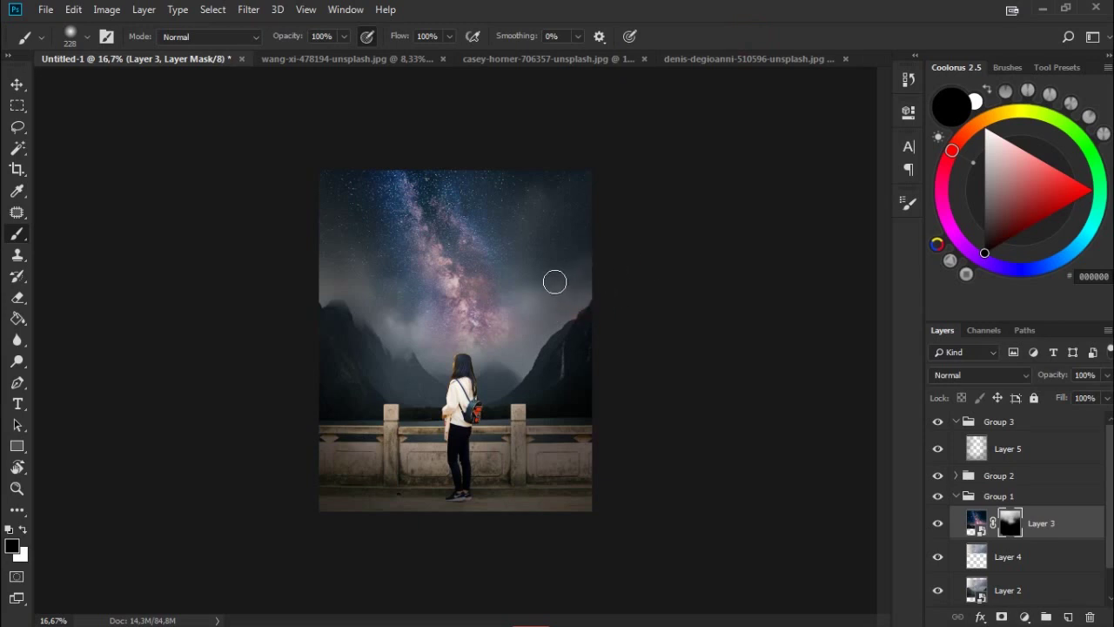
key(x)
key(x)
right_click(549, 357)
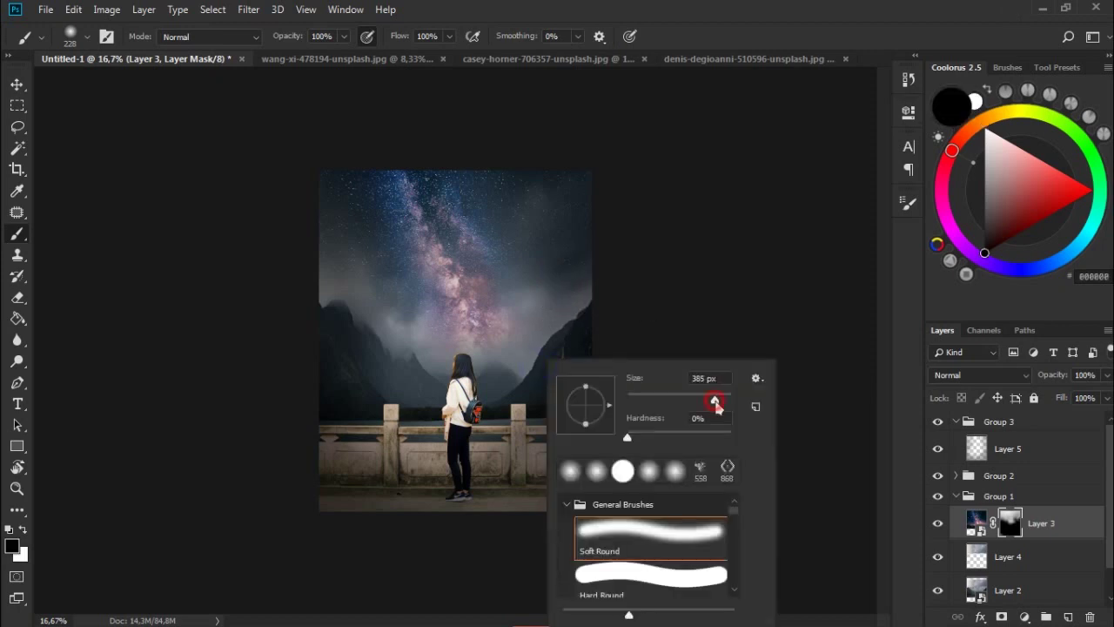
drag(716, 403, 718, 403)
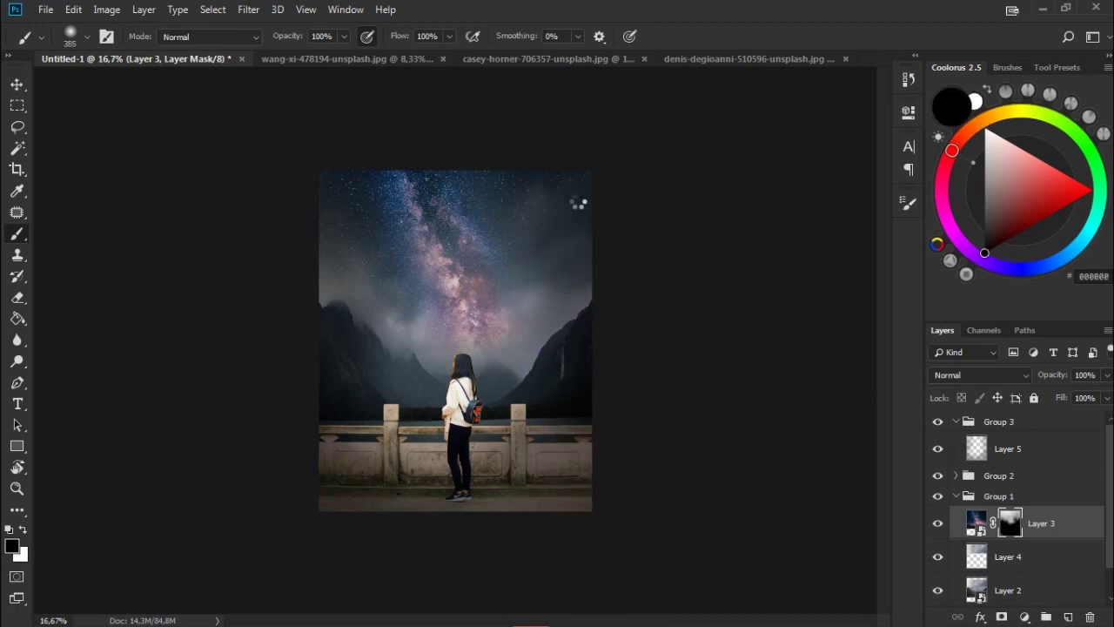
drag(577, 207, 541, 236)
key(x)
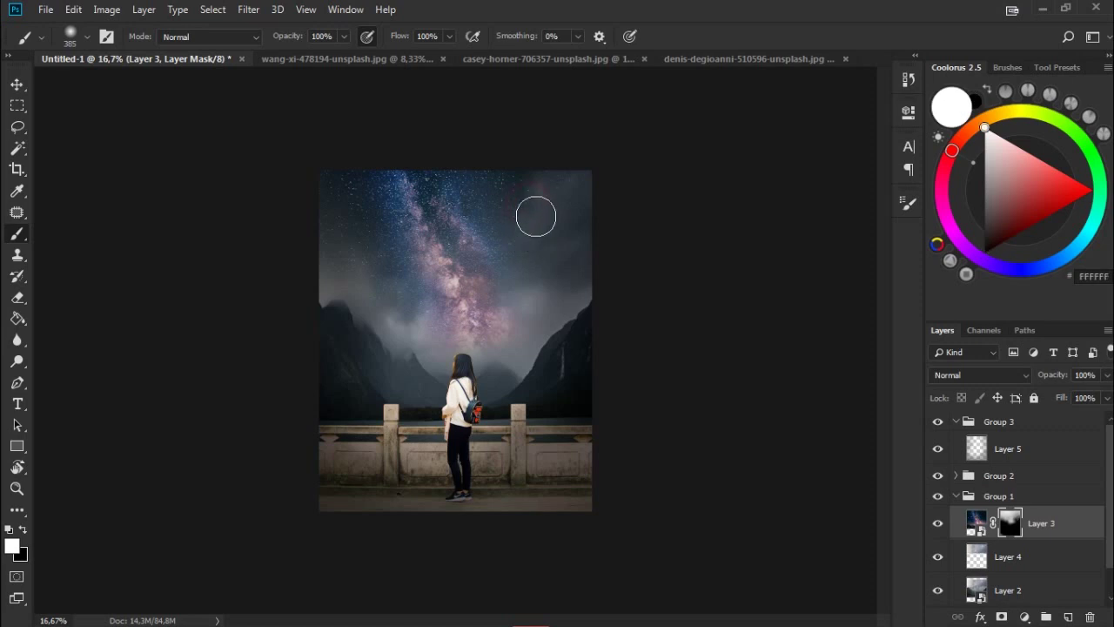
key(x)
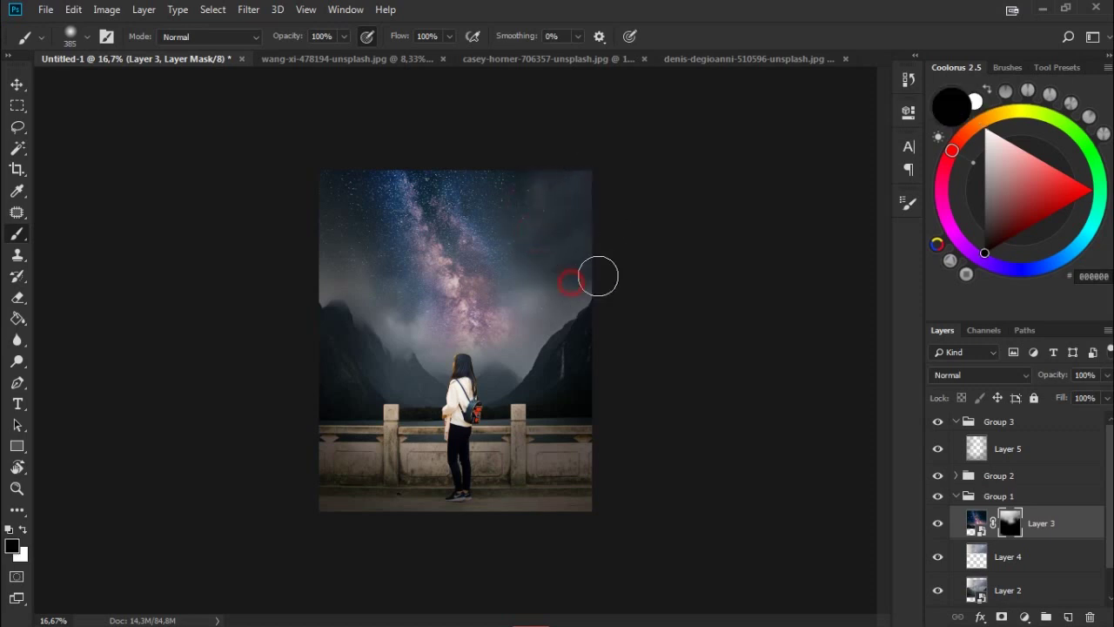
drag(406, 301, 401, 275)
key(x)
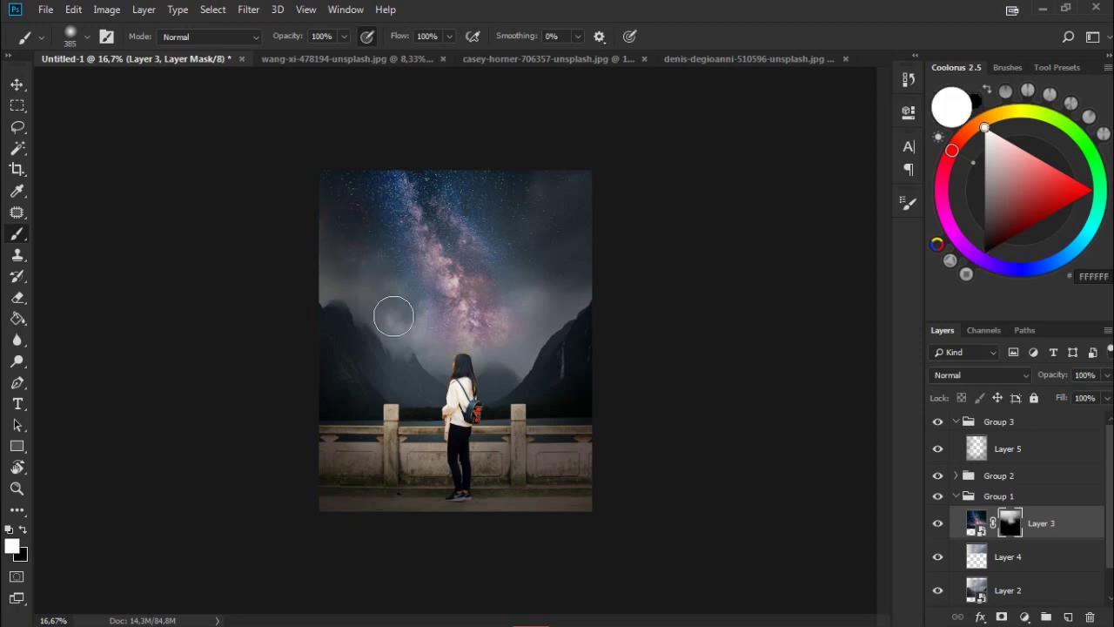
key(x)
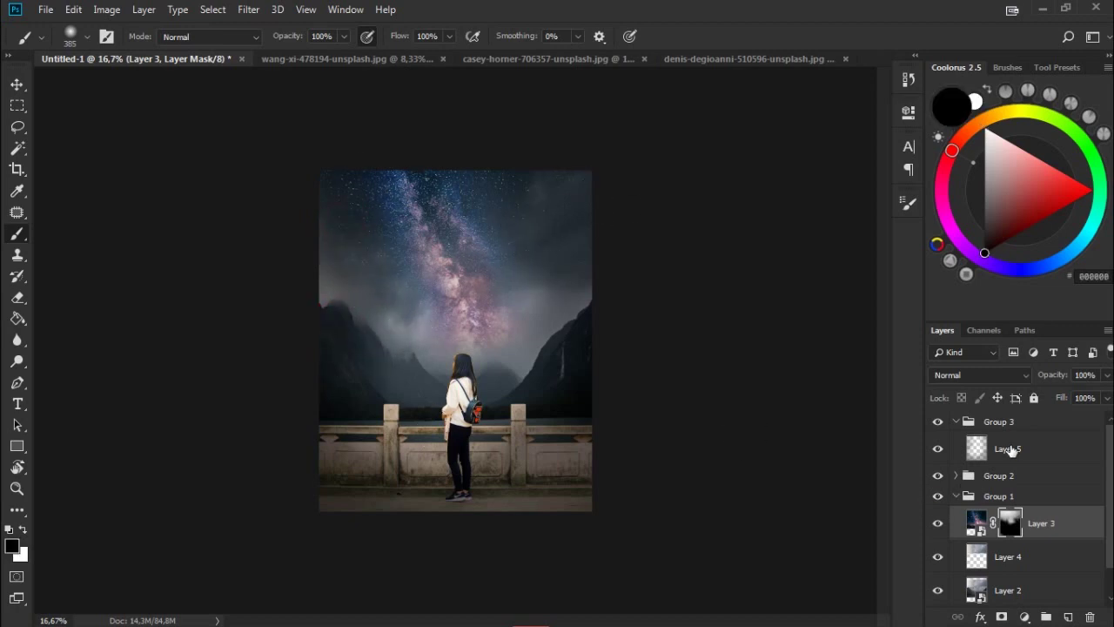
Select Layer 5 and enlarge the brush to 484 px.
click(982, 447)
right_click(559, 250)
drag(647, 287, 696, 256)
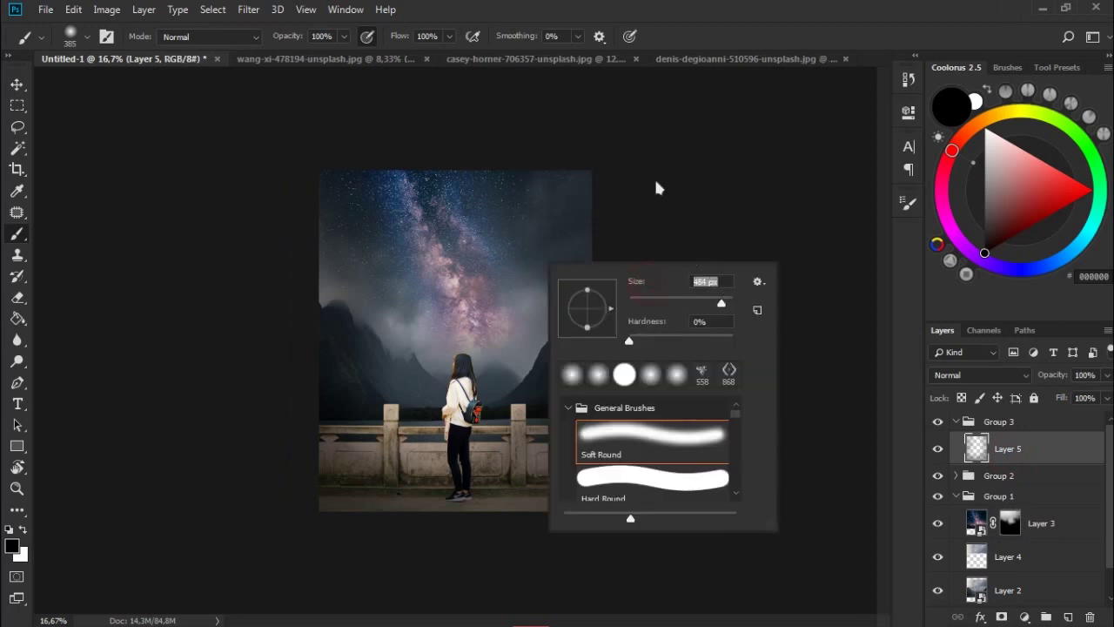
Add a Channel Mixer adjustment above Layer 5, tweaking the Blue and Green output channels.
key(Return)
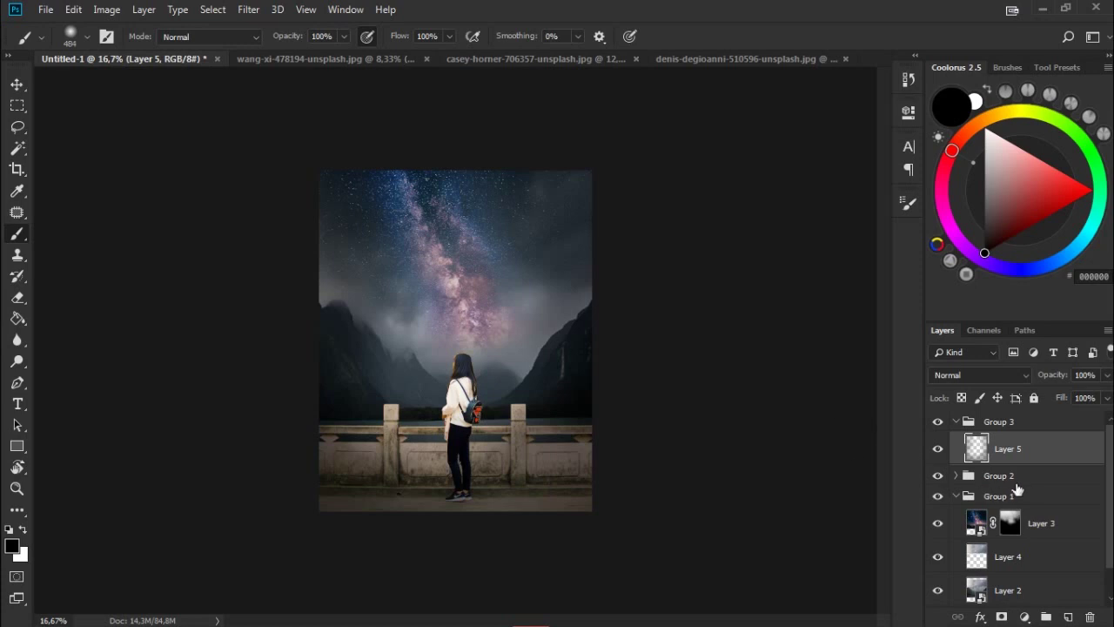
click(1025, 616)
click(1010, 441)
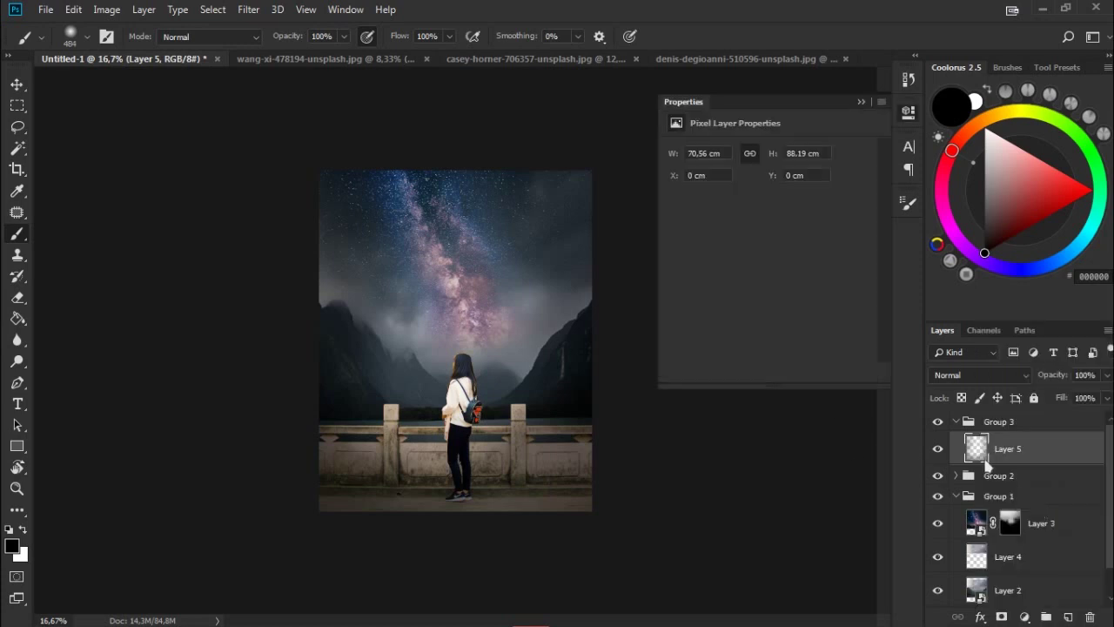
click(801, 170)
click(742, 211)
drag(817, 295, 789, 297)
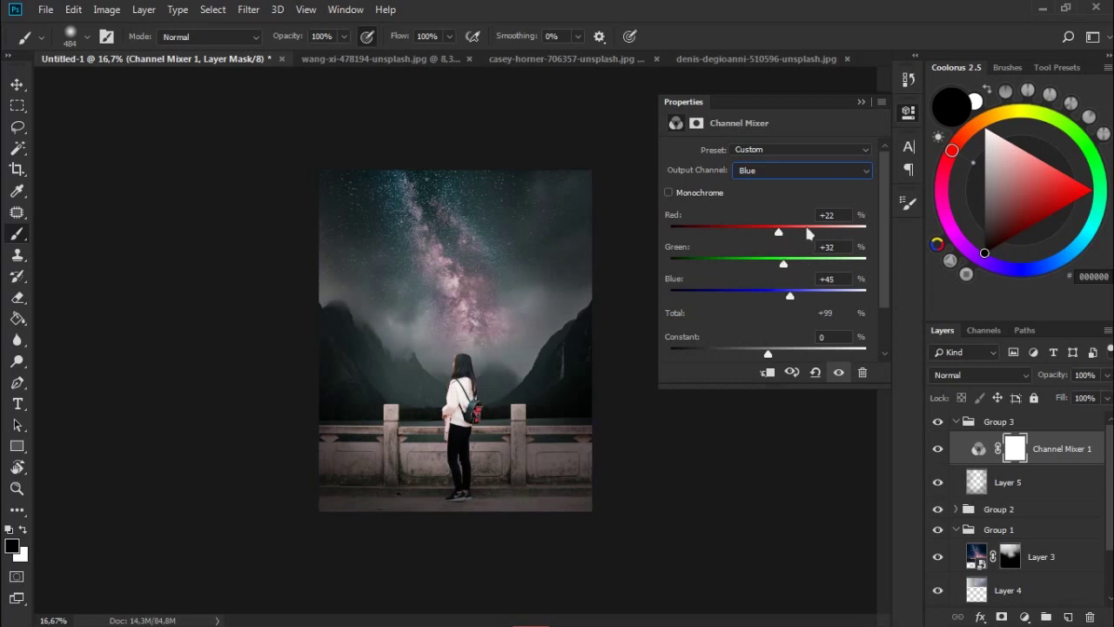
click(843, 172)
drag(787, 264, 792, 296)
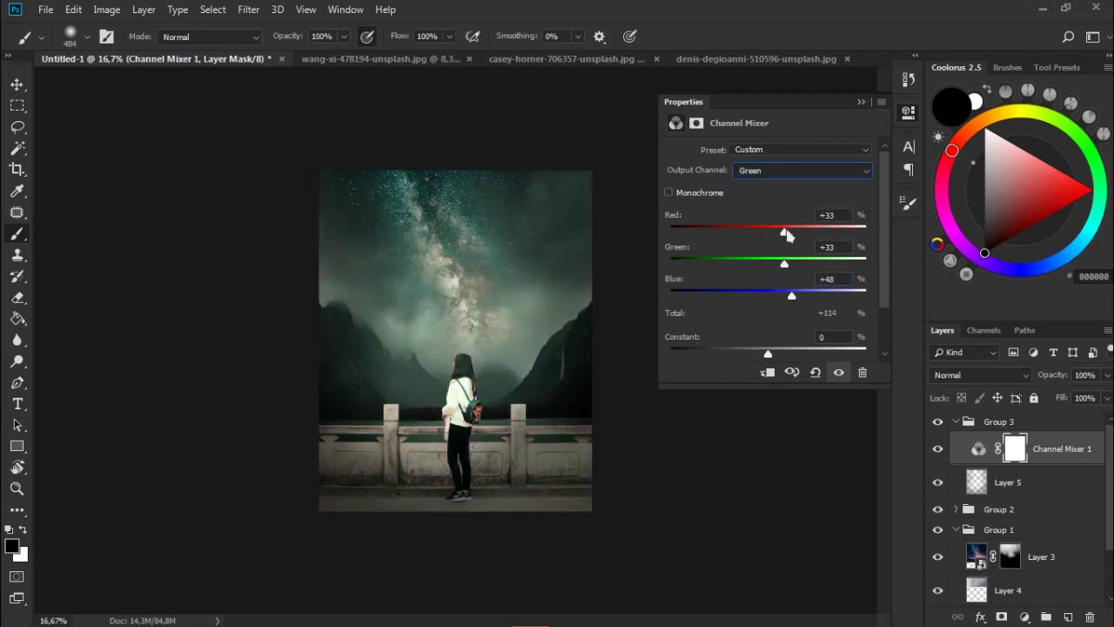
Rebalance the Red output channel's red, green and blue mix for a pinkish teal grade.
click(852, 170)
click(757, 173)
mouse_move(817, 231)
mouse_down()
mouse_move(770, 275)
mouse_move(793, 296)
mouse_up()
drag(782, 231, 797, 231)
drag(789, 296, 775, 296)
drag(796, 231, 812, 232)
drag(768, 263, 775, 263)
click(801, 170)
click(784, 207)
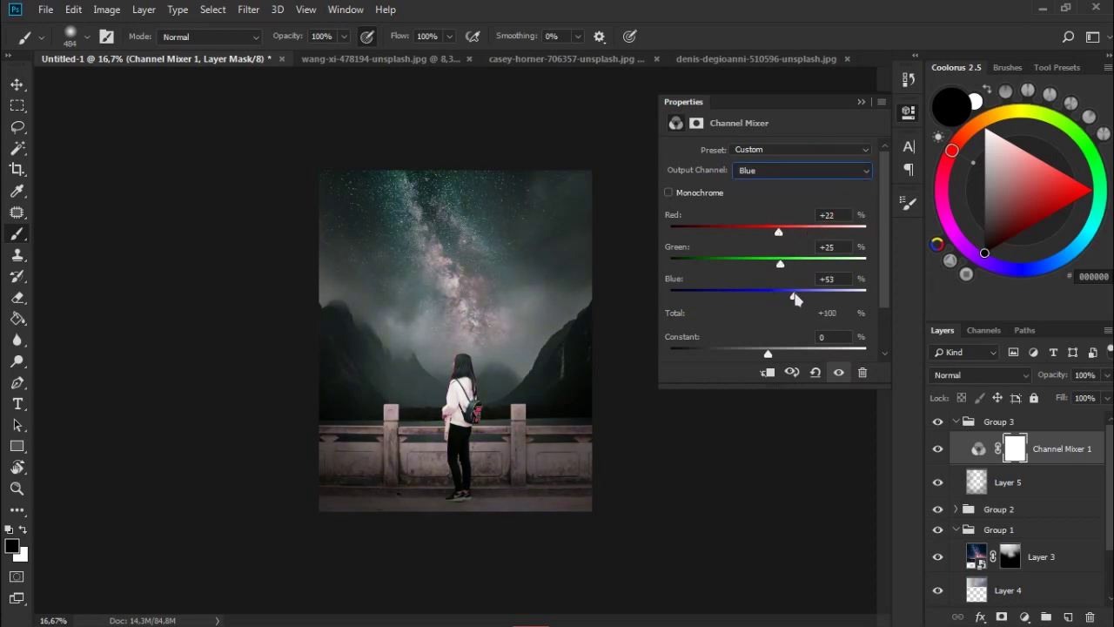
click(860, 102)
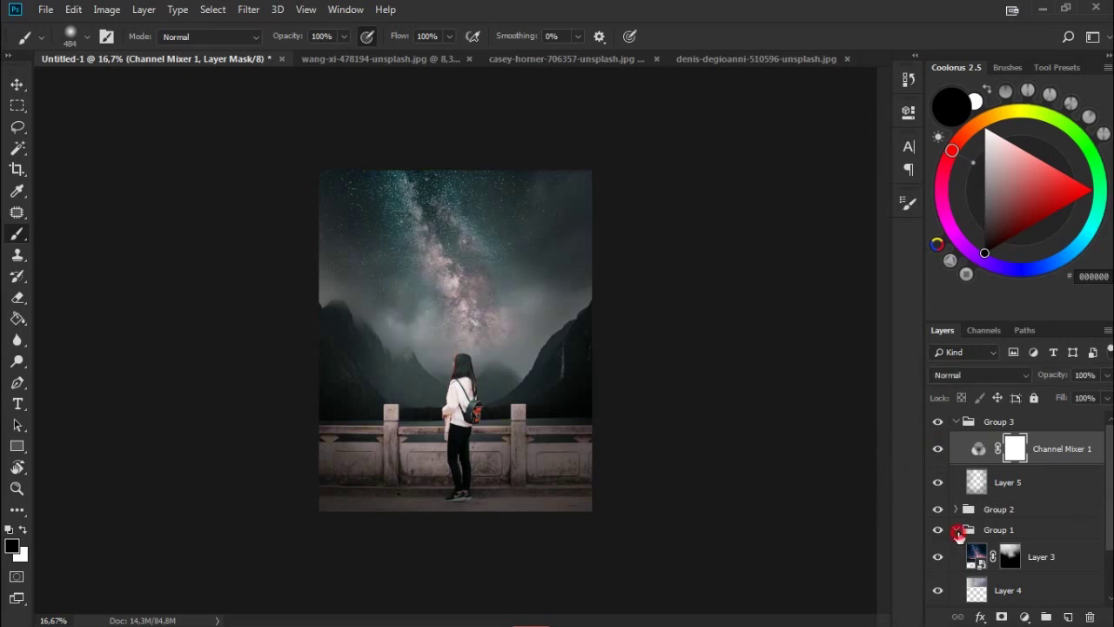
click(957, 531)
Create Group 4 above Group 1, label it blue, and add Overlay Layer 6 inside it.
click(1012, 529)
click(1045, 616)
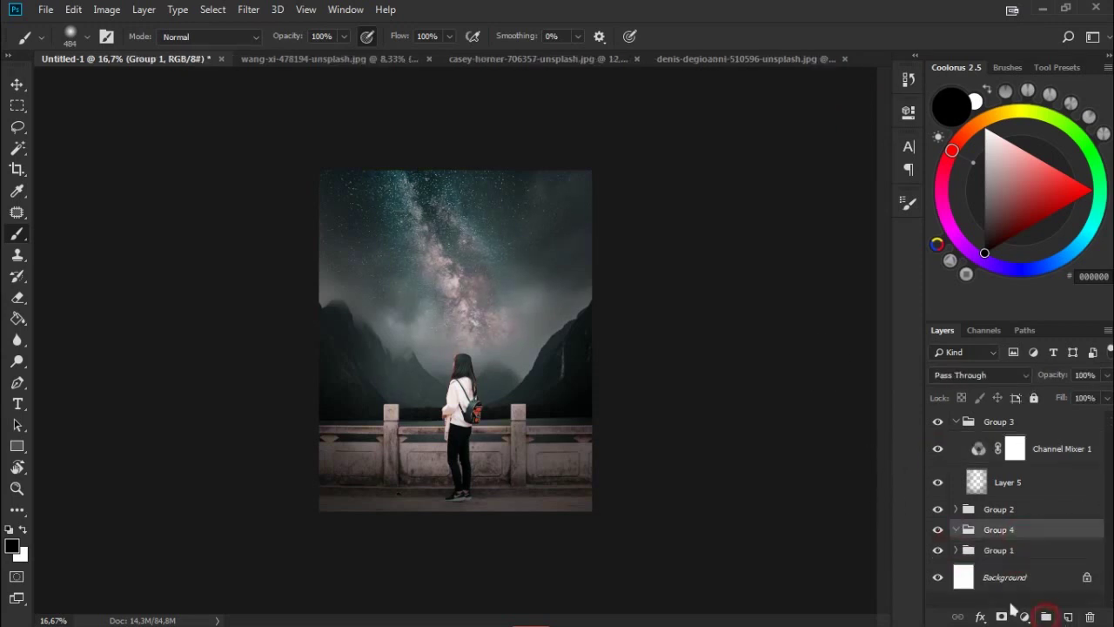
right_click(940, 533)
click(1058, 490)
click(1067, 616)
click(1020, 375)
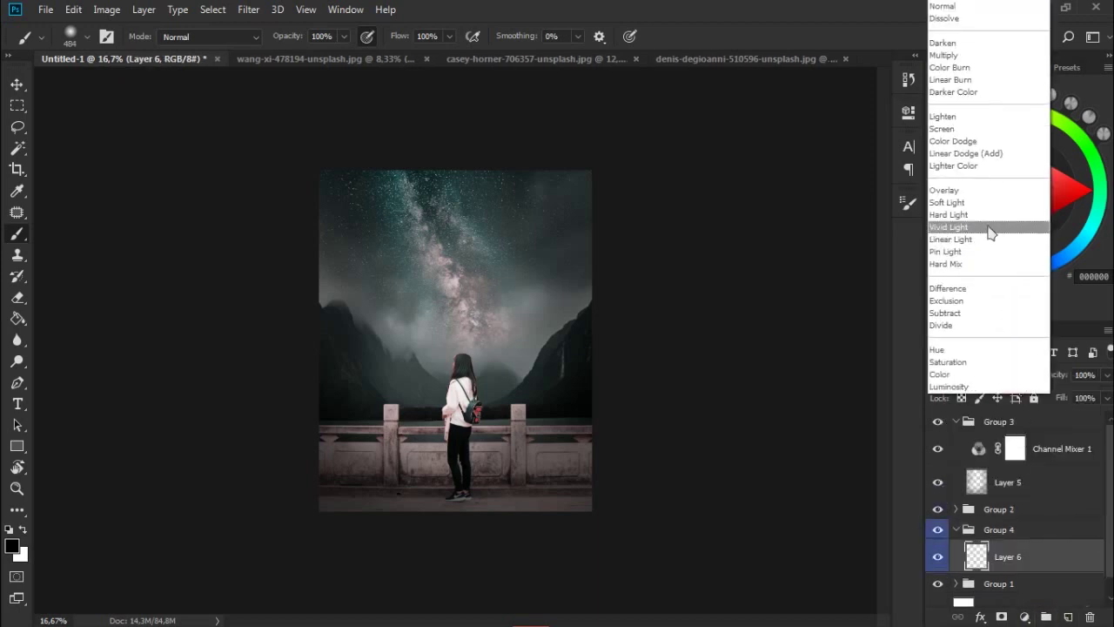
click(995, 188)
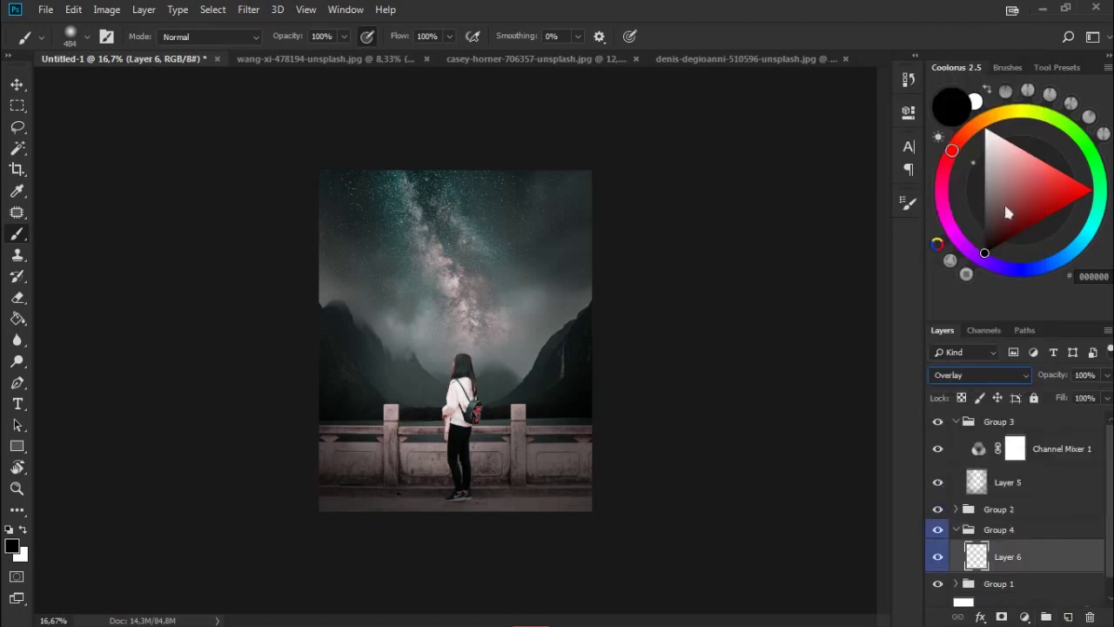
Paint a soft bright-red glow over the Milky Way centre on Layer 6.
click(1090, 236)
click(1046, 172)
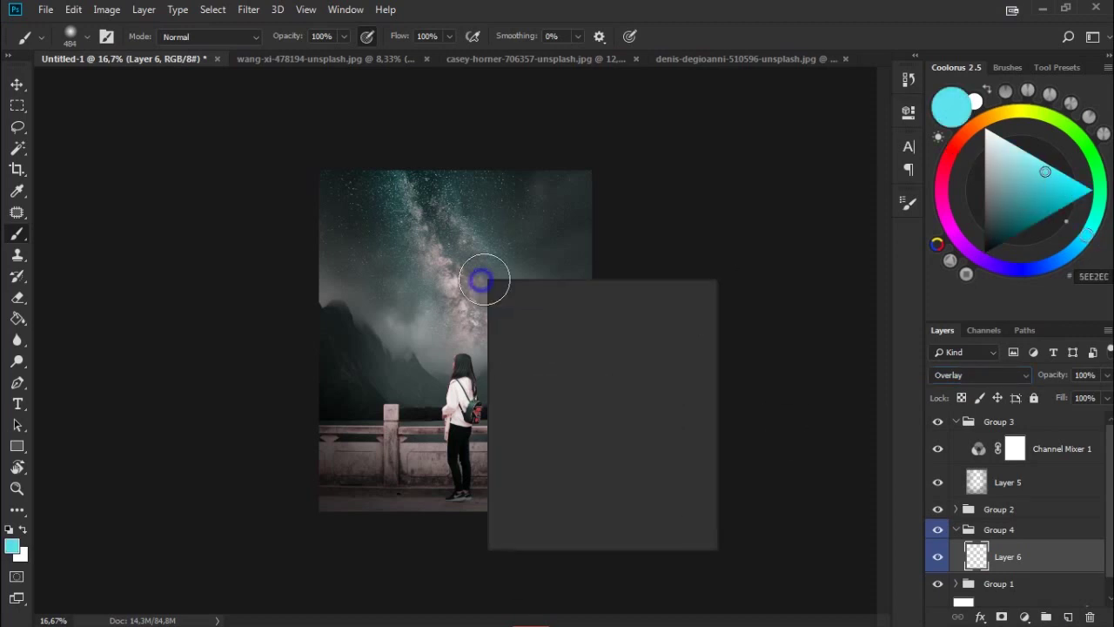
click(950, 154)
click(1060, 189)
drag(481, 320, 443, 284)
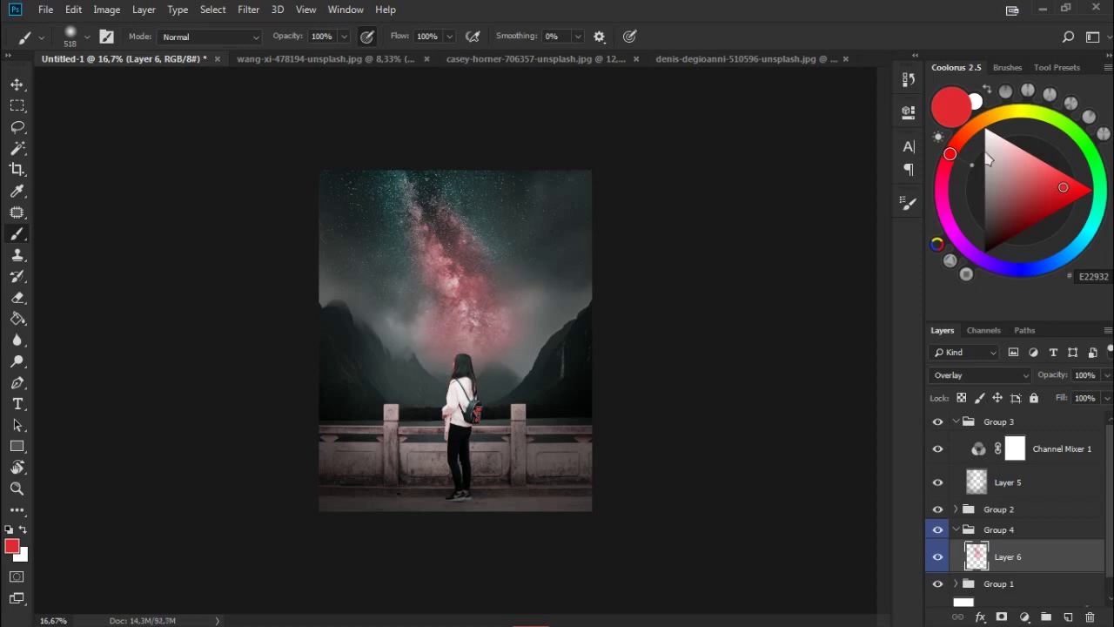
Add empty Layer 7, then extend the pink glow on Layer 6 down around the girl's head.
click(987, 88)
click(1092, 225)
click(1028, 165)
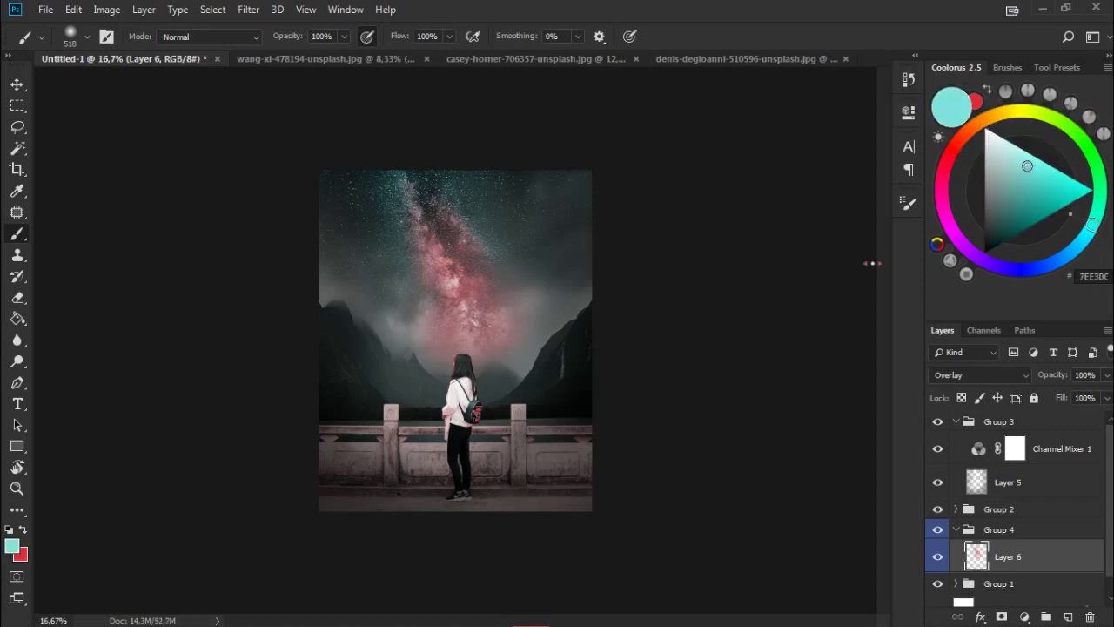
key(ctrl+shift+alt+n)
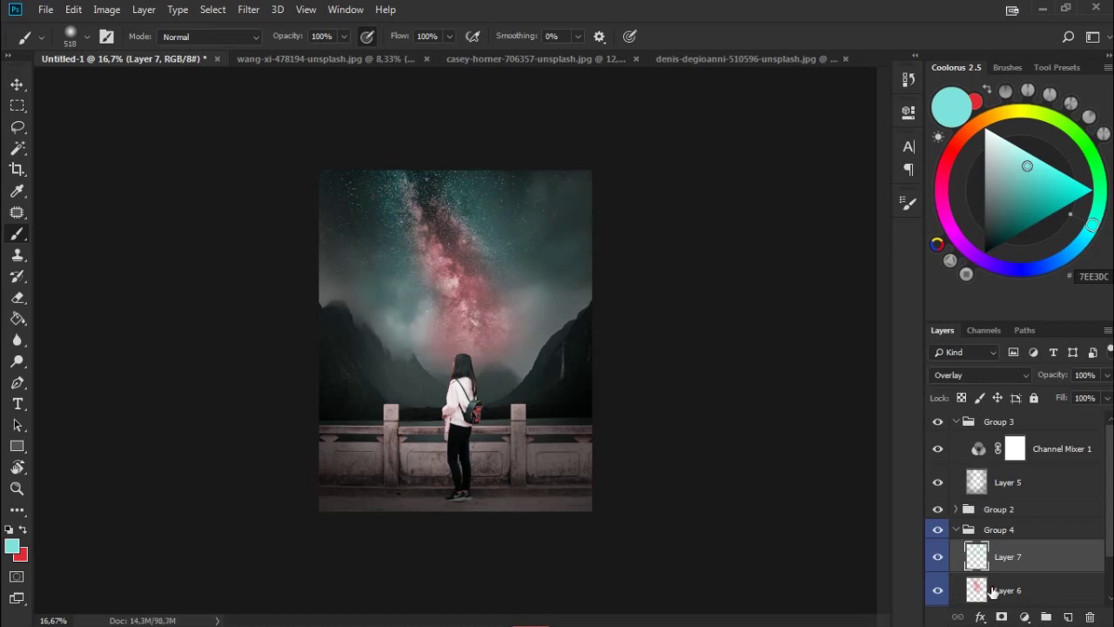
key(alt+bracketleft)
key(x)
drag(444, 318, 417, 249)
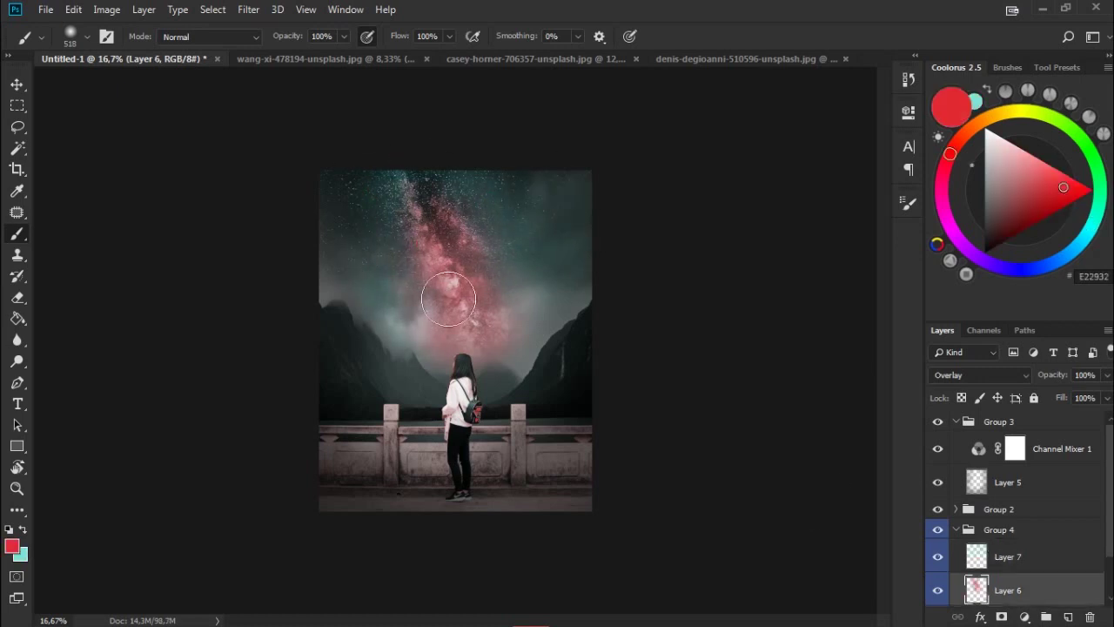
Trim the glow with a resized eraser, then add a new layer inside Group 2.
key(e)
right_click(487, 232)
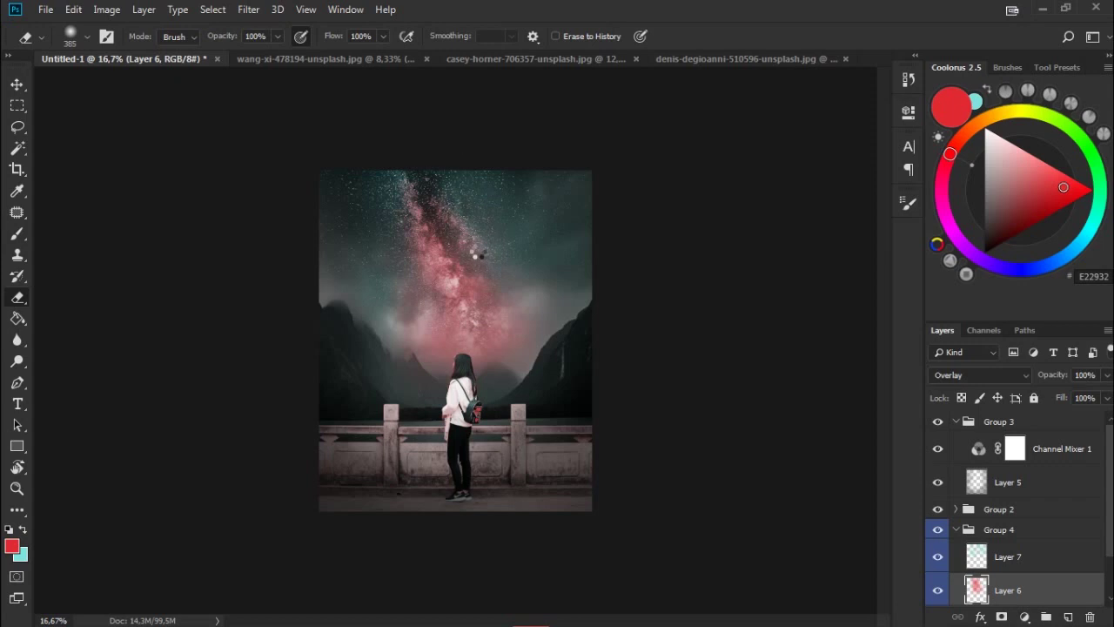
key(b)
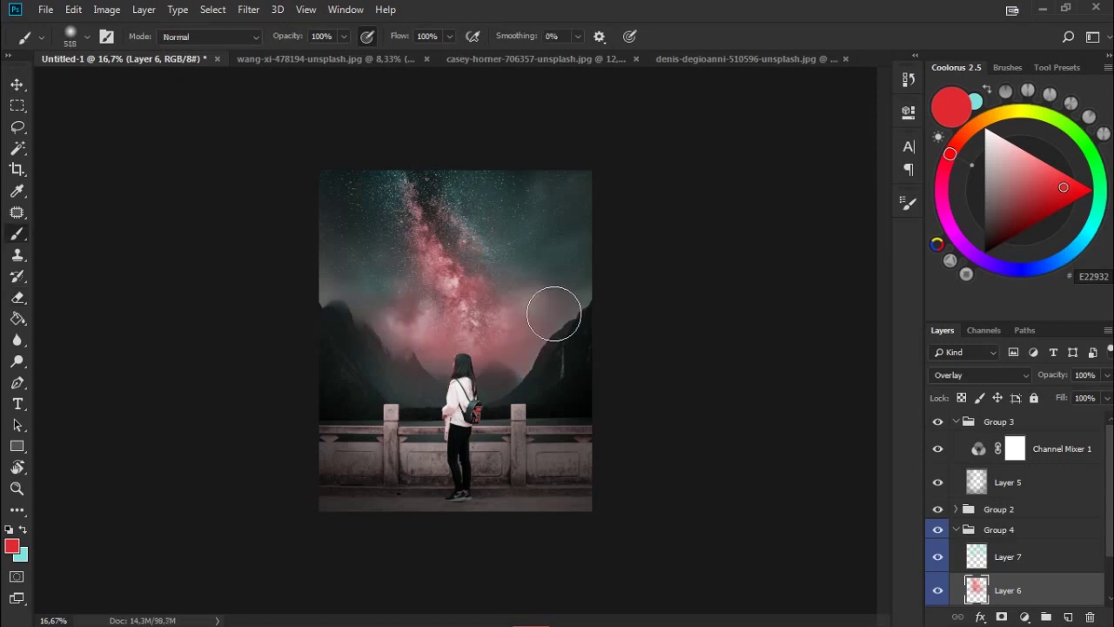
key(e)
right_click(554, 296)
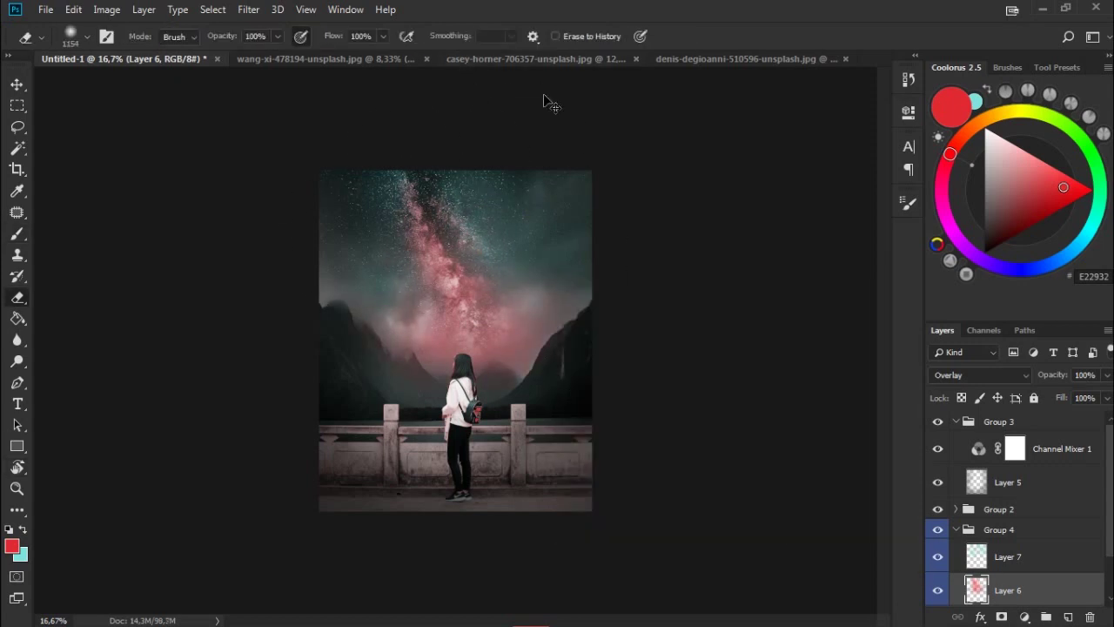
key(b)
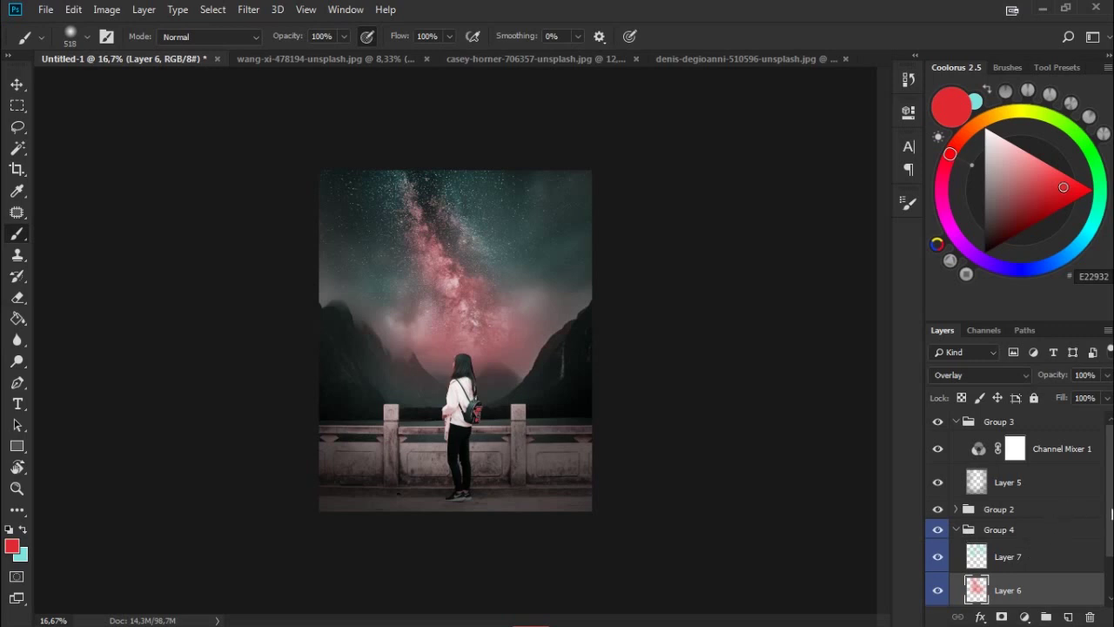
scroll(1107, 506, down, 1)
click(958, 514)
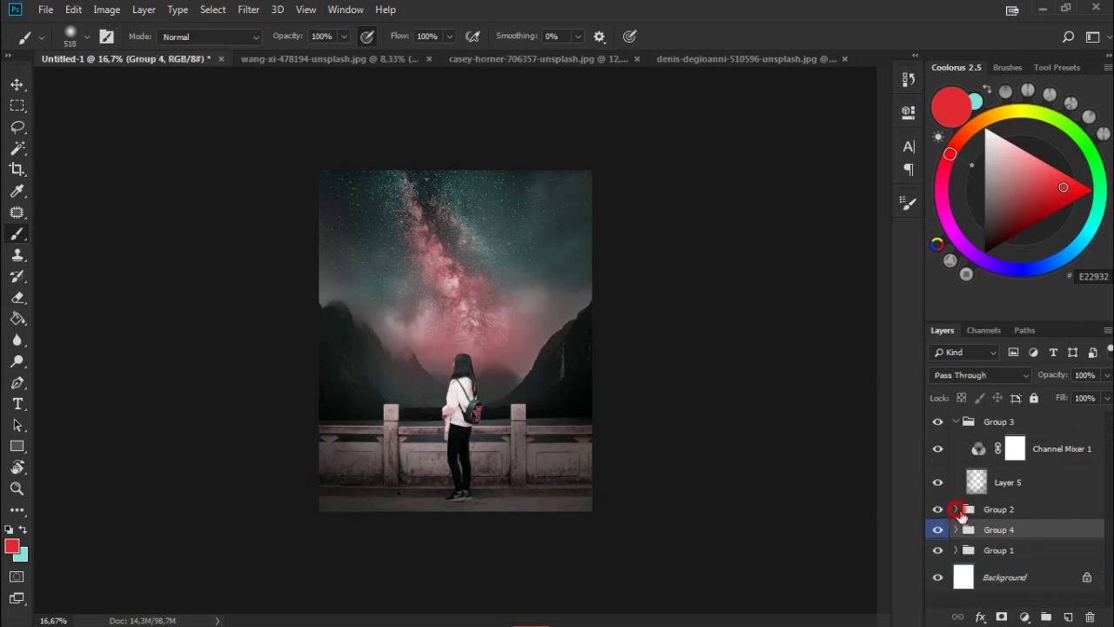
Clip Layer 8 to Layer 1 and add Layer 9 above it.
right_click(1014, 536)
click(901, 299)
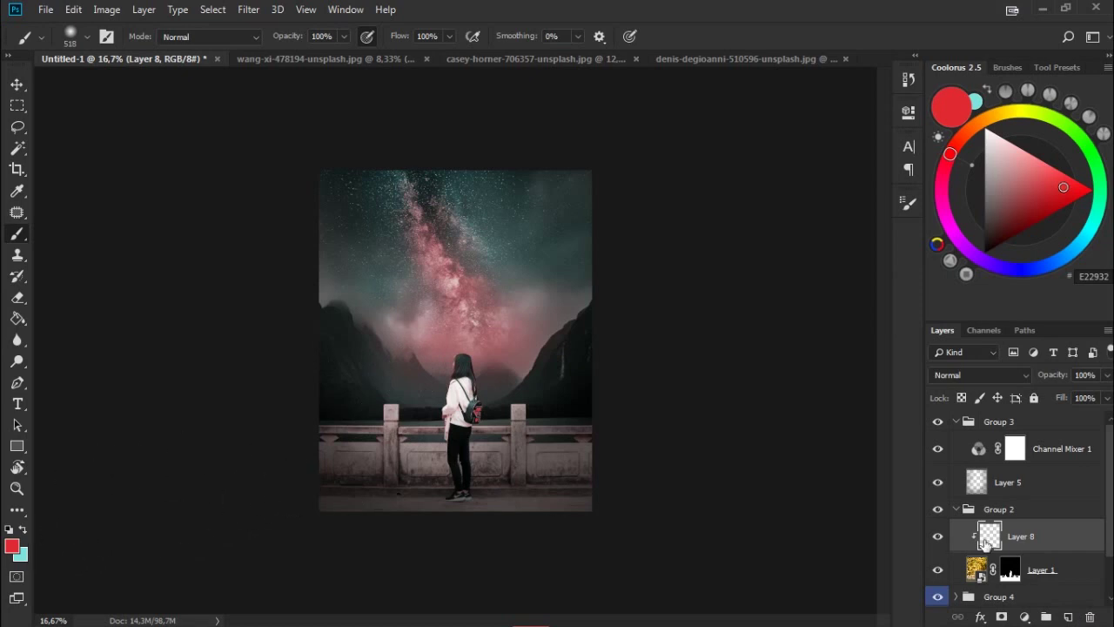
click(1069, 618)
Stamp red and cyan dots in the upper sky on Layer 9 with a hard round brush.
right_click(523, 228)
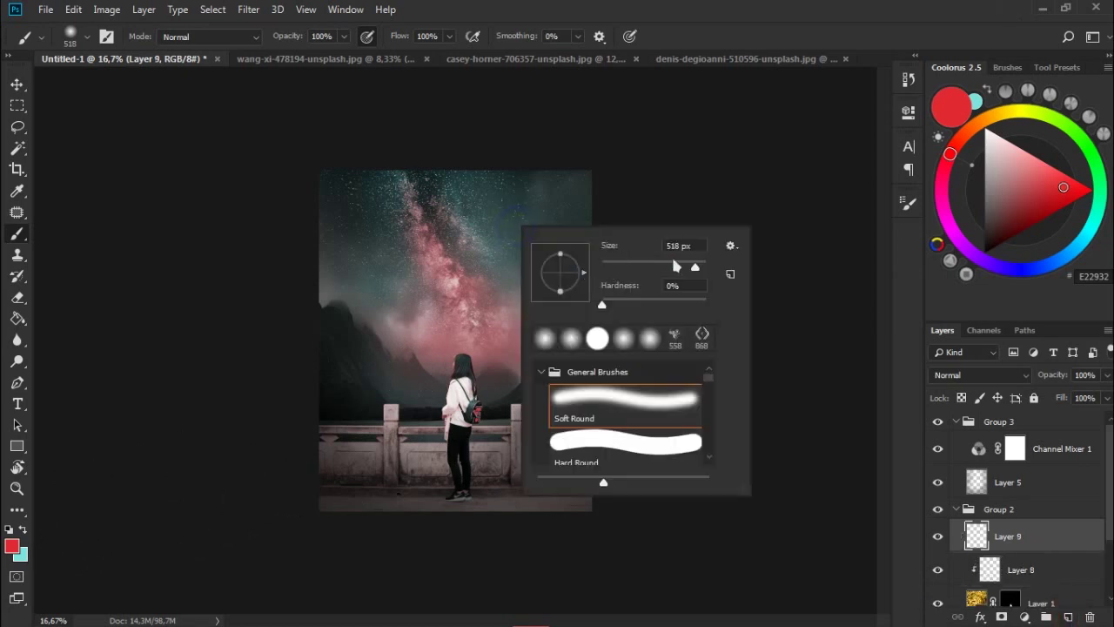
click(346, 278)
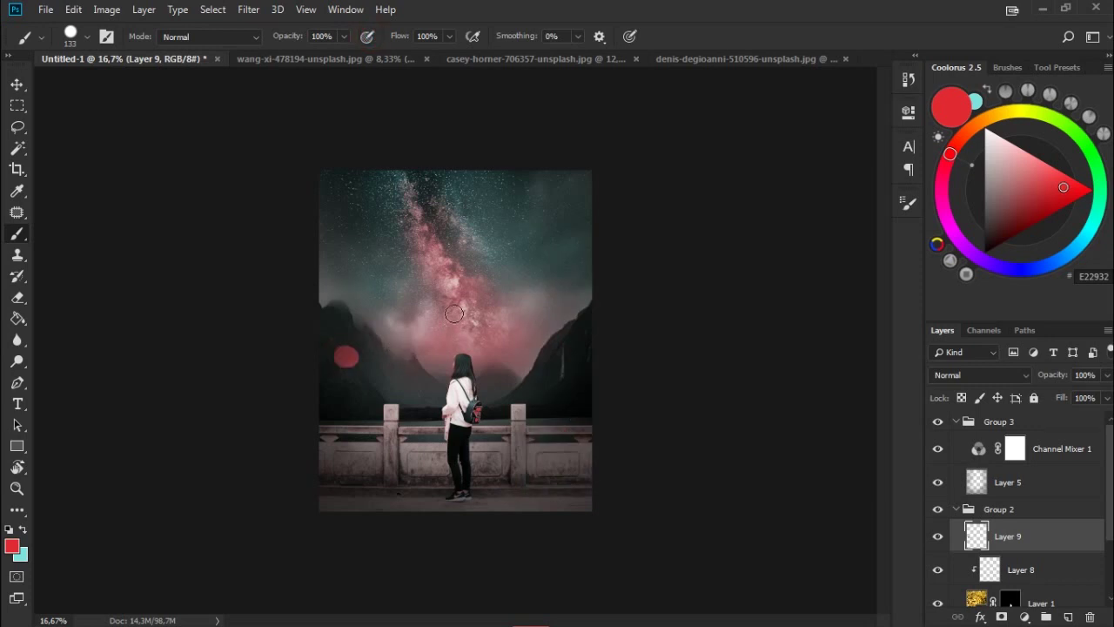
key(x)
click(465, 222)
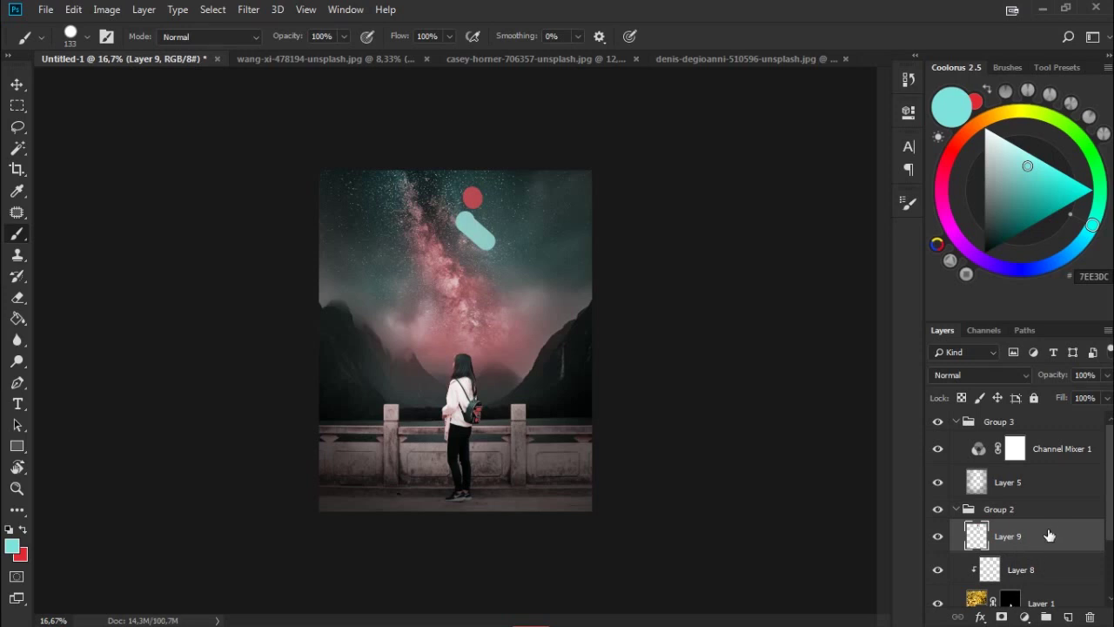
key(ctrl+z)
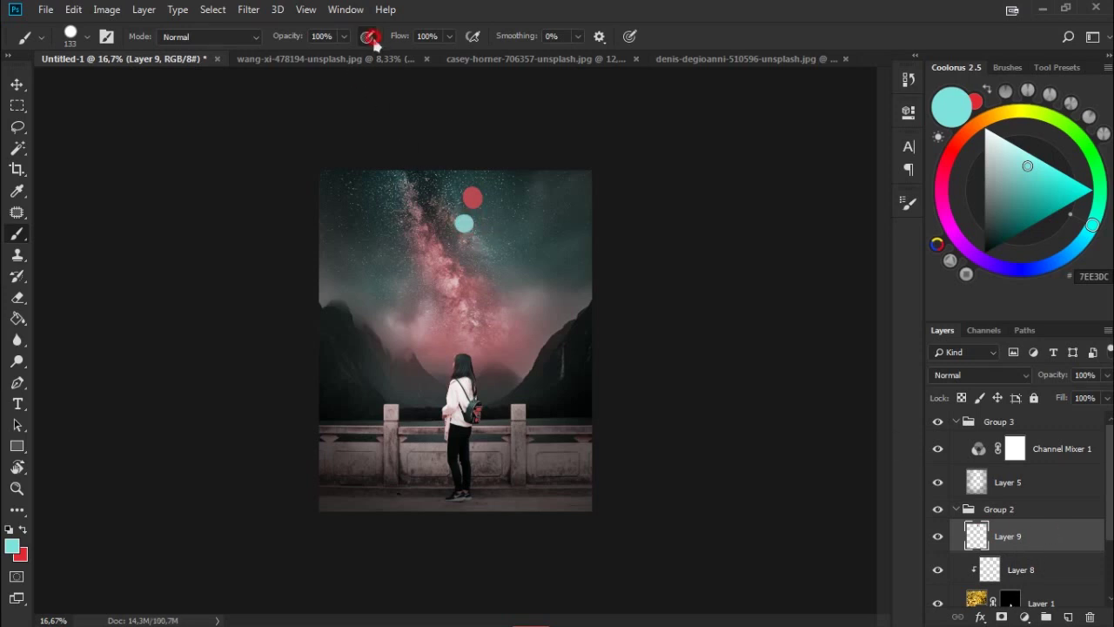
click(1050, 573)
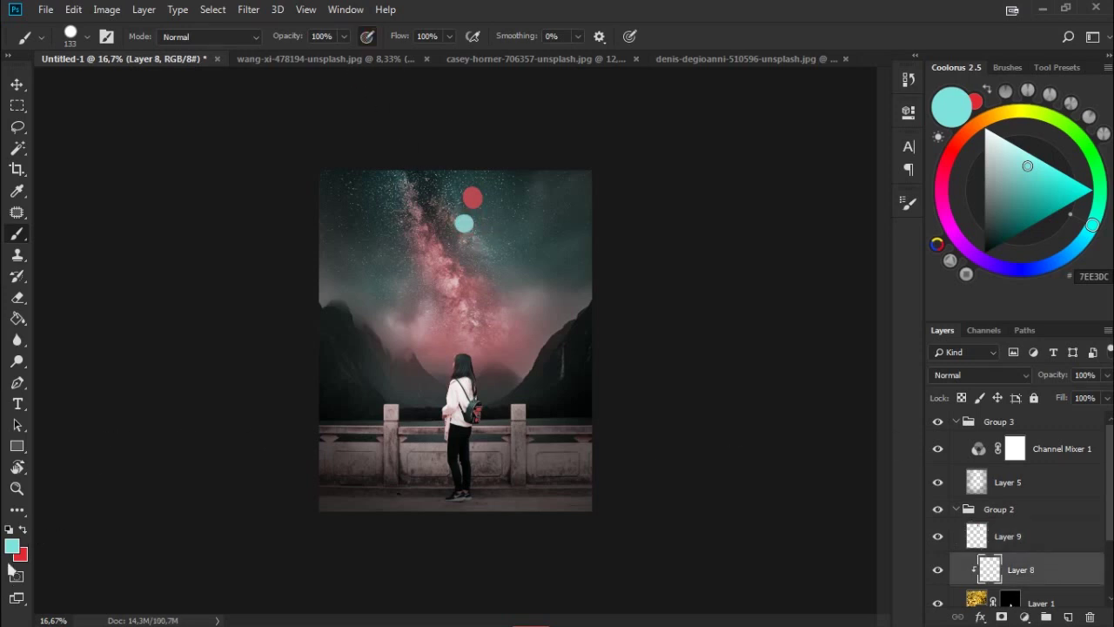
Move Layer 9 to the top, reset colours to black and white, and set the brush to 993 px.
drag(1052, 455, 1053, 411)
click(1048, 576)
scroll(1048, 577, down, 1)
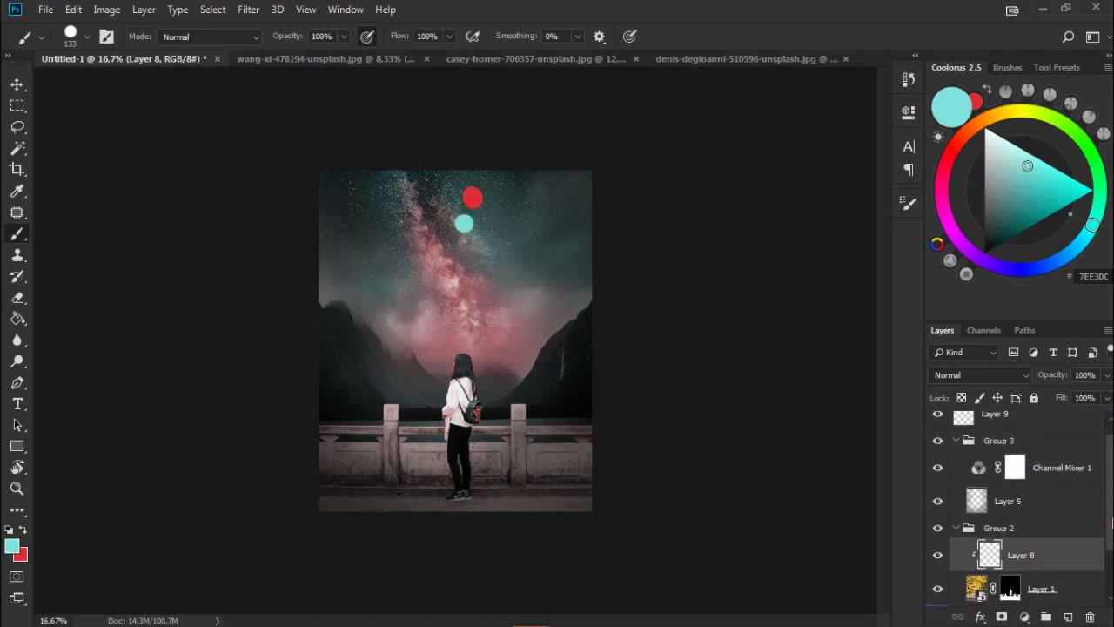
click(11, 530)
right_click(410, 460)
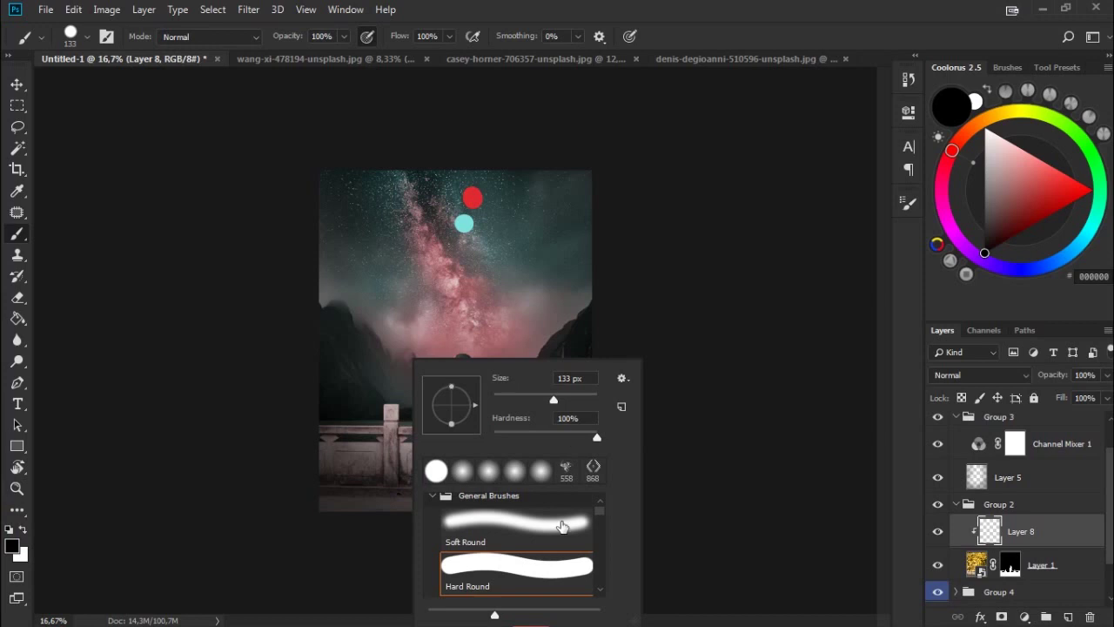
key(Return)
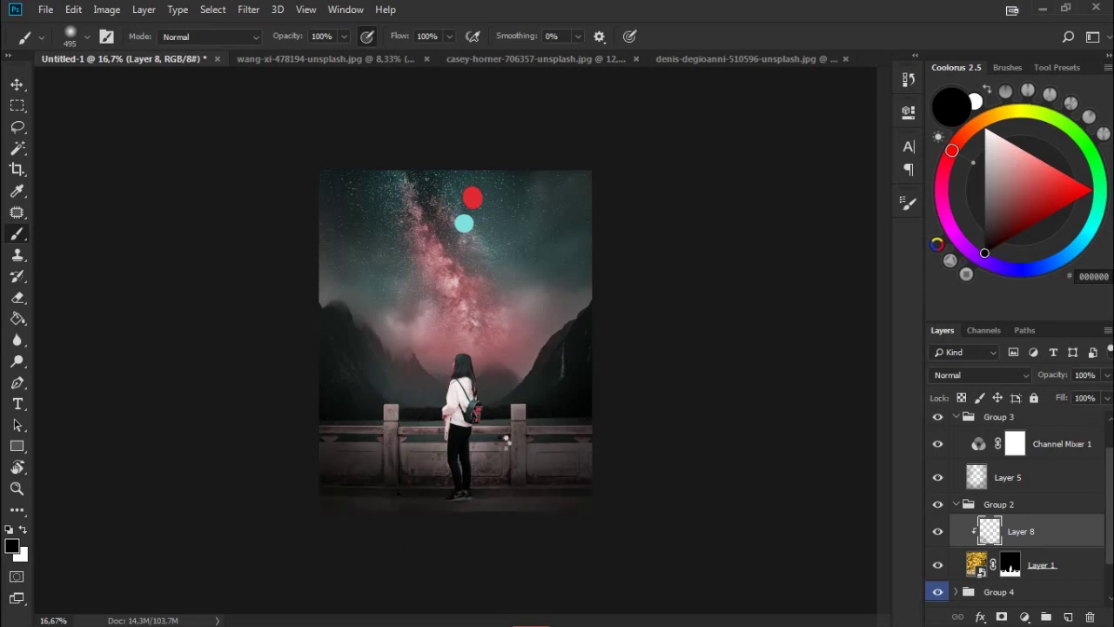
right_click(639, 348)
key(Return)
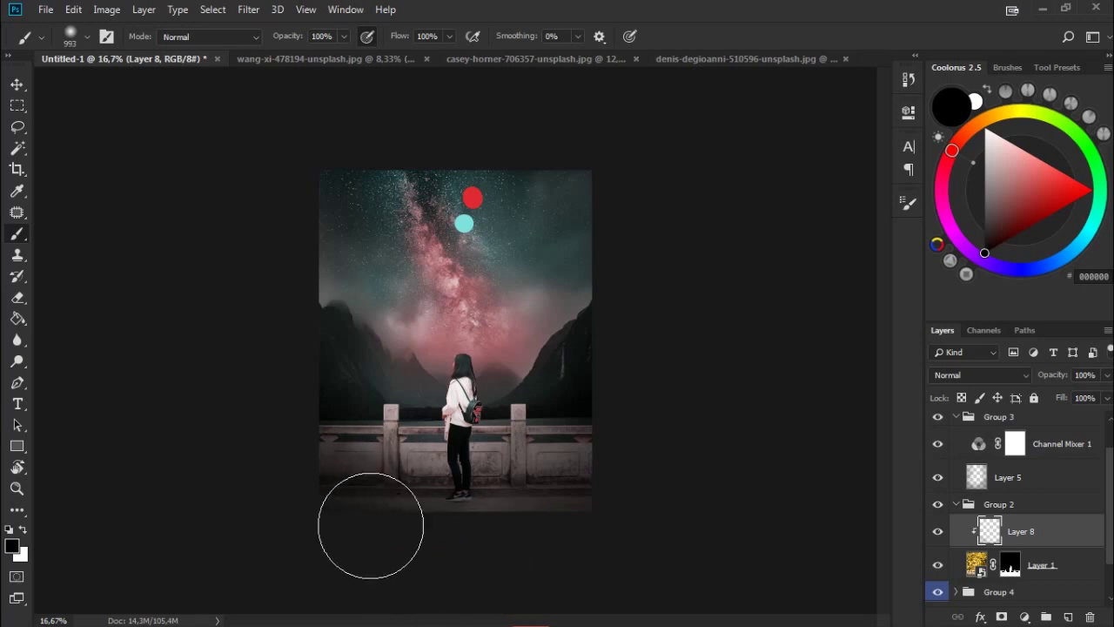
Add Layer 10 clipped above Layer 8, fit the canvas, and expand Group 4.
click(1068, 617)
right_click(1017, 530)
click(984, 297)
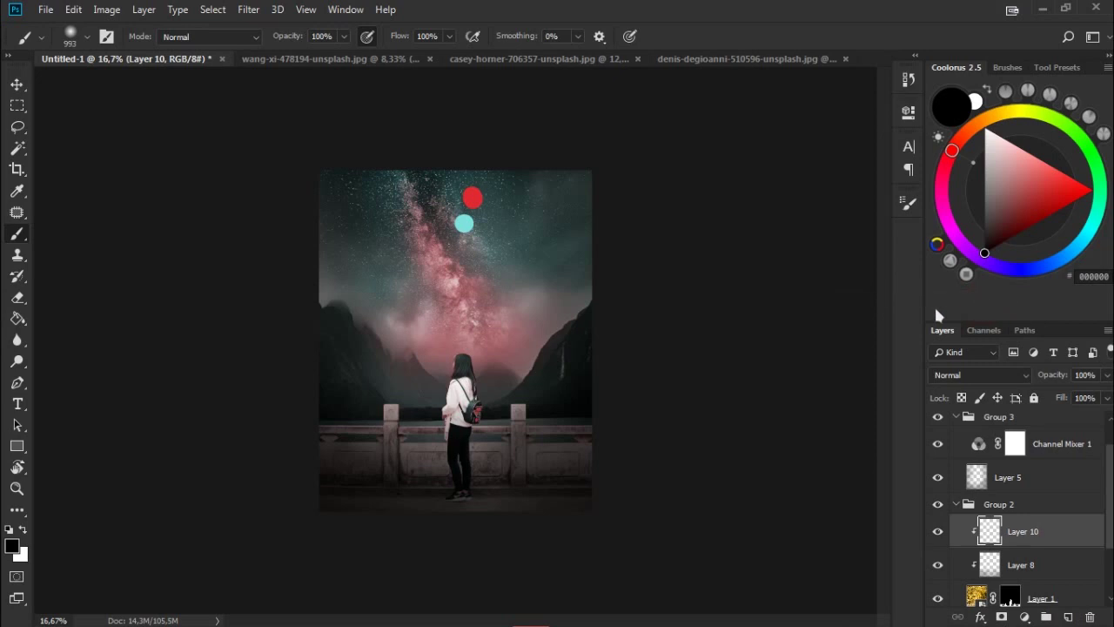
key(ctrl+plus)
key(ctrl+plus)
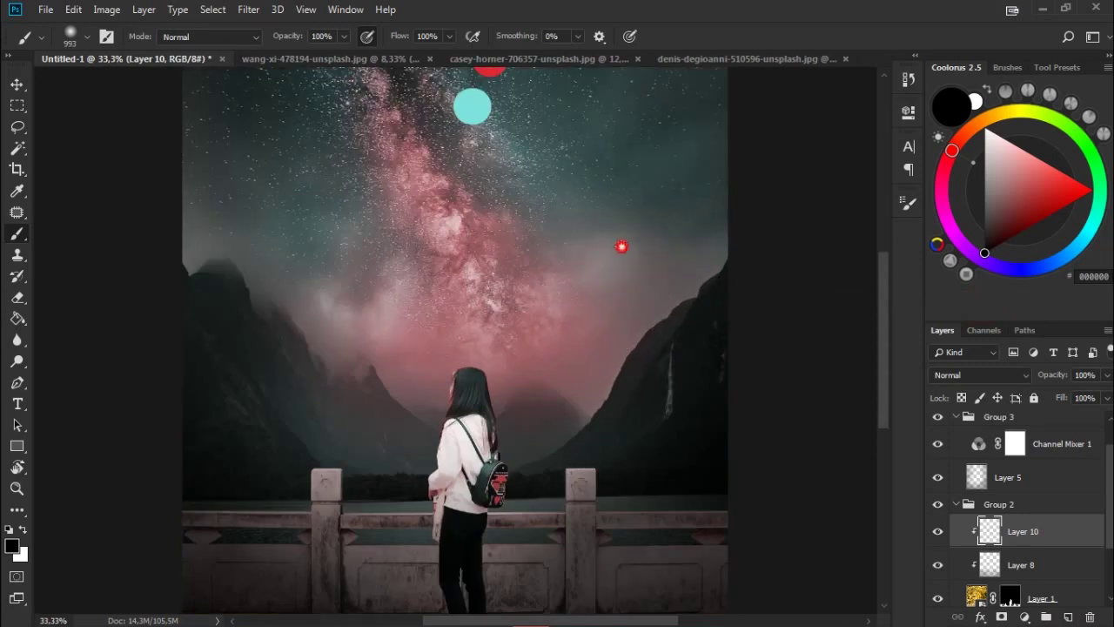
key(ctrl+plus)
key(ctrl+minus)
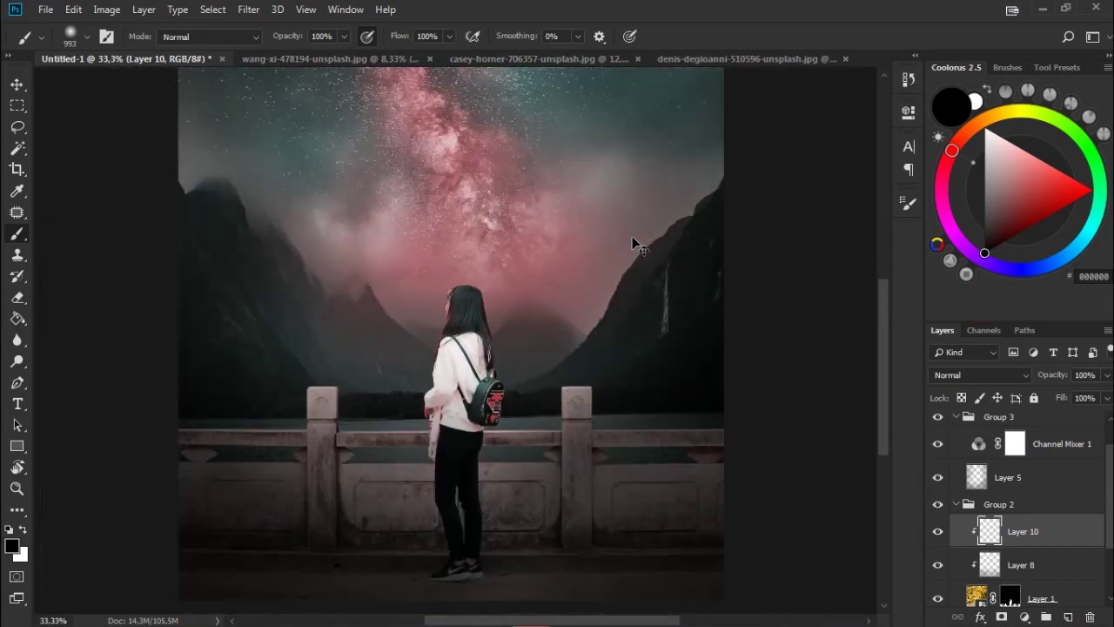
key(ctrl+0)
scroll(969, 558, down, 3)
click(957, 543)
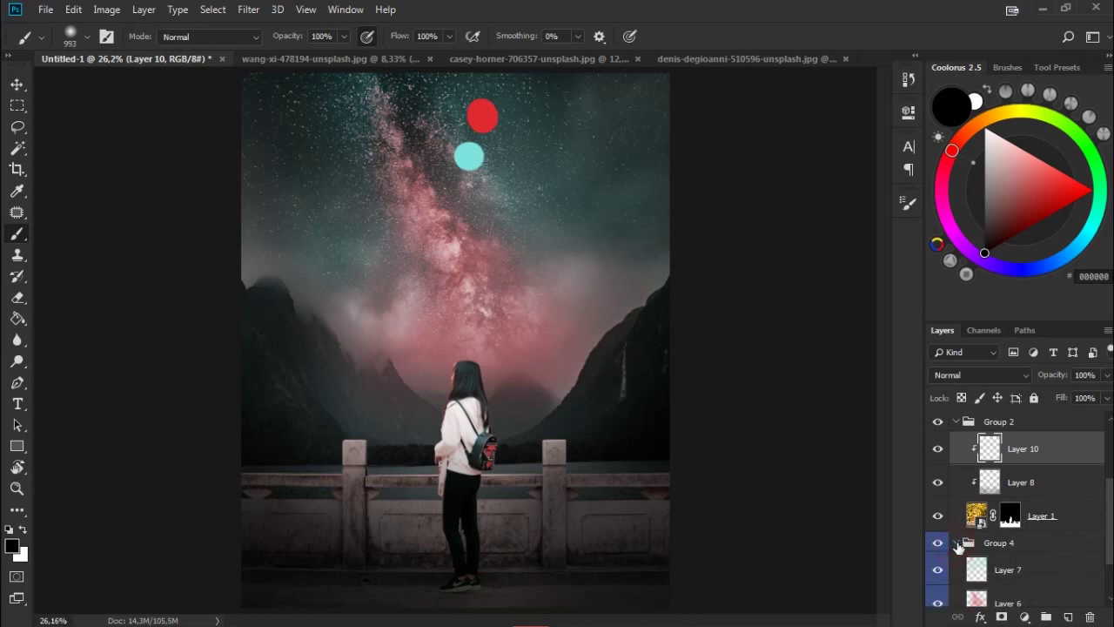
Add Layer 11 in Group 4 and paint a huge 1212 px soft white dab.
scroll(1077, 565, down, 2)
click(1077, 563)
key(ctrl+shift+alt+n)
drag(1057, 567, 1056, 552)
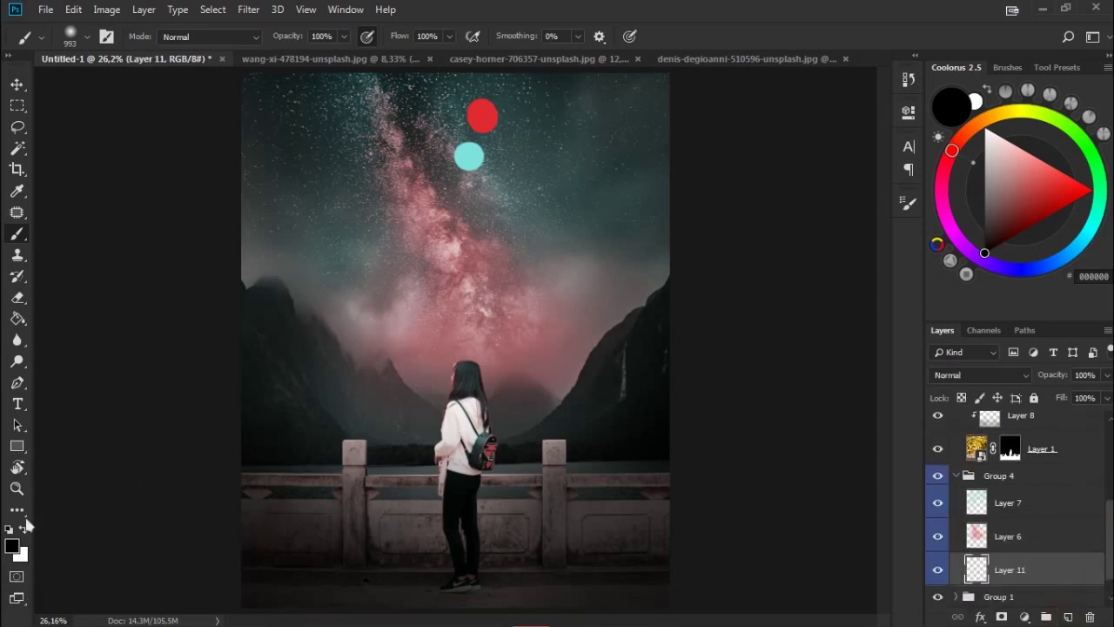
key(x)
key(ctrl+minus)
key(ctrl+minus)
right_click(510, 479)
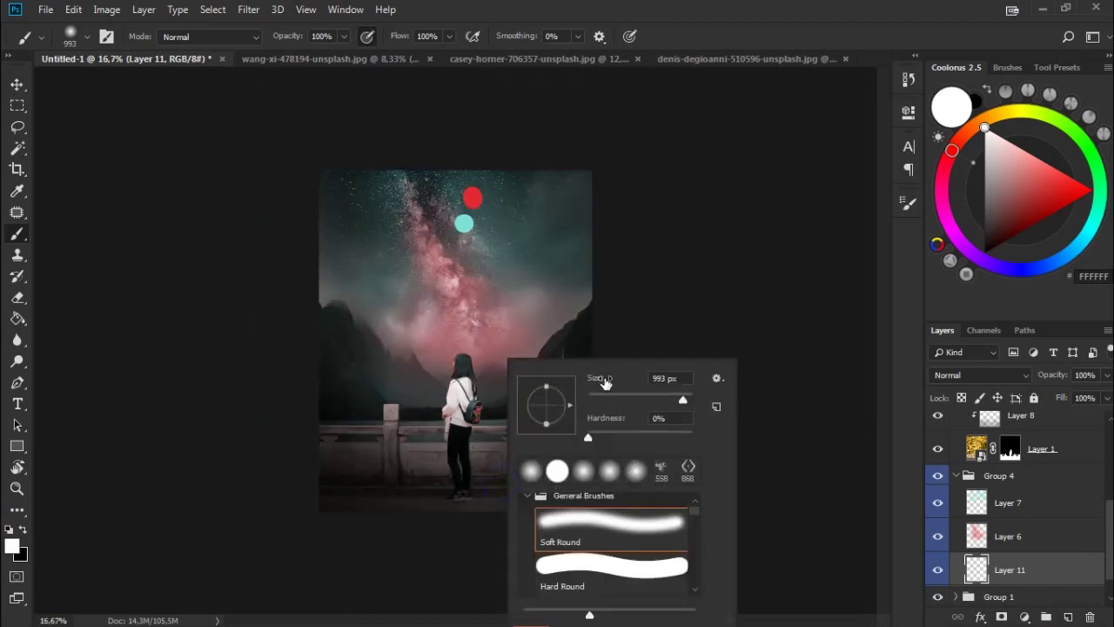
key(Return)
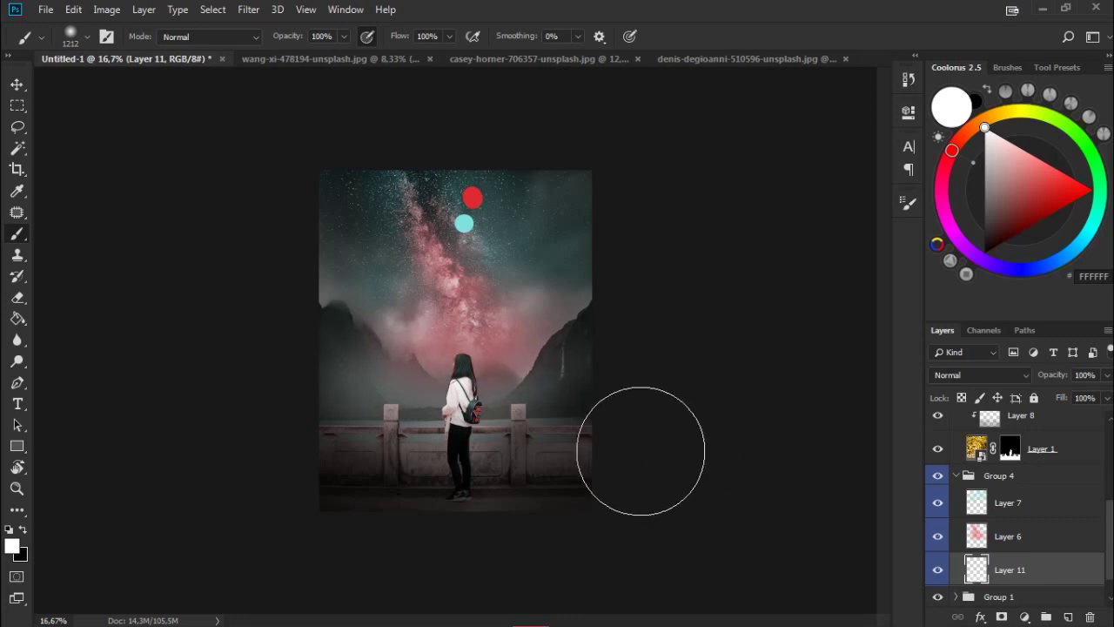
click(639, 425)
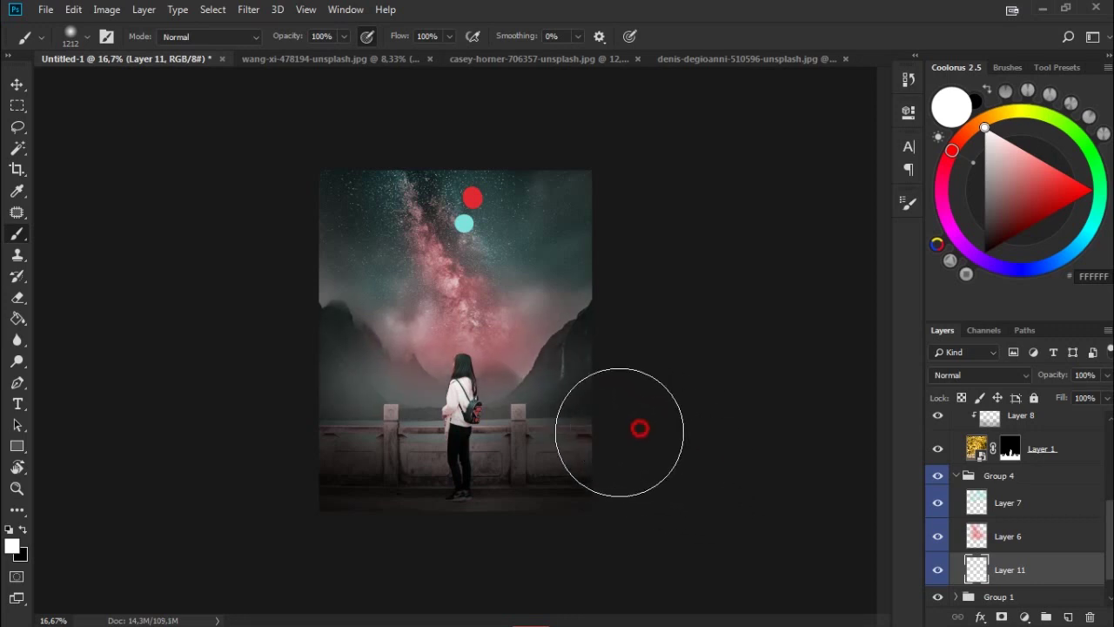
Free-transform Layer 11 to squash it vertically and widen it across the lower scene.
key(ctrl+t)
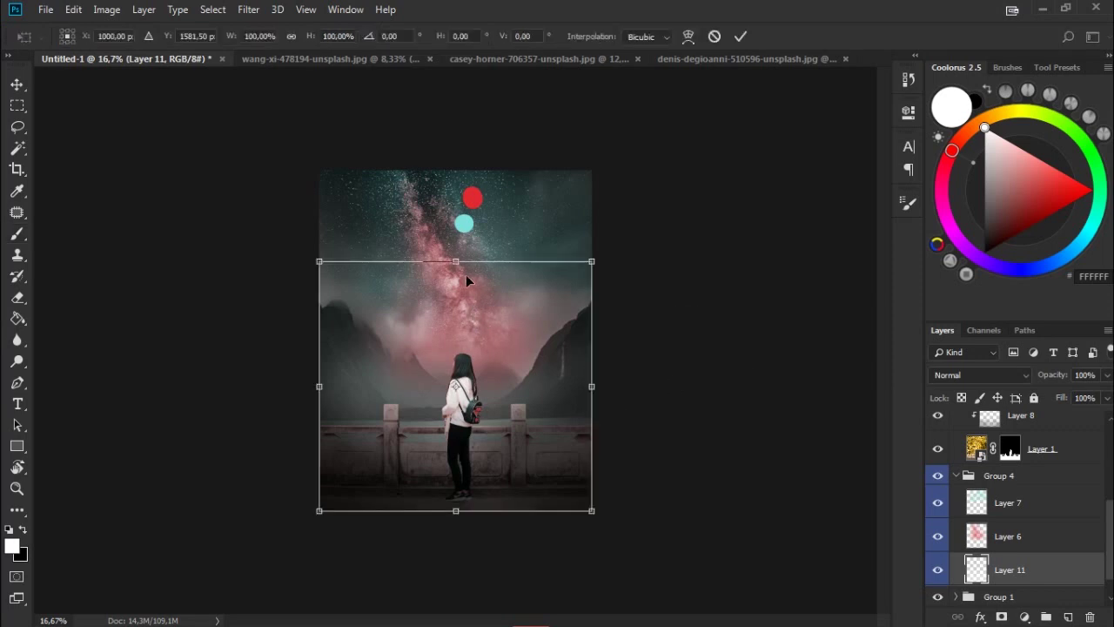
drag(455, 263, 453, 320)
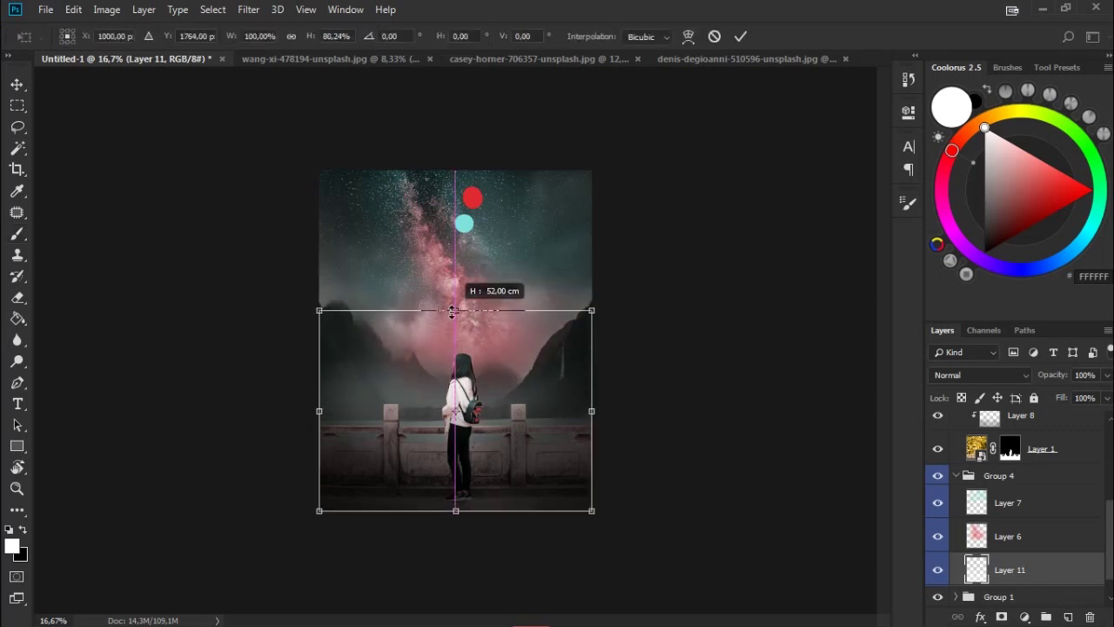
drag(455, 511, 456, 492)
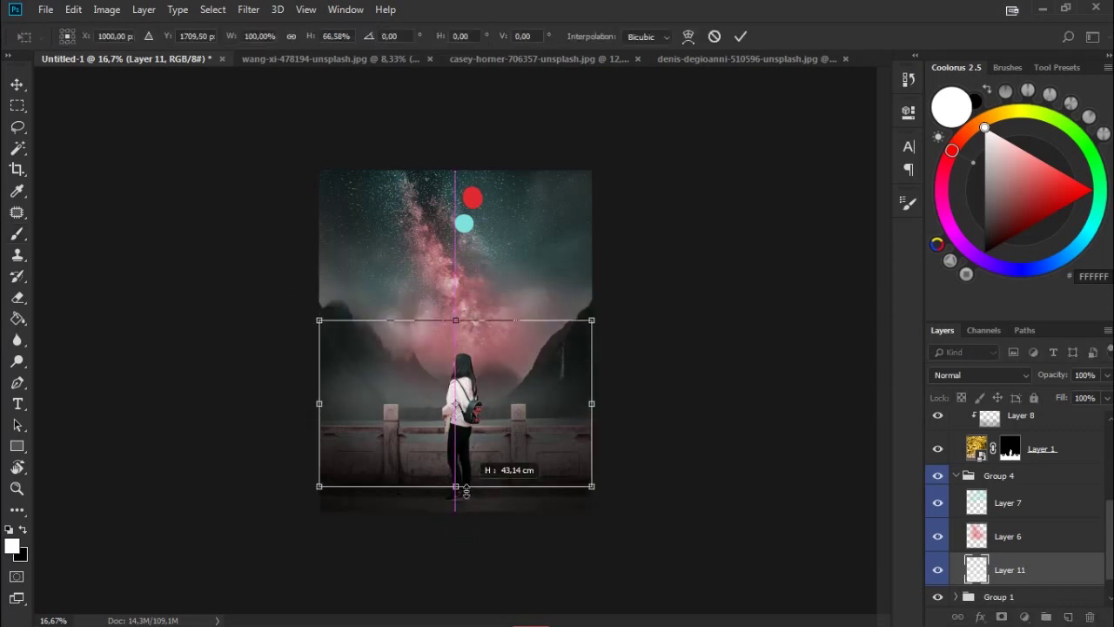
drag(592, 408, 601, 407)
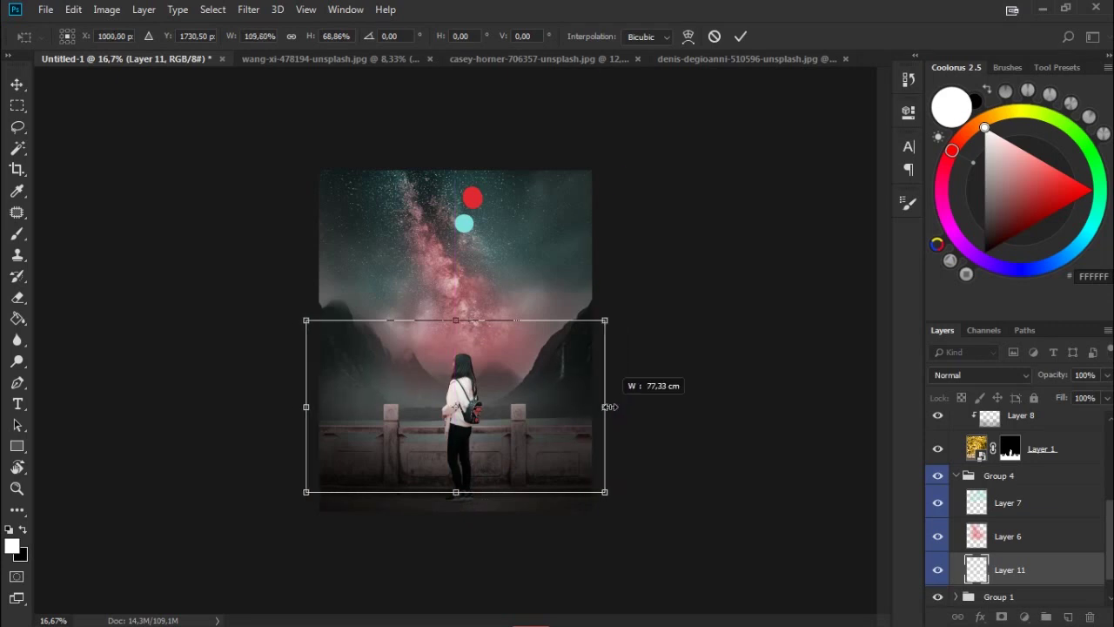
drag(455, 319, 455, 331)
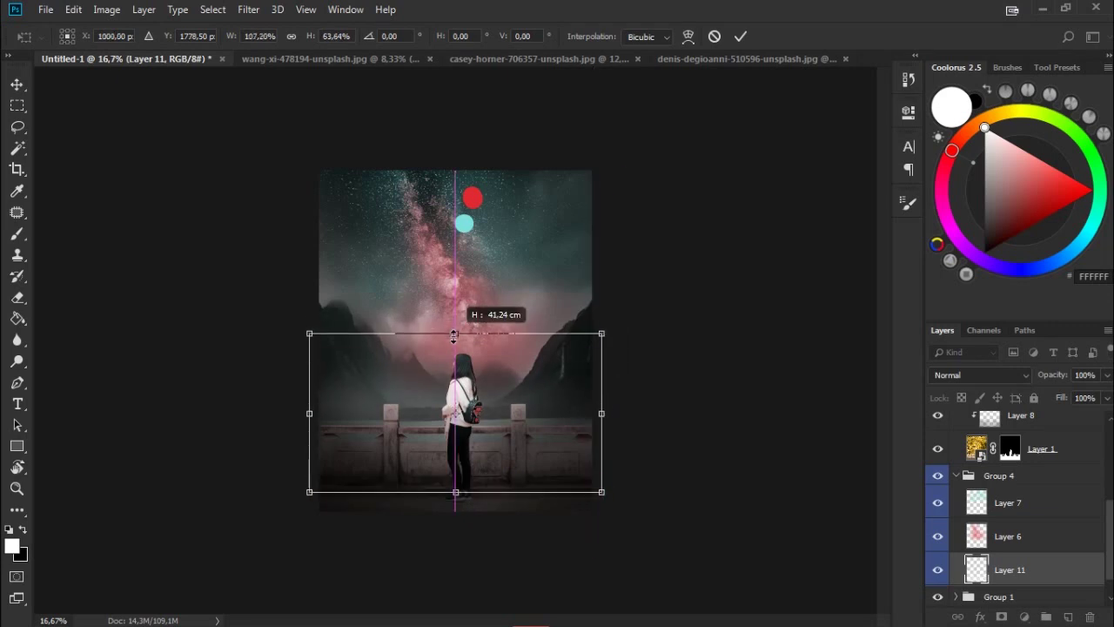
drag(602, 411, 634, 417)
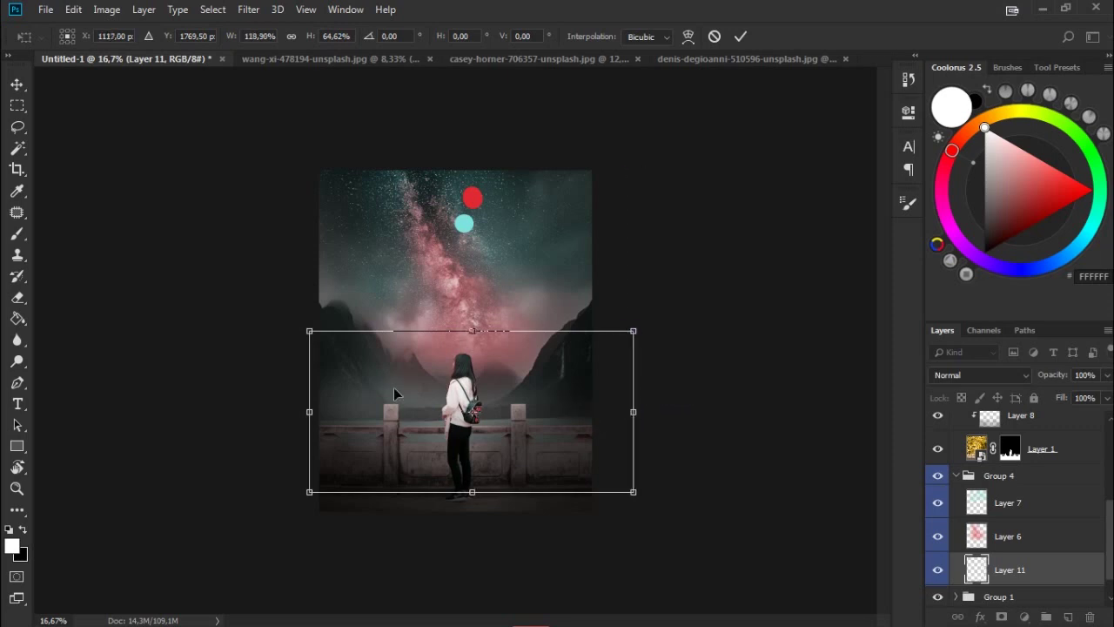
click(740, 37)
Apply a 90° Motion Blur of about 596 px to Layer 11, then collapse Group 4.
key(b)
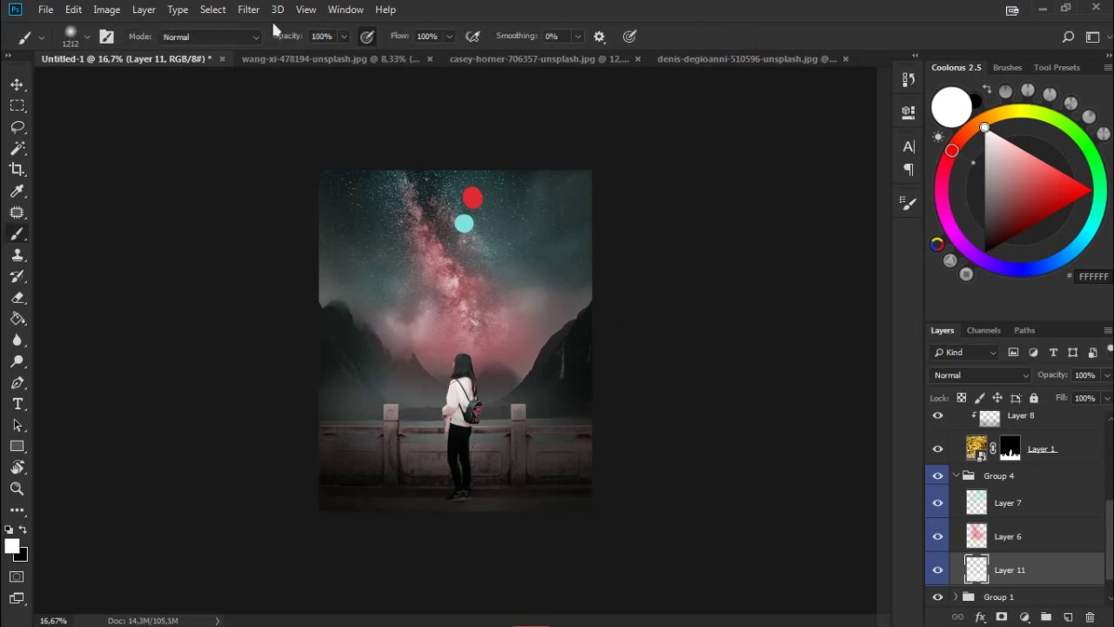
click(248, 9)
click(602, 323)
key(space)
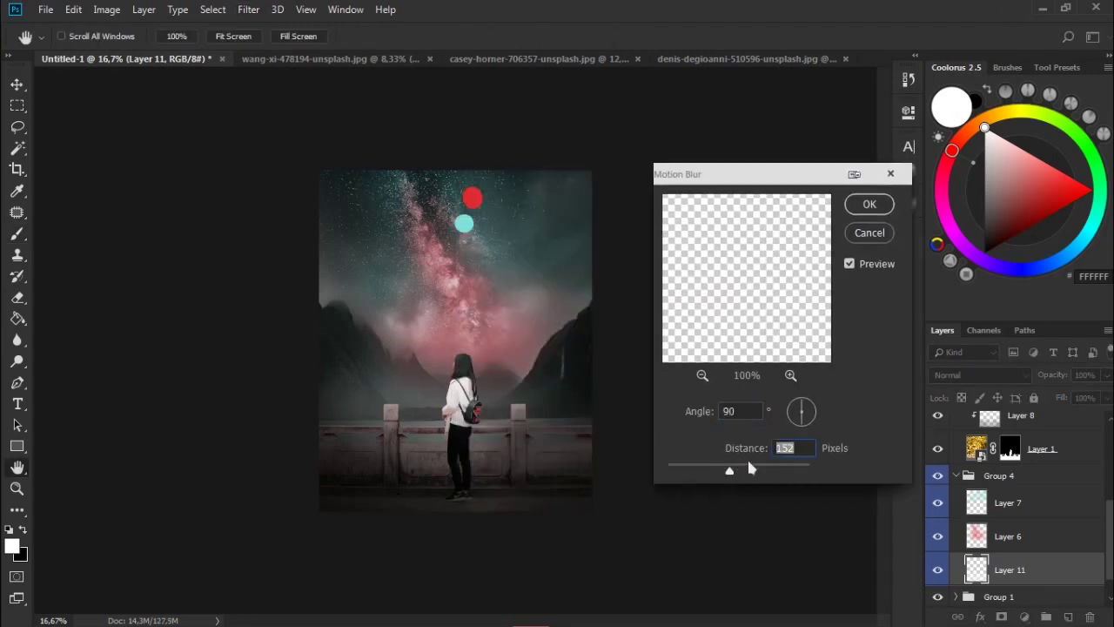
drag(767, 473, 783, 473)
click(866, 203)
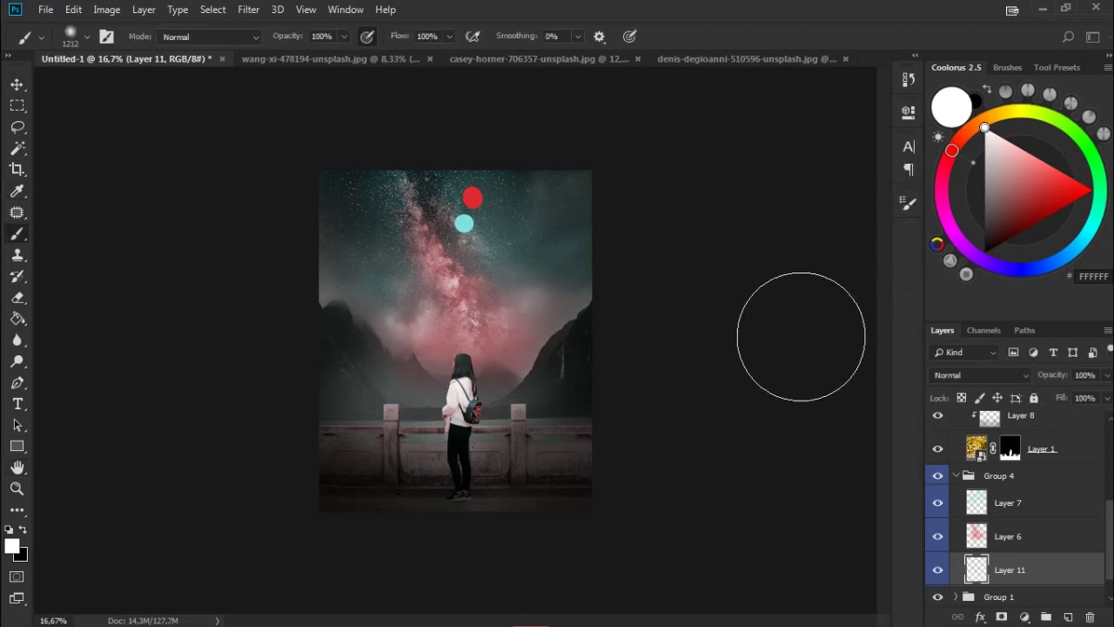
click(958, 477)
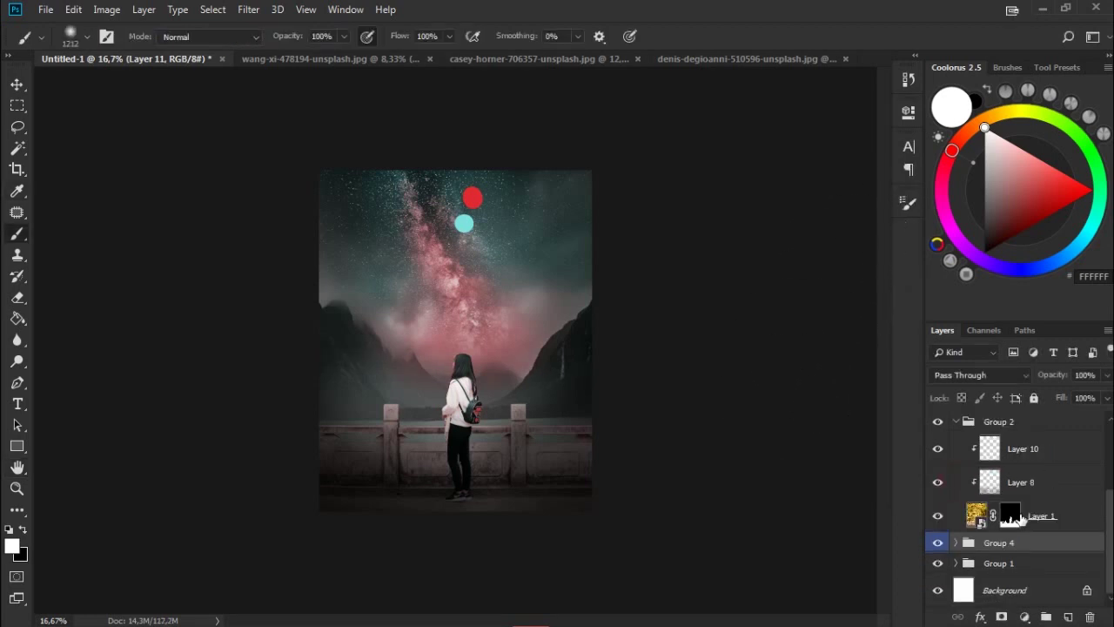
On Layer 10, switch to black, zoom in on the girl, and shrink the brush to about 100 px.
click(1062, 450)
key(x)
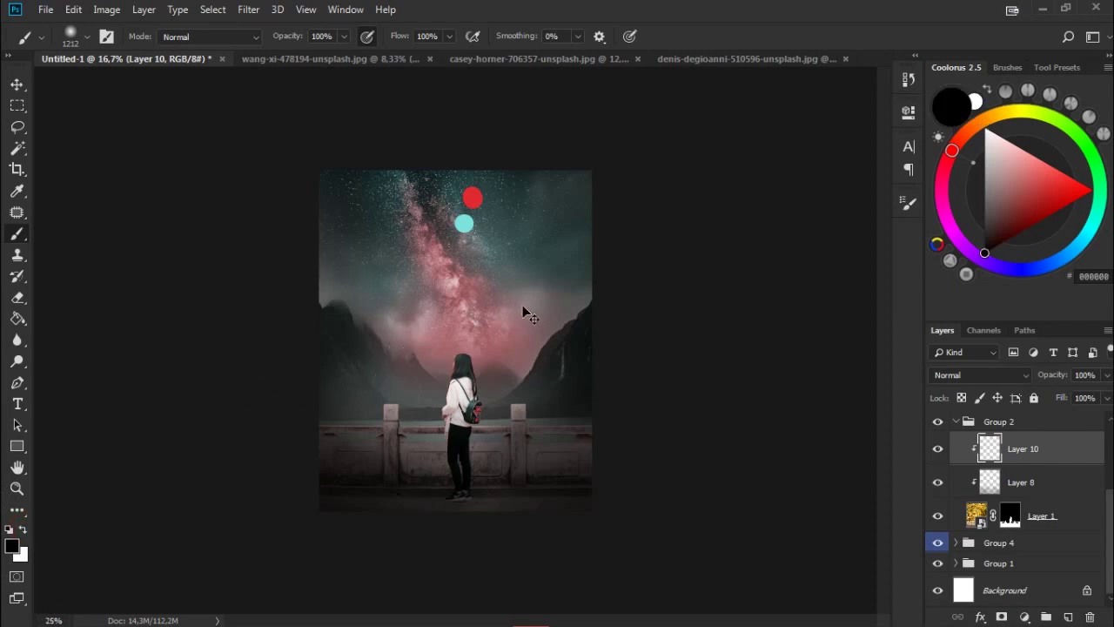
key(ctrl+plus)
key(ctrl+plus)
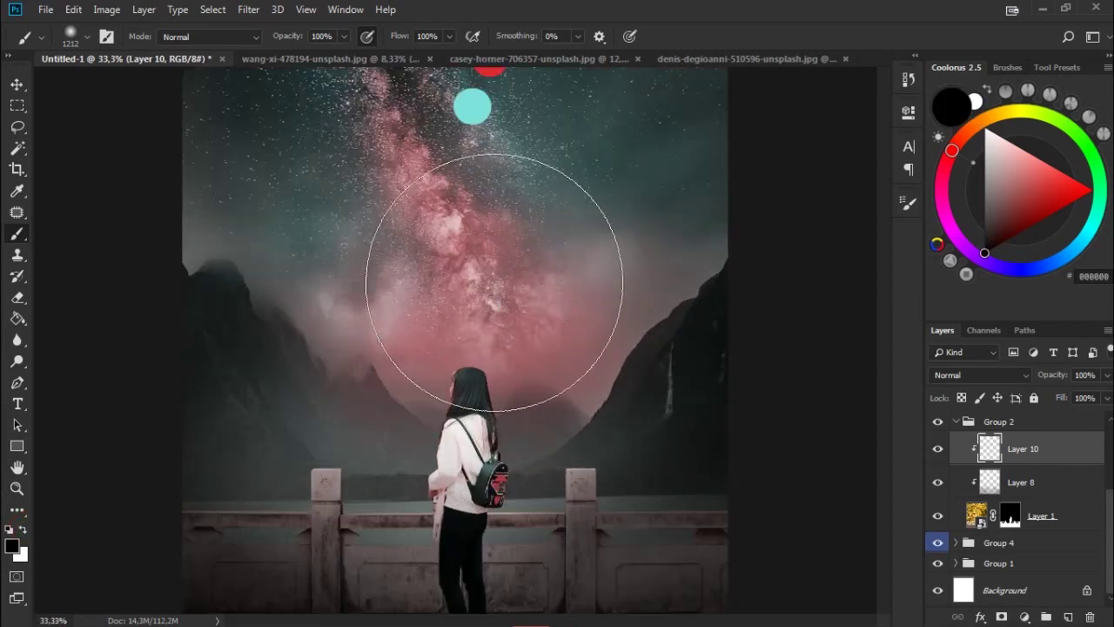
key(ctrl+plus)
drag(523, 241, 590, 226)
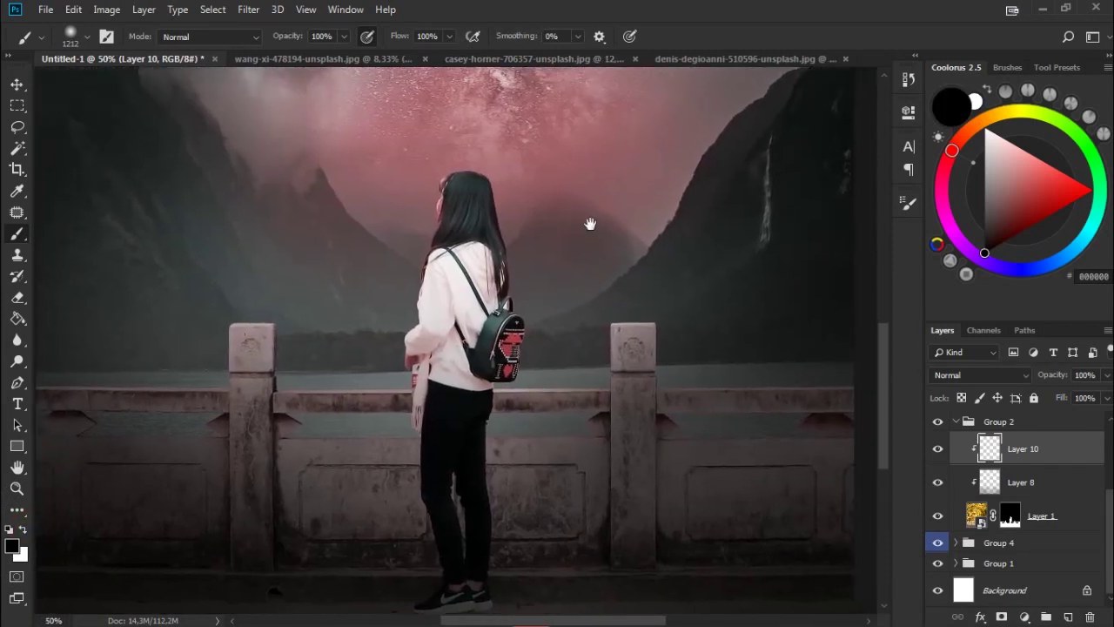
right_click(777, 287)
drag(771, 310, 757, 312)
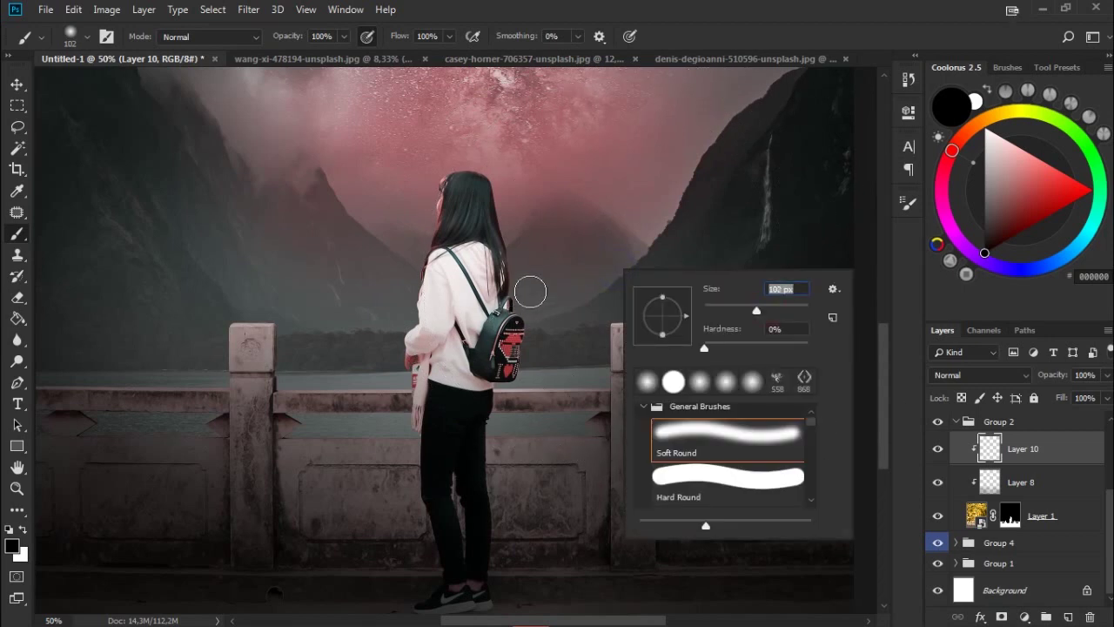
click(435, 403)
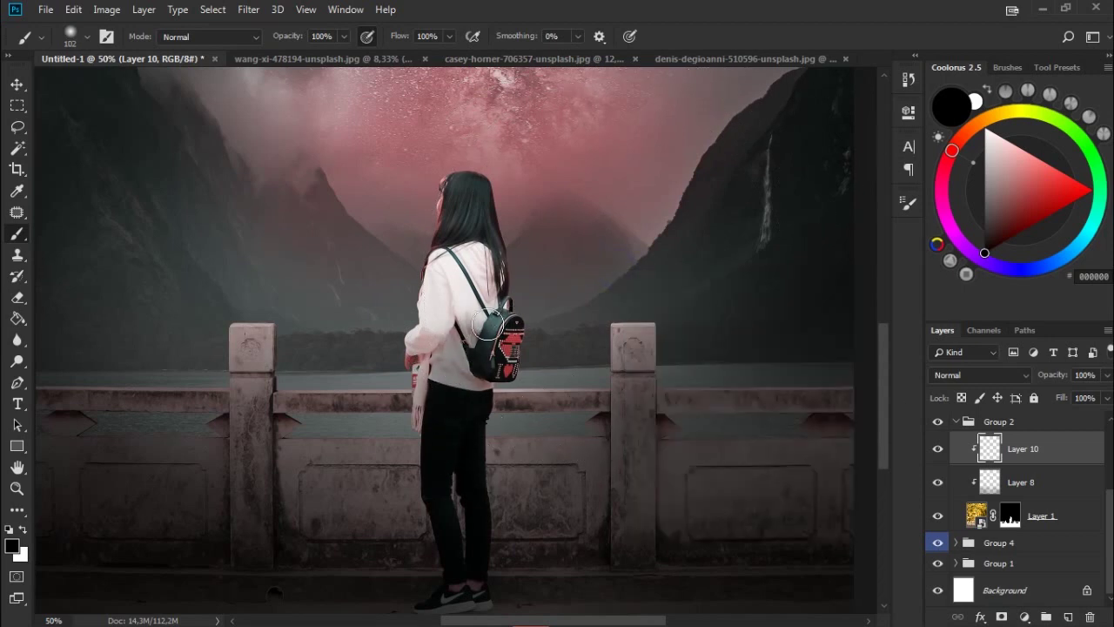
Darken the girl's white shirt with a 250 px soft black brush, then enlarge the brush to about 546 px.
right_click(678, 322)
text(250)
key(Return)
drag(462, 218, 422, 426)
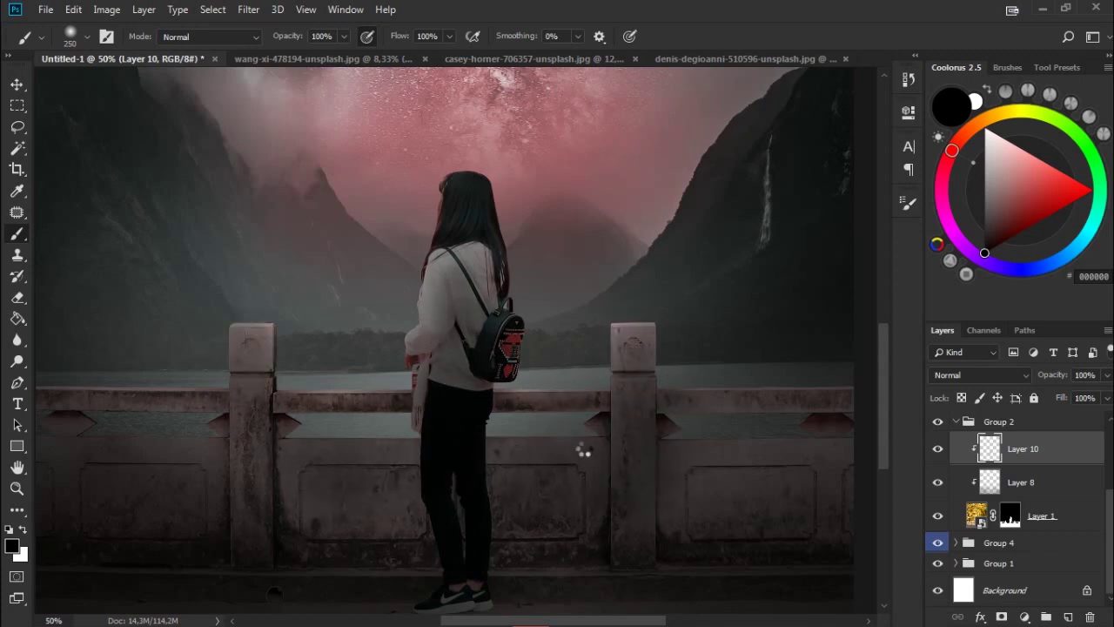
key(ctrl+0)
right_click(631, 461)
drag(722, 378, 836, 378)
click(546, 542)
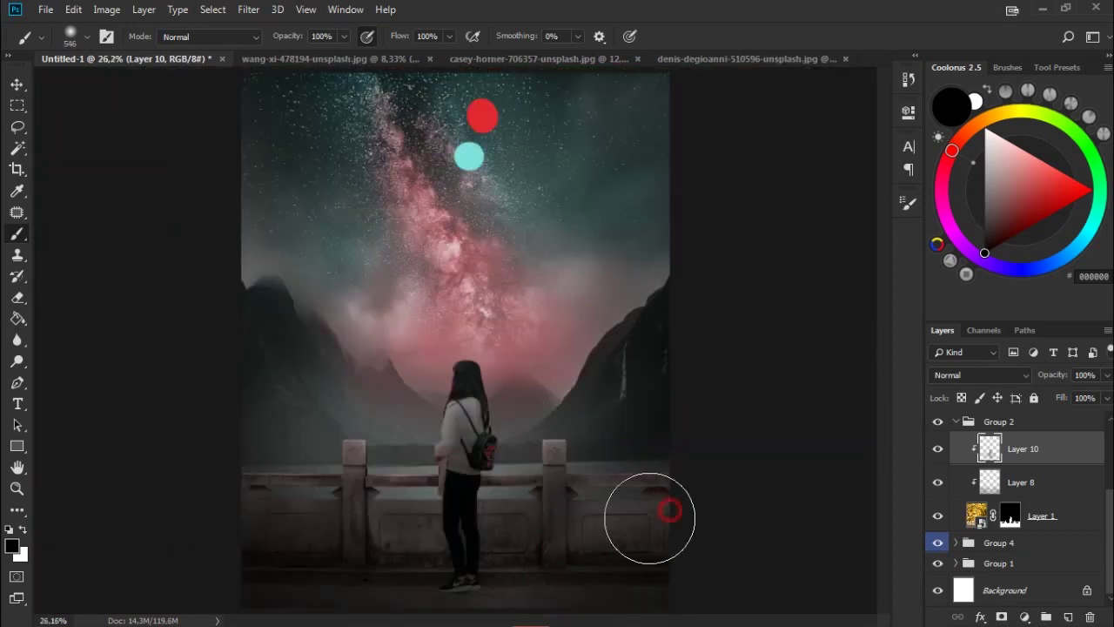
Add Layer 12 and move it beneath Layer 8 as a clipped layer.
scroll(597, 383, up, 3)
scroll(614, 365, down, 3)
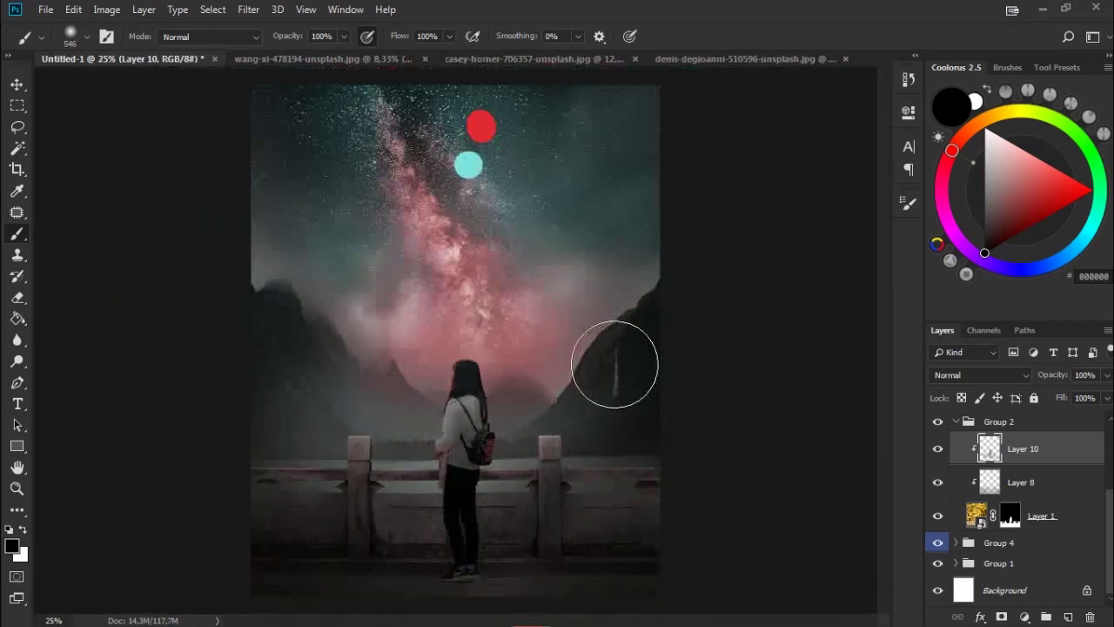
scroll(614, 365, down, 2)
right_click(557, 361)
click(1068, 616)
drag(1071, 514, 1070, 515)
right_click(778, 331)
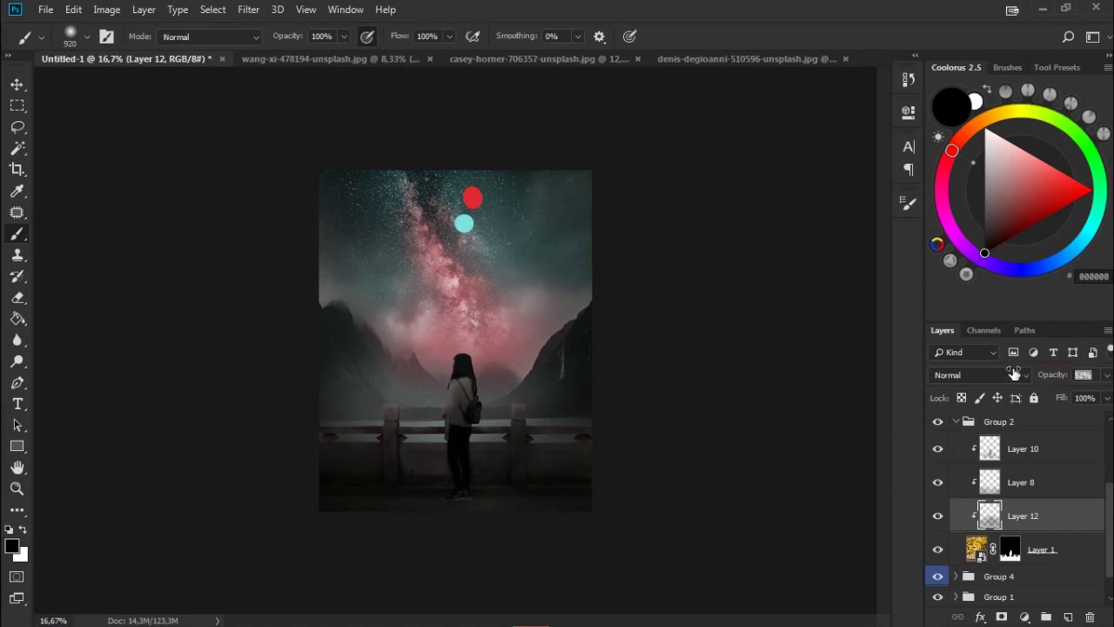
Add Layer 13 above Layer 10, clipped to the layers below.
scroll(1022, 487, up, 1)
click(1023, 465)
key(Delete)
key(Escape)
click(1068, 617)
right_click(1044, 463)
click(898, 300)
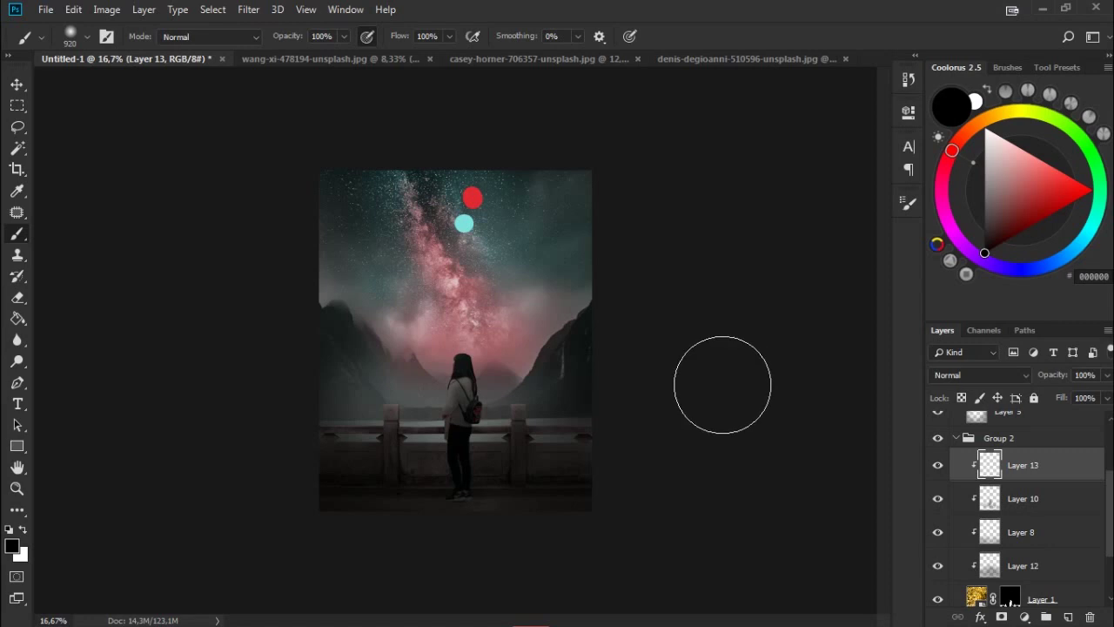
Sample red from the red dot and choose a smaller brush size.
key(ctrl+plus)
key(ctrl+plus)
drag(582, 288, 583, 314)
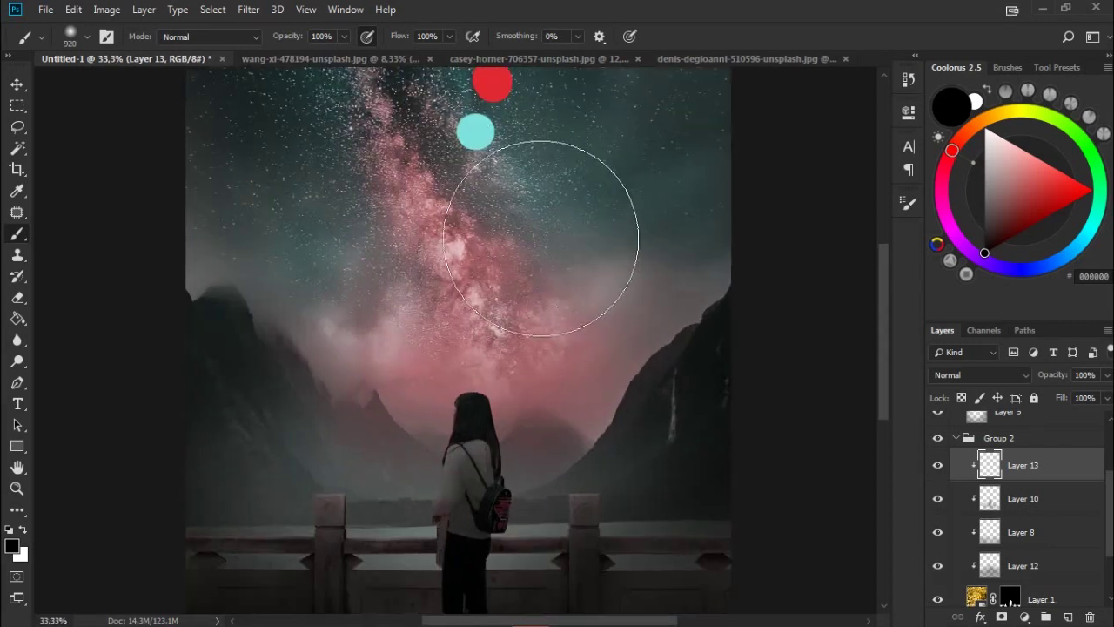
drag(537, 252, 537, 266)
alt+click(496, 97)
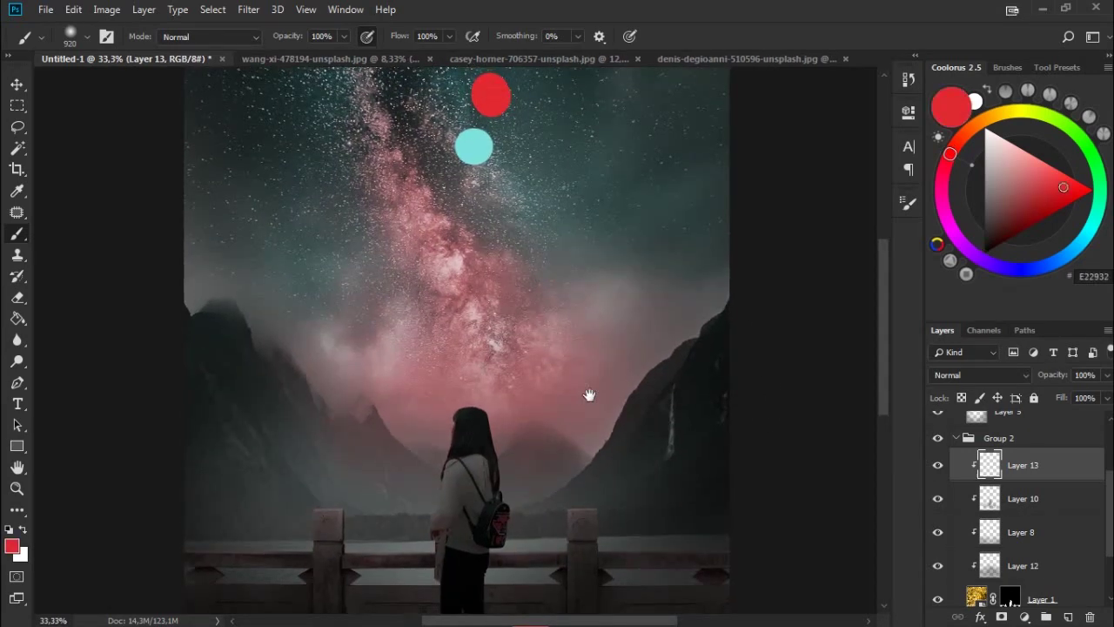
scroll(590, 393, down, 2)
right_click(610, 398)
click(740, 357)
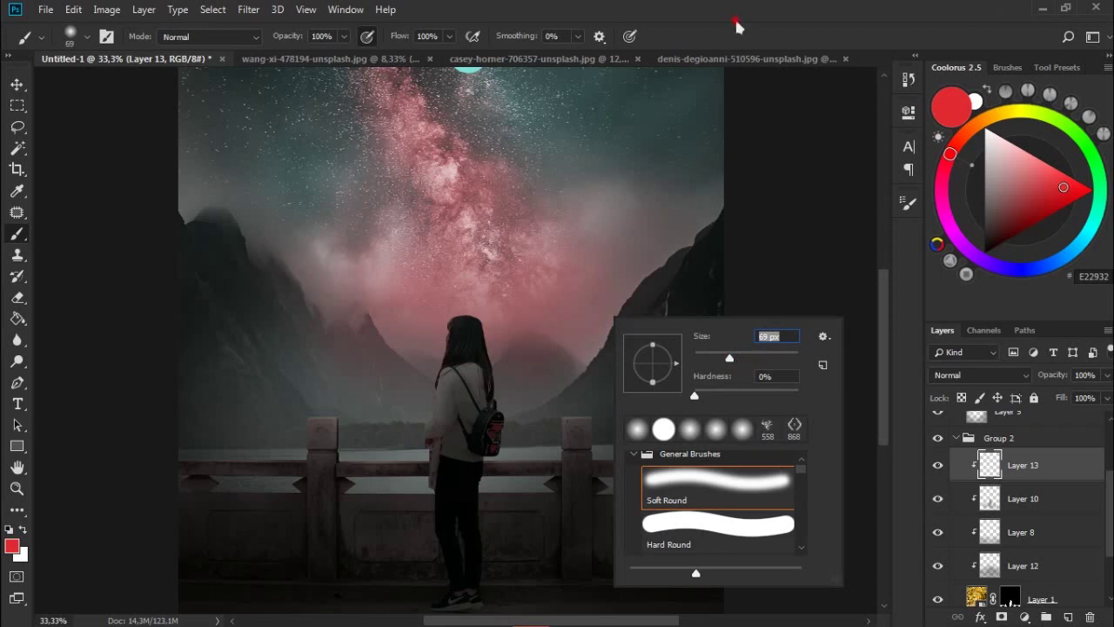
Zoom in on the girl's head and try a red glow on her hair, then undo it.
key(Return)
key(ctrl+plus)
key(ctrl+plus)
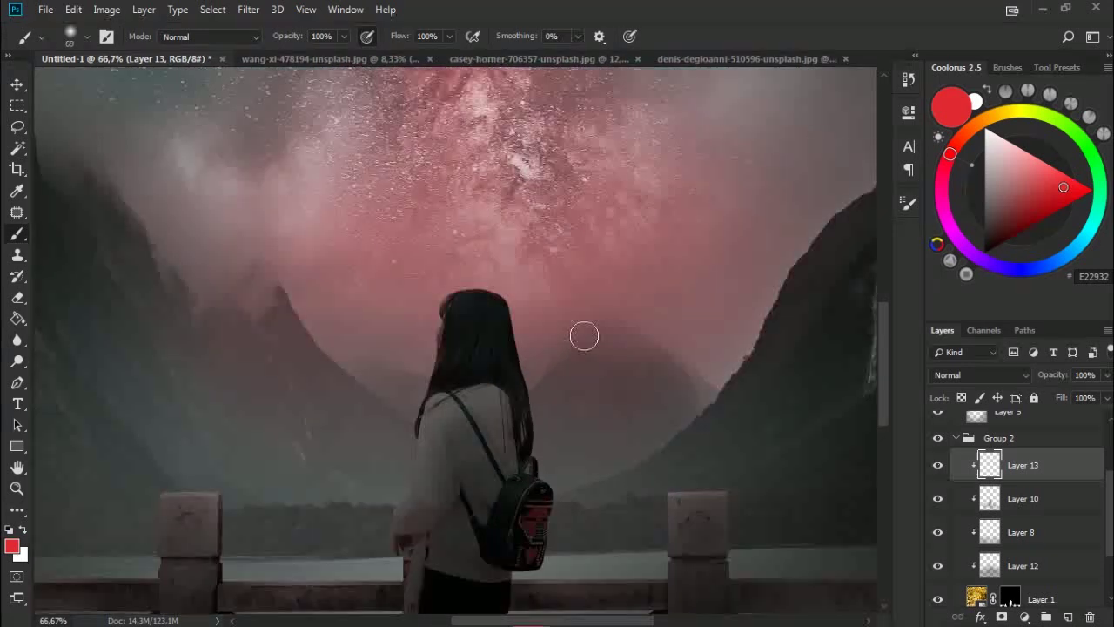
drag(584, 336, 562, 259)
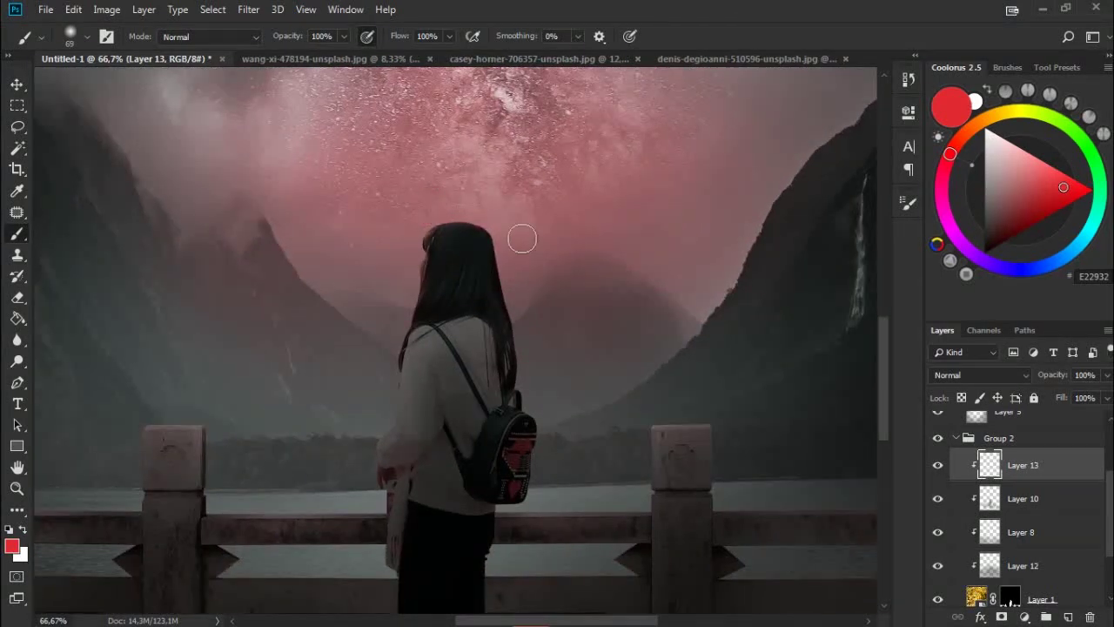
drag(459, 206, 505, 231)
key(ctrl+z)
Set Layer 13 to Overlay, and add Layer 14 in Overlay, clipped to the layers below.
click(968, 376)
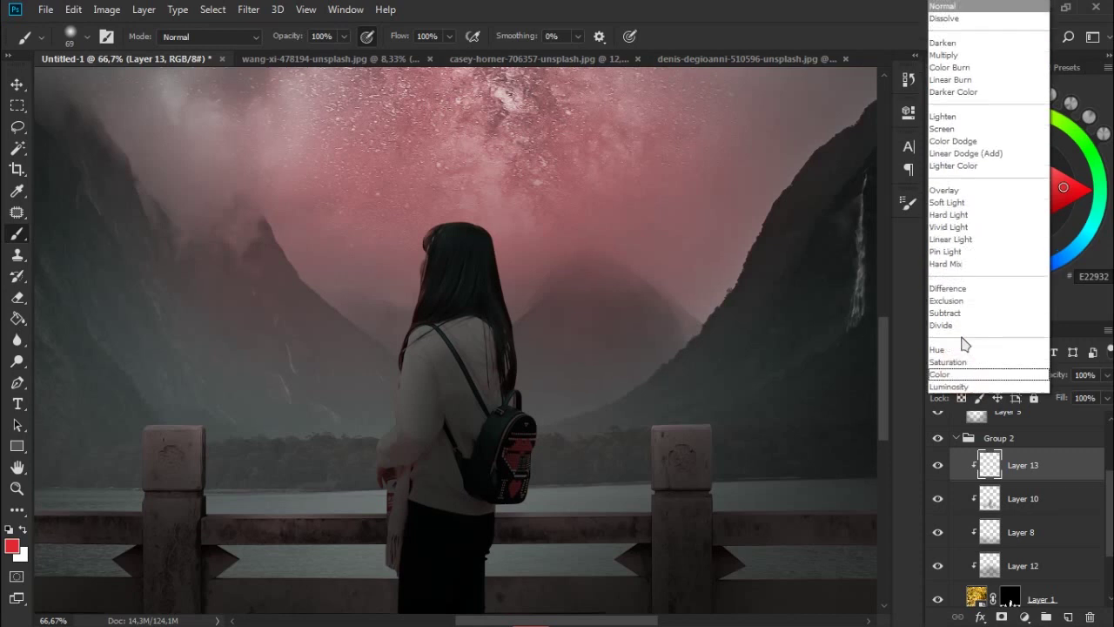
click(968, 193)
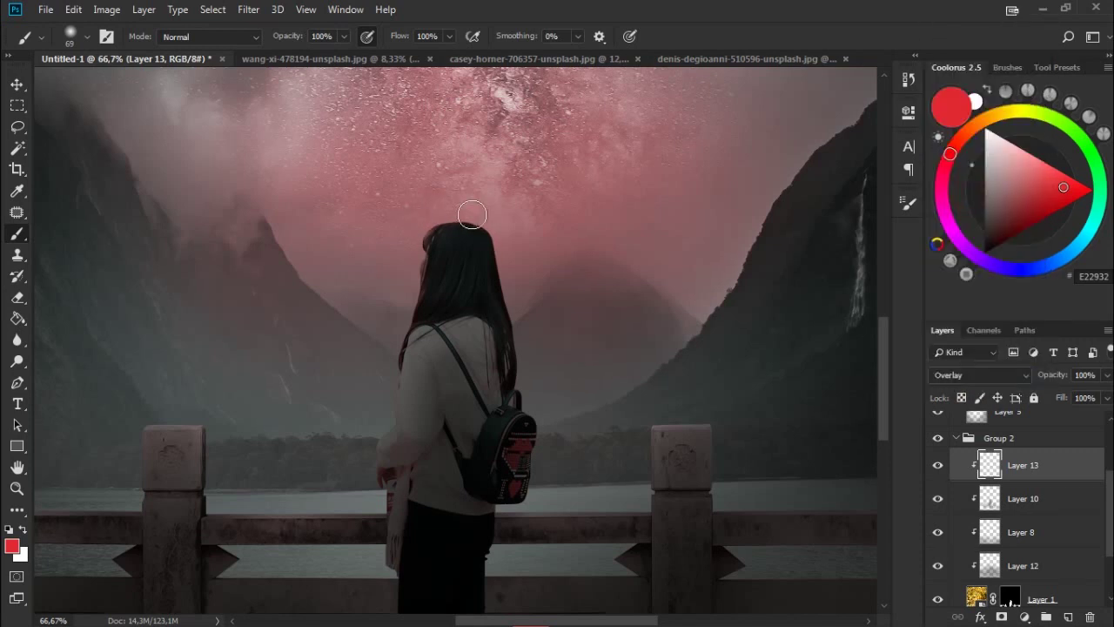
click(505, 213)
click(1068, 616)
click(969, 376)
click(968, 193)
right_click(1049, 465)
click(958, 297)
Touch up white highlights on Layer 14 and red tint on Layer 13 along the girl's hair.
key(x)
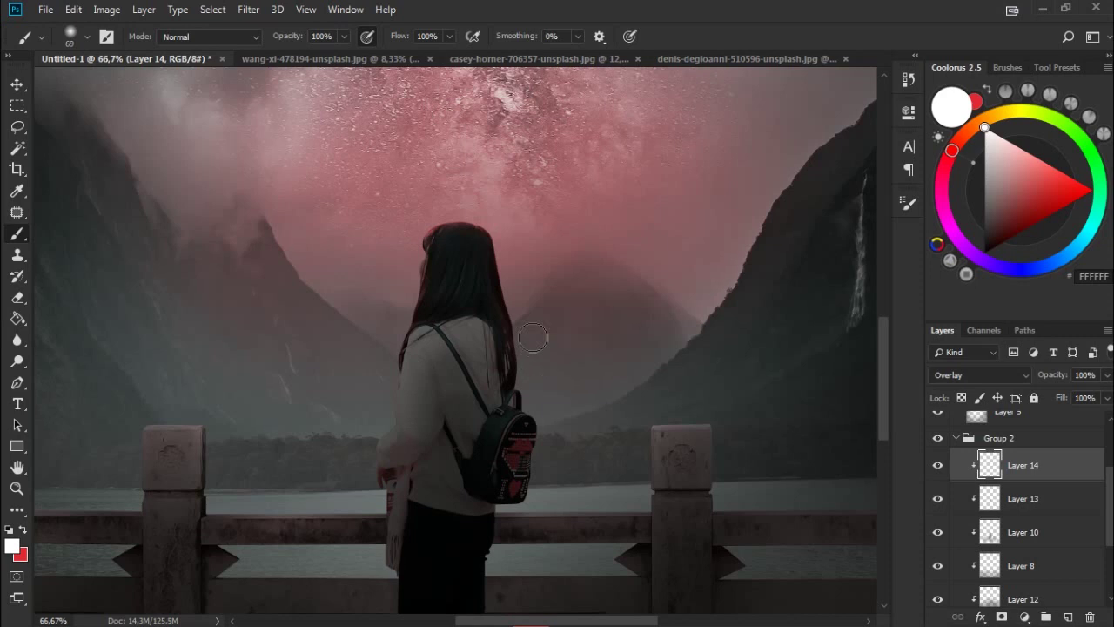
click(537, 400)
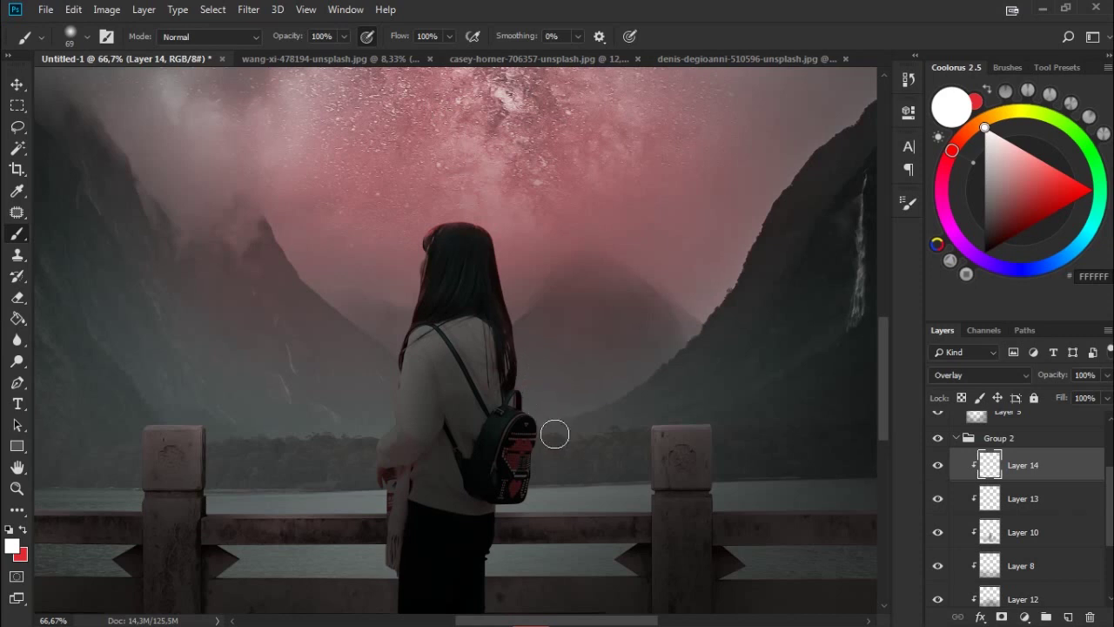
click(1036, 501)
key(x)
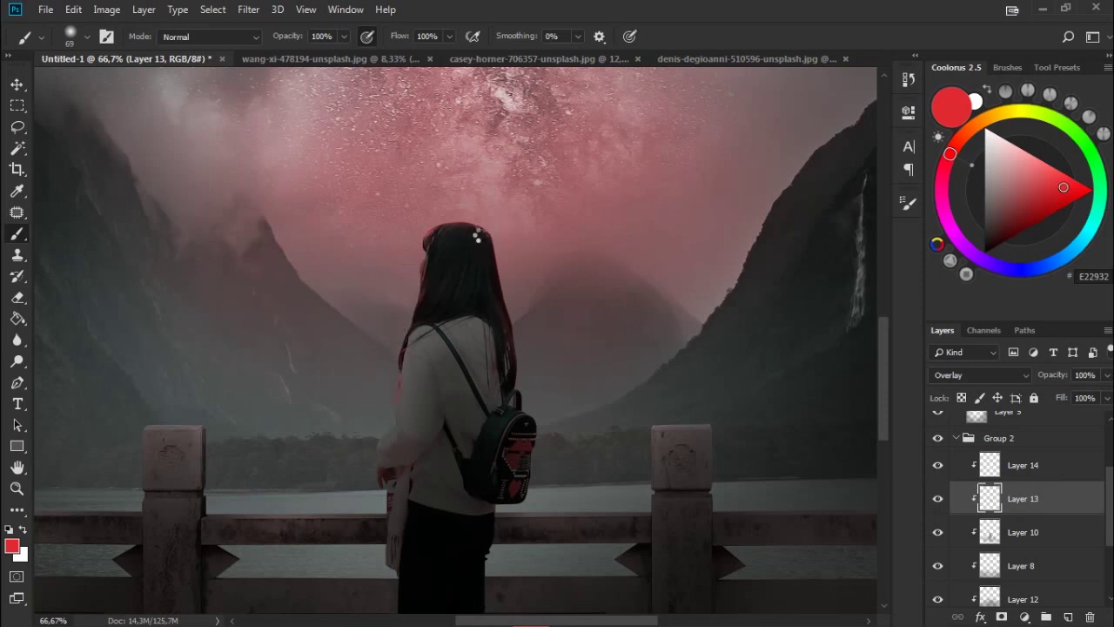
right_click(452, 274)
click(1045, 467)
key(x)
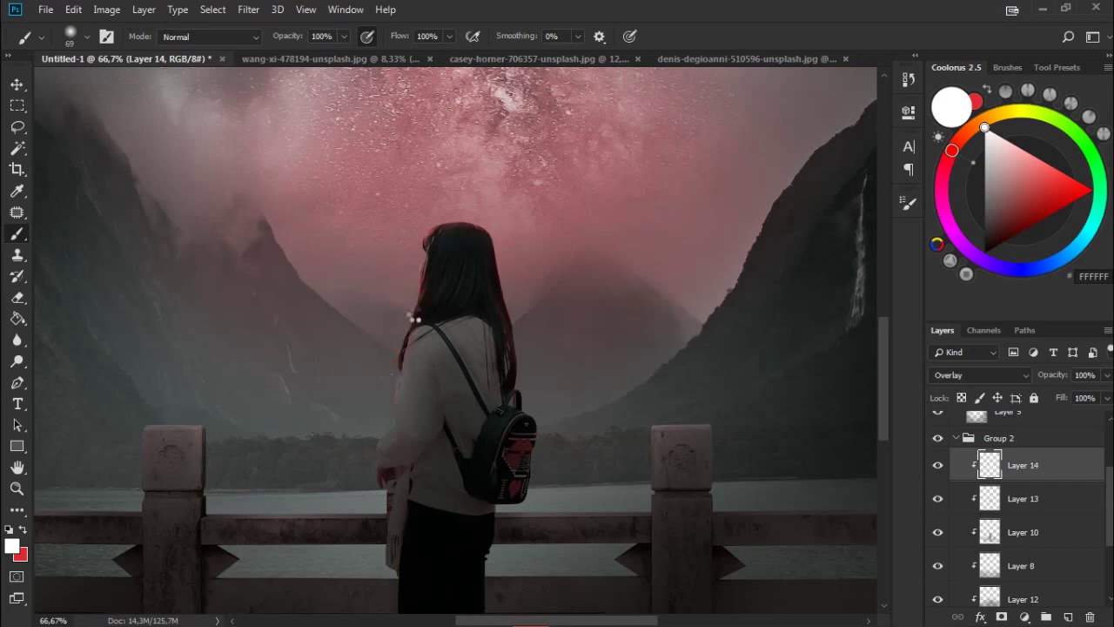
scroll(560, 336, down, 3)
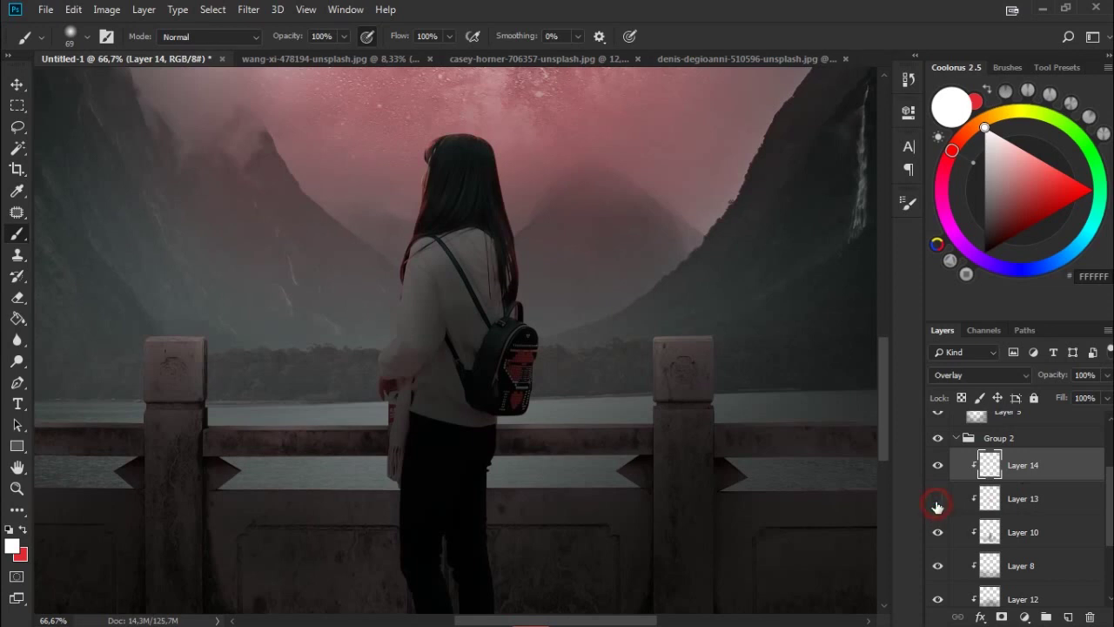
Toggle Layers 14, 10 and 13 to compare their effects, ending on Layer 13.
click(938, 468)
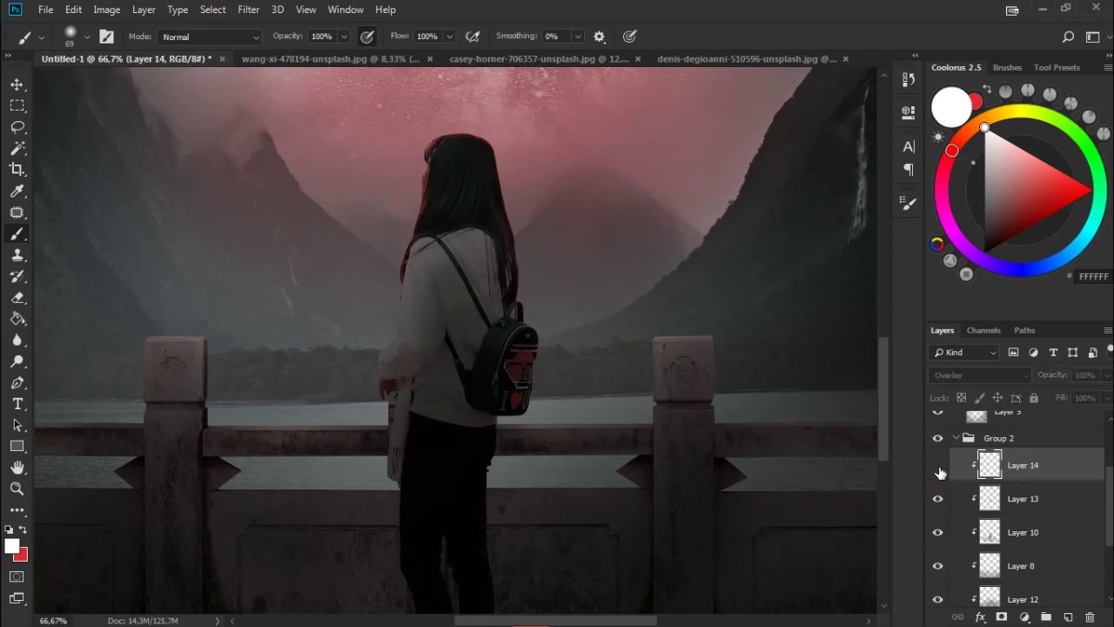
click(938, 532)
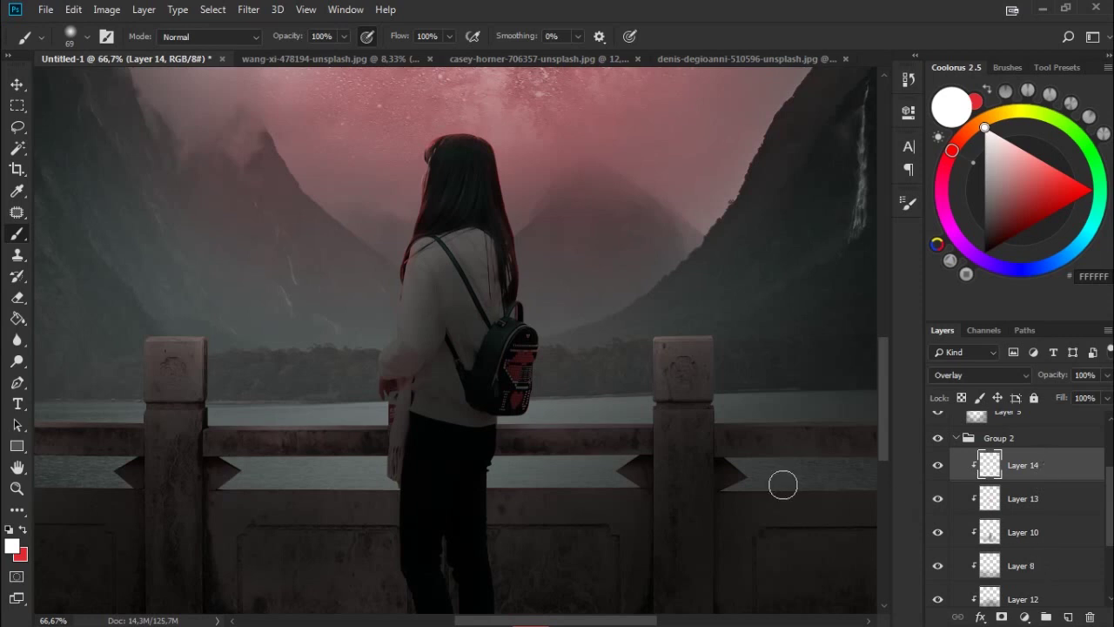
click(938, 502)
click(1009, 505)
Paint red over the right and left pillar tops, then fit the whole image on screen.
key(x)
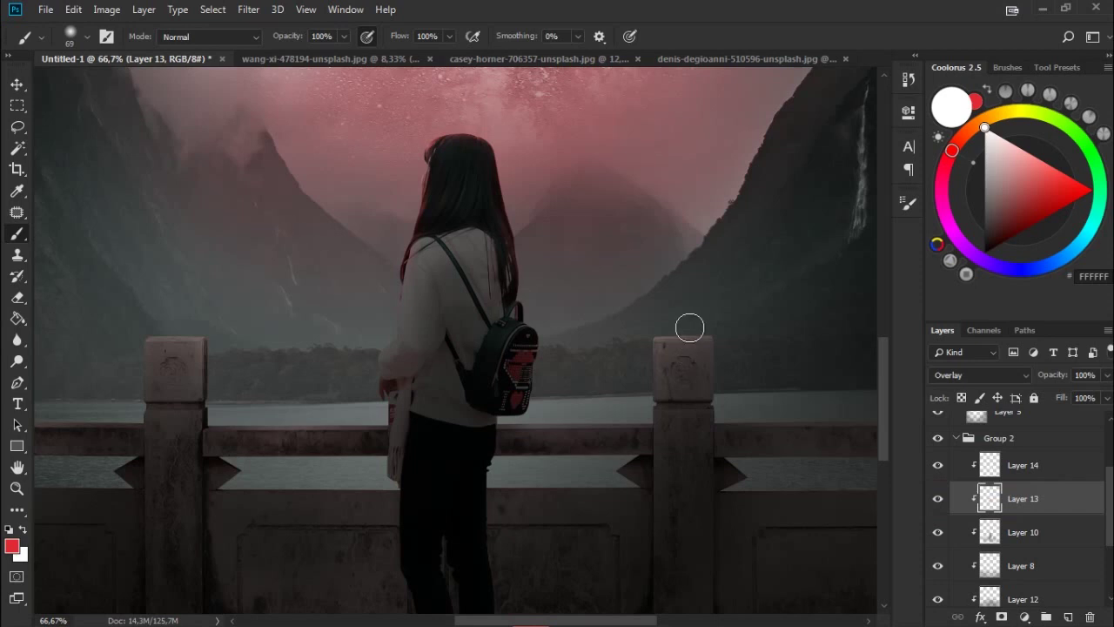
mouse_move(635, 355)
mouse_down()
mouse_move(653, 319)
mouse_move(643, 351)
mouse_up()
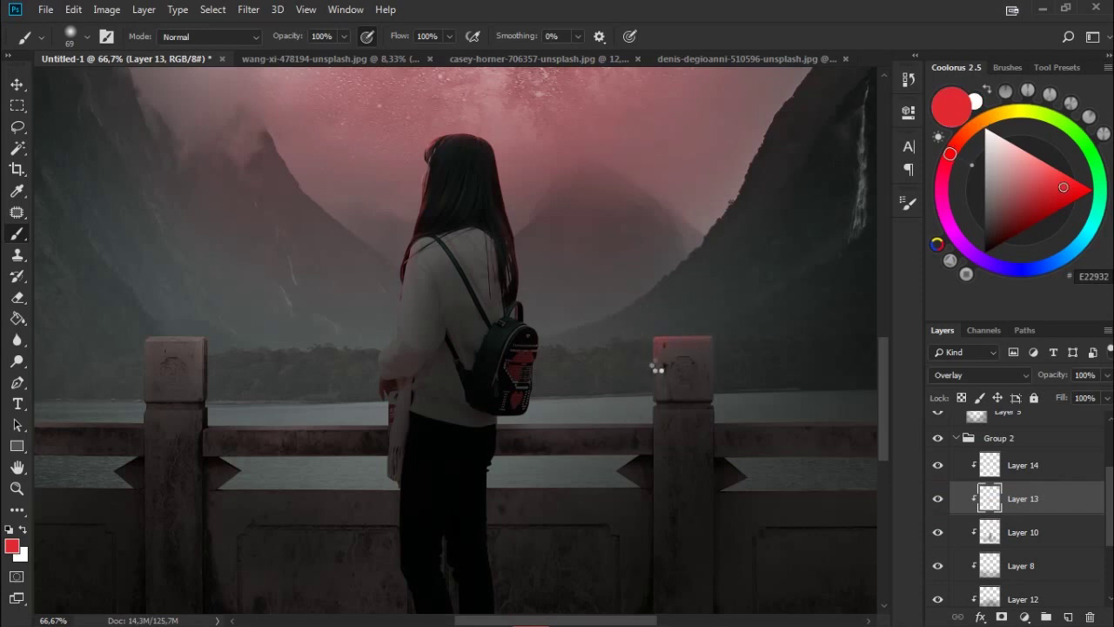
drag(644, 391, 671, 362)
drag(182, 325, 217, 349)
key(ctrl+minus)
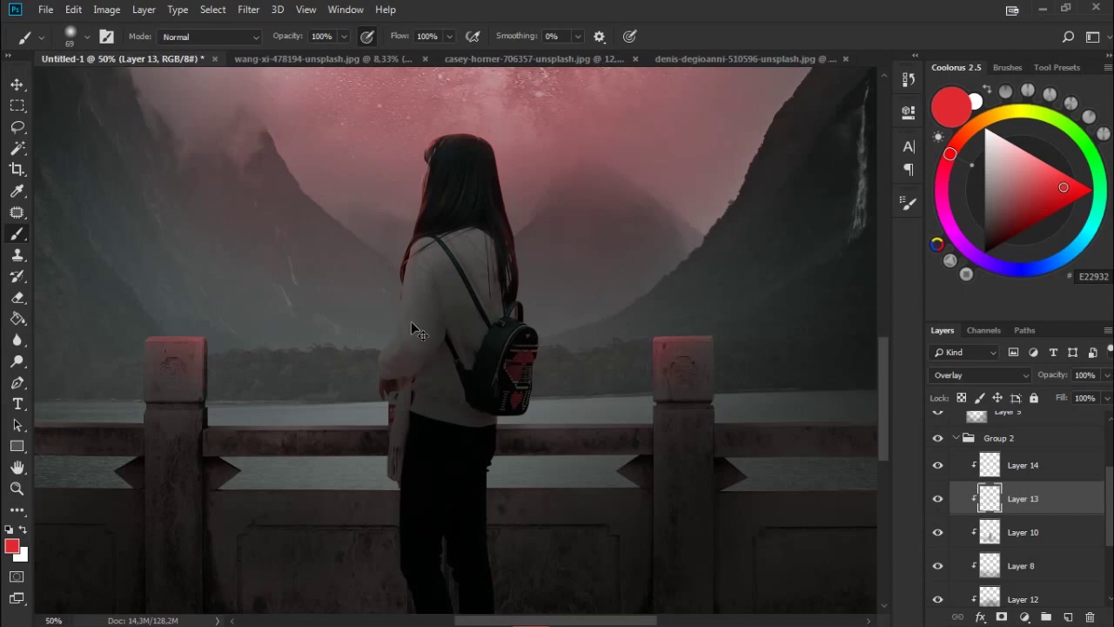
key(ctrl+0)
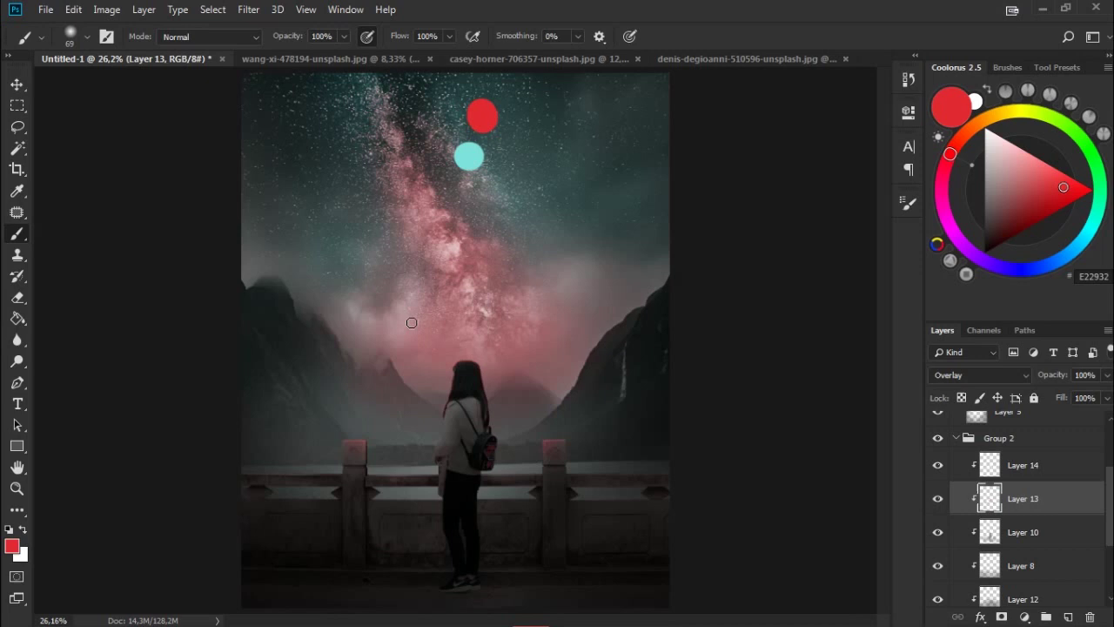
scroll(1102, 531, down, 2)
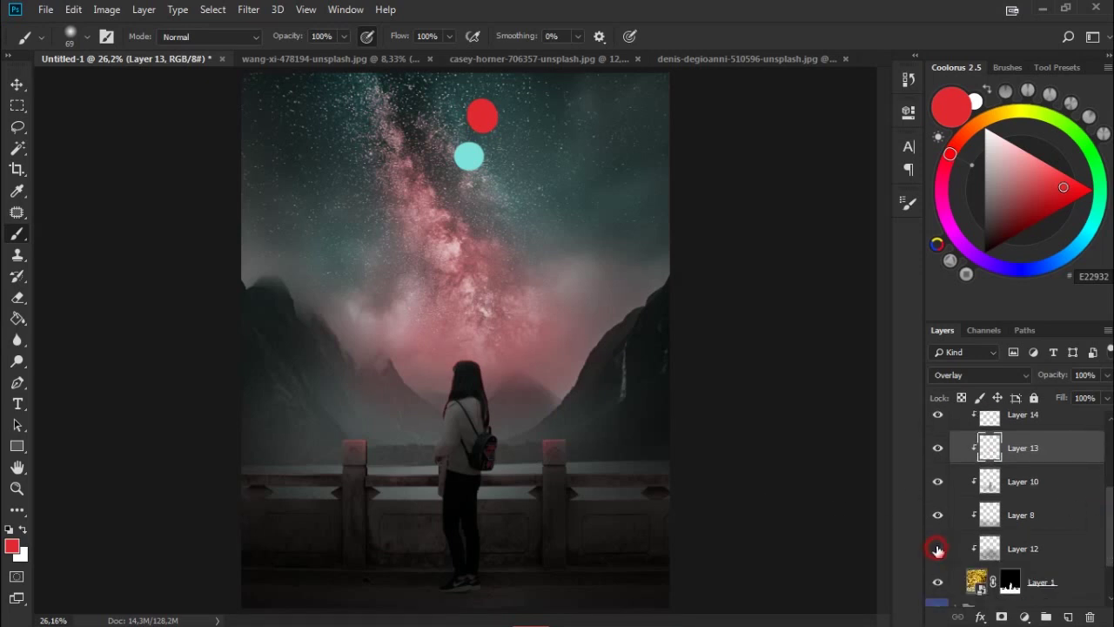
Toggle Layers 12 and 8 to compare their effects and select Layer 8.
click(938, 550)
click(938, 549)
click(937, 516)
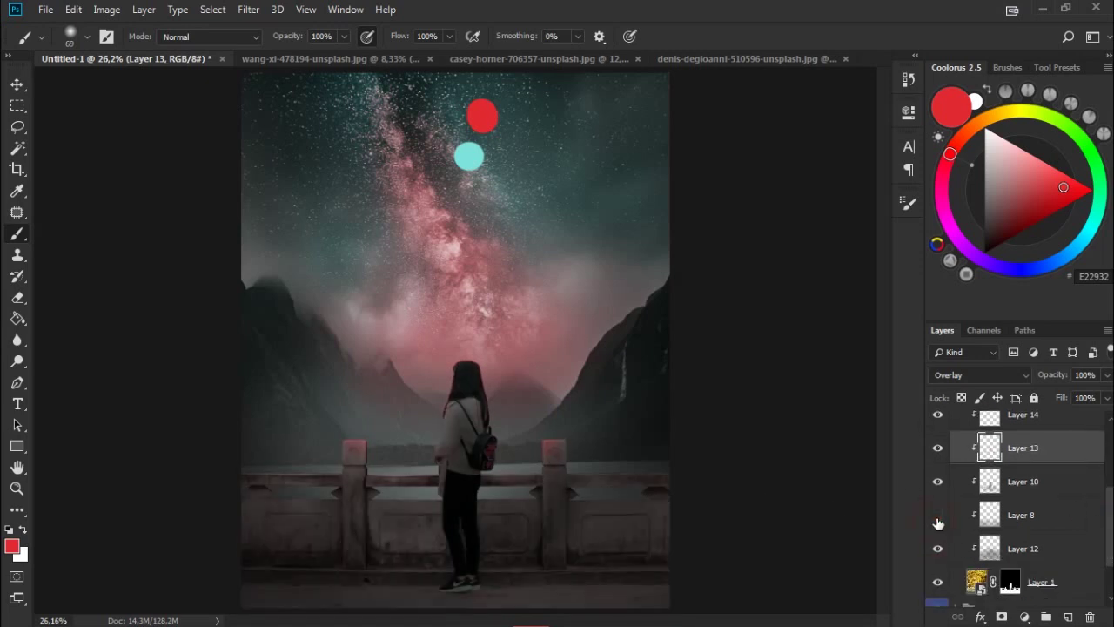
click(1021, 521)
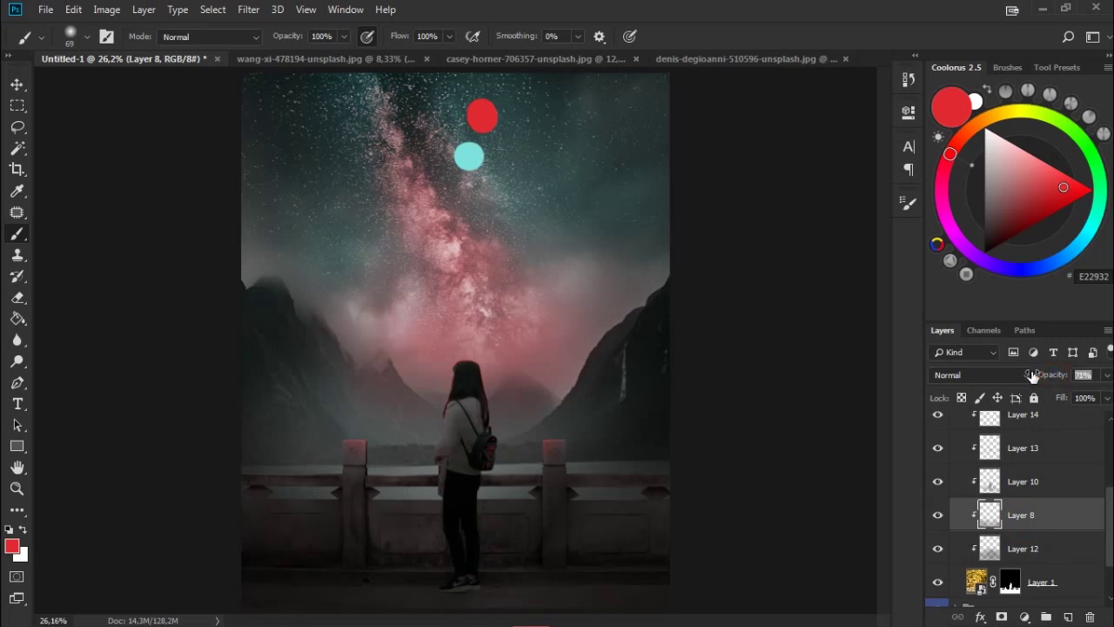
drag(1111, 484, 1111, 554)
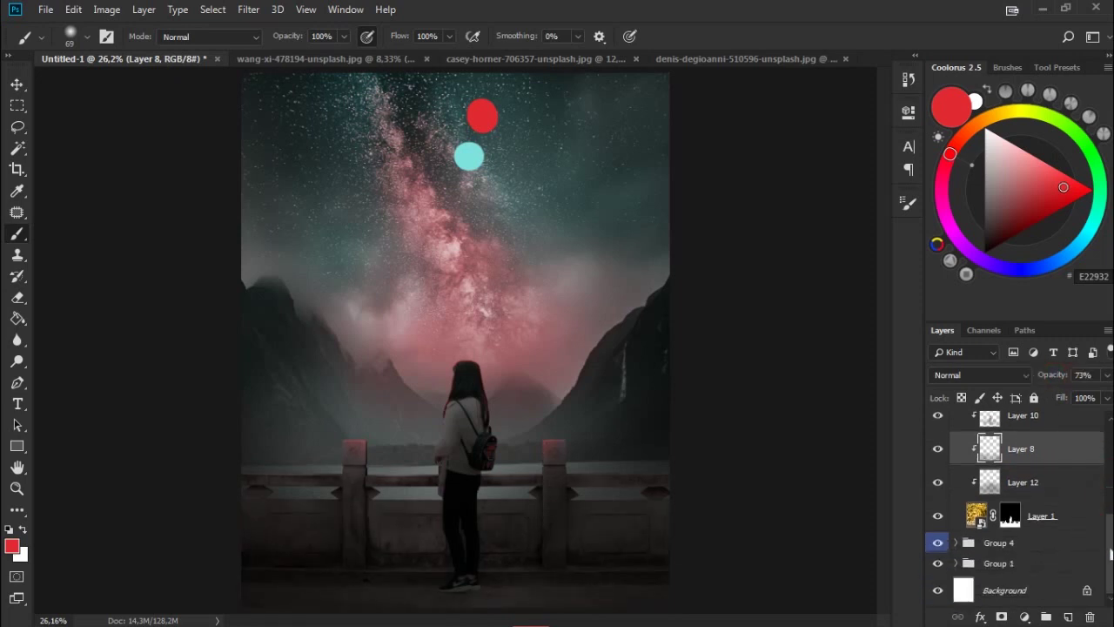
Lower the white haze Layer 11 in Group 4 to about 62% opacity, then collapse the group.
click(957, 542)
scroll(1055, 416, down, 3)
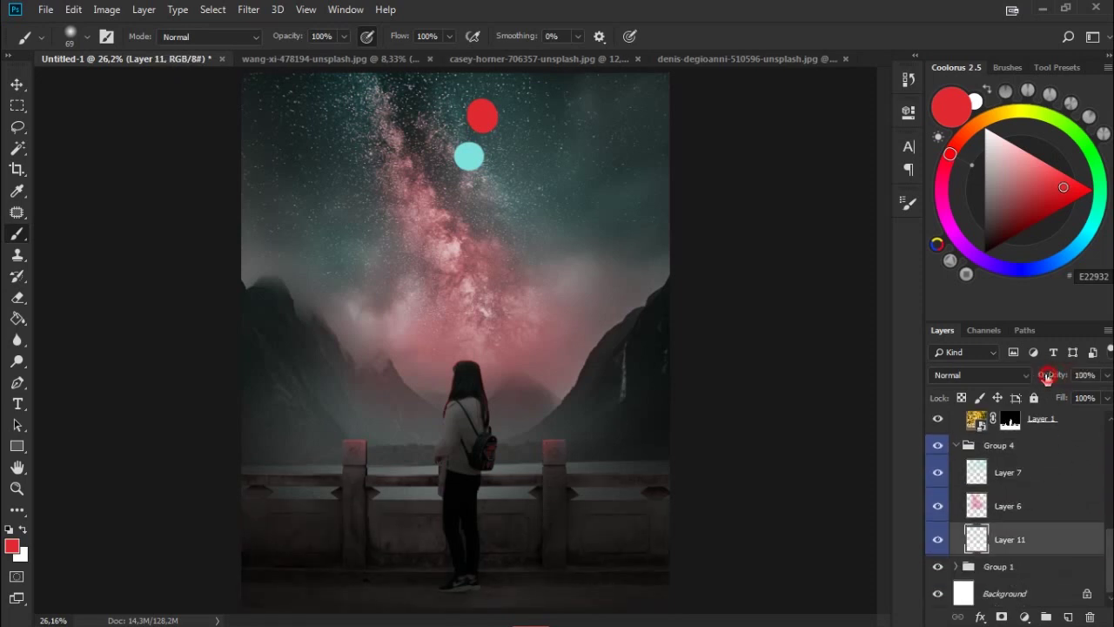
drag(1047, 374, 1005, 367)
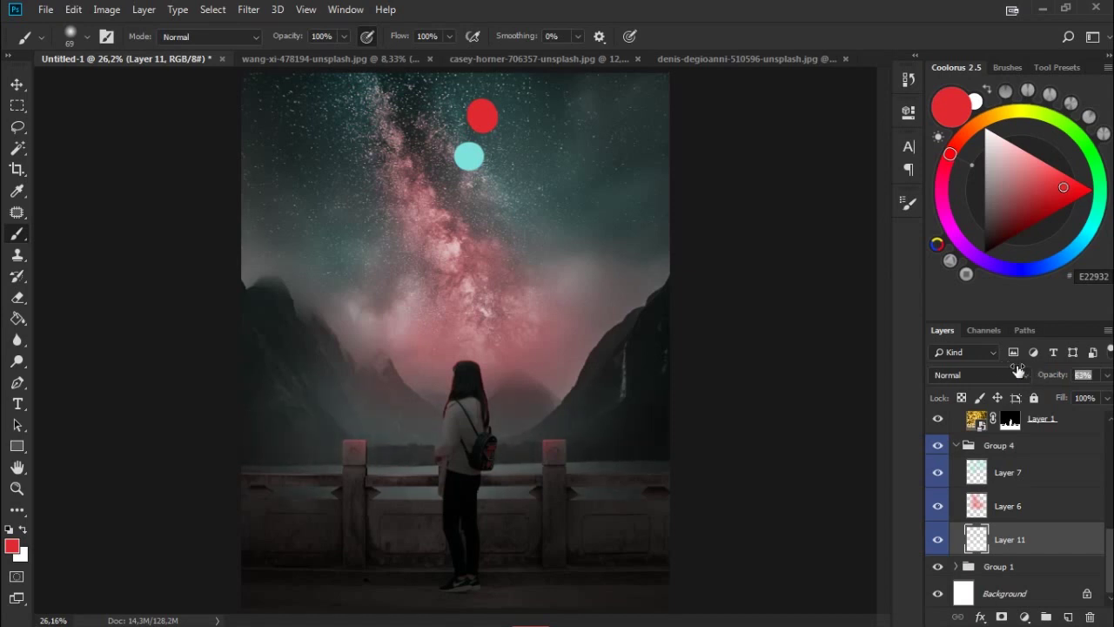
scroll(1055, 488, up, 3)
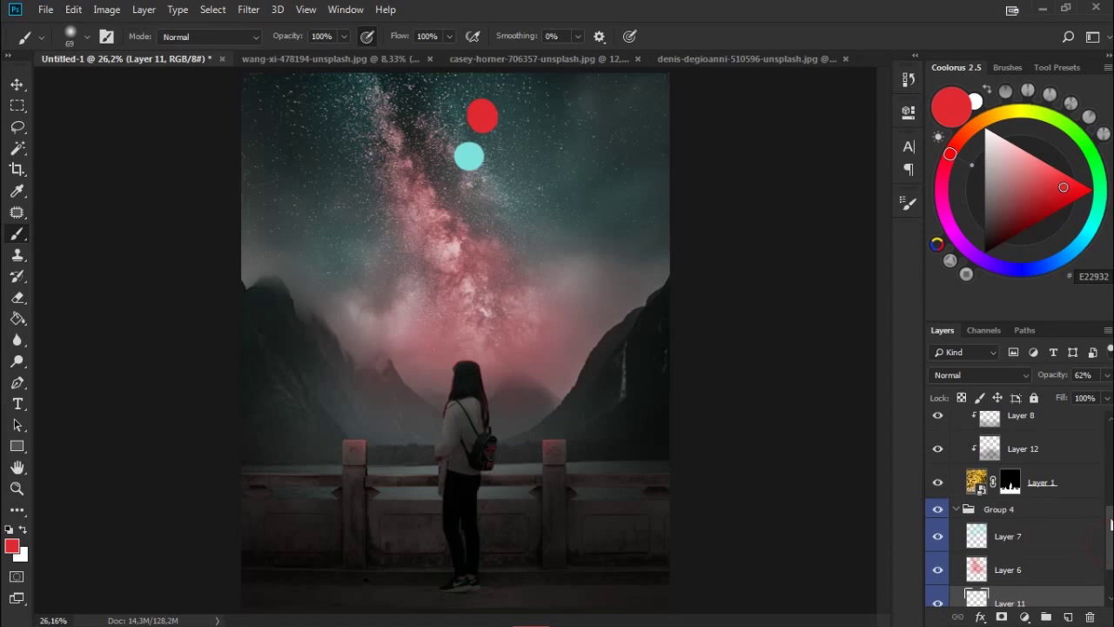
click(956, 530)
scroll(1018, 510, up, 2)
scroll(1019, 509, up, 1)
scroll(1019, 509, up, 2)
click(1080, 499)
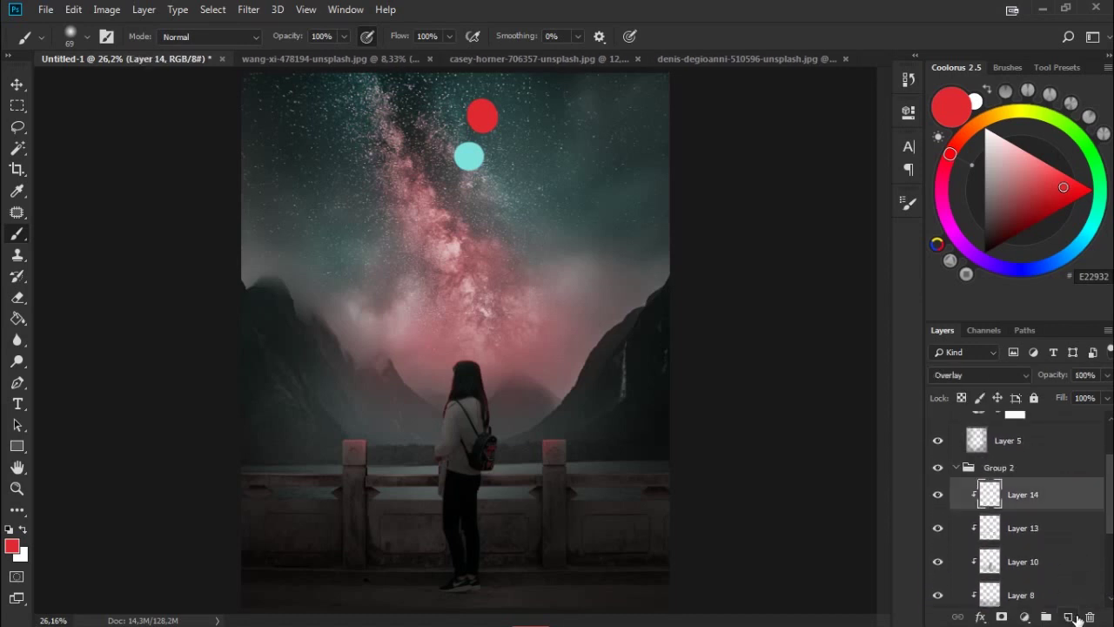
Add Layer 15 clipped to the layers below and paint red over the girl with a 464 px brush.
key(ctrl+shift+alt+n)
right_click(1067, 494)
click(891, 294)
right_click(567, 355)
drag(707, 384, 734, 391)
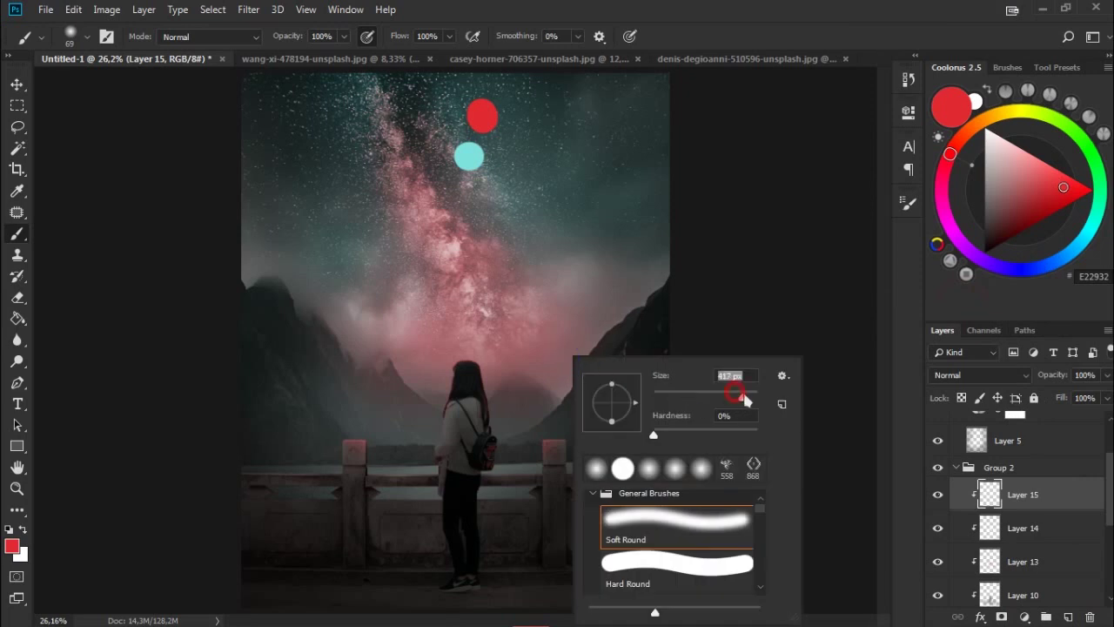
click(465, 336)
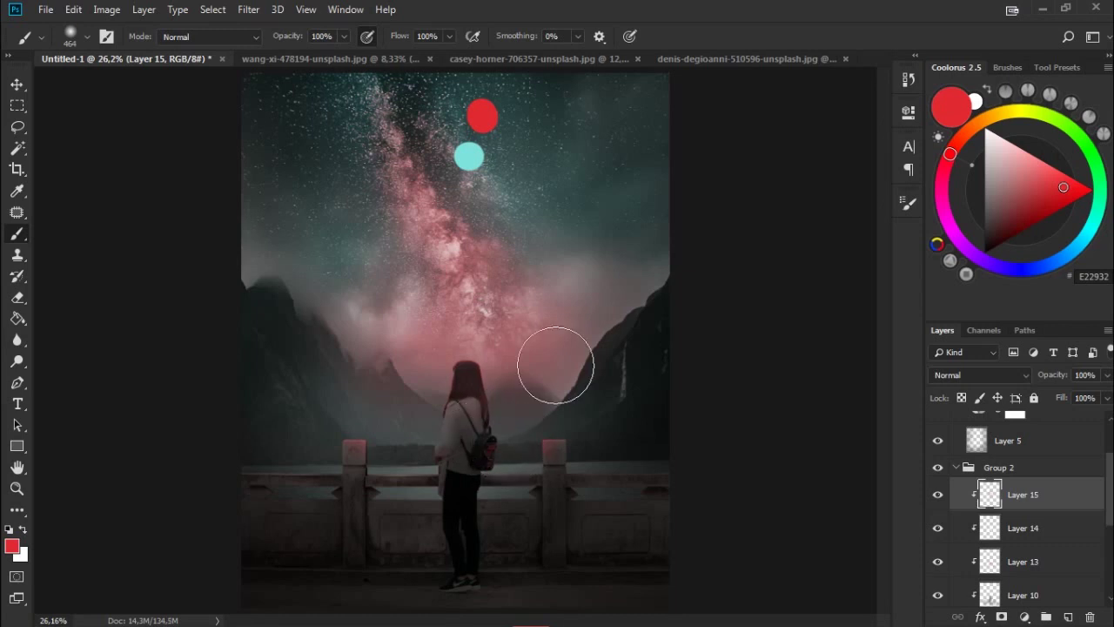
drag(520, 464, 474, 453)
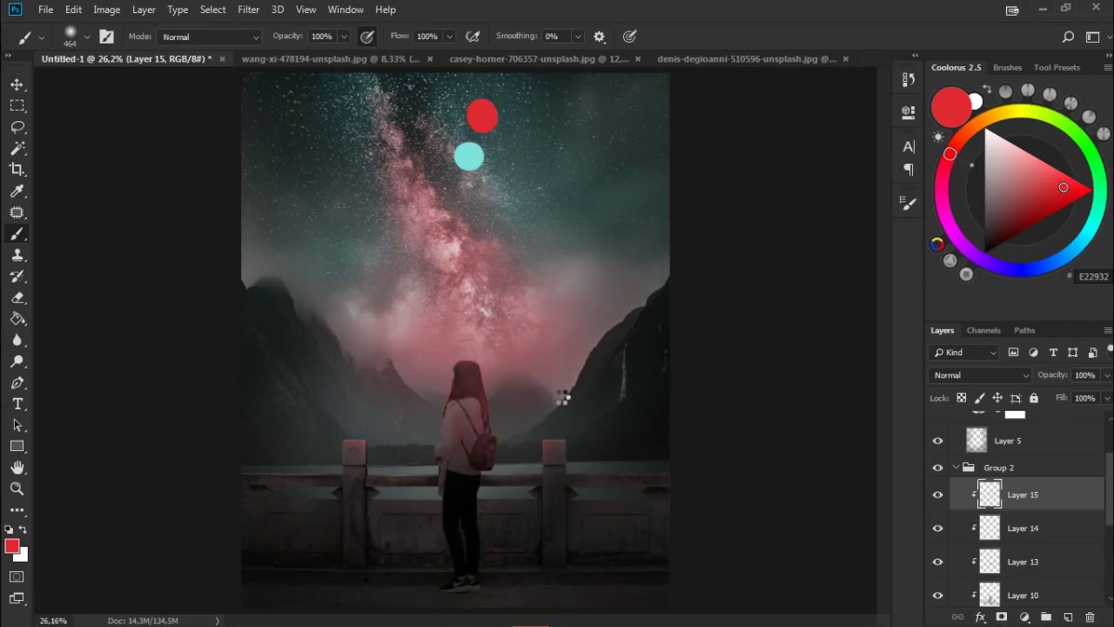
Paint pink E85862 around the girl's head and set Layer 15 to Screen at 41% opacity.
click(962, 374)
click(908, 336)
drag(1056, 187, 1045, 173)
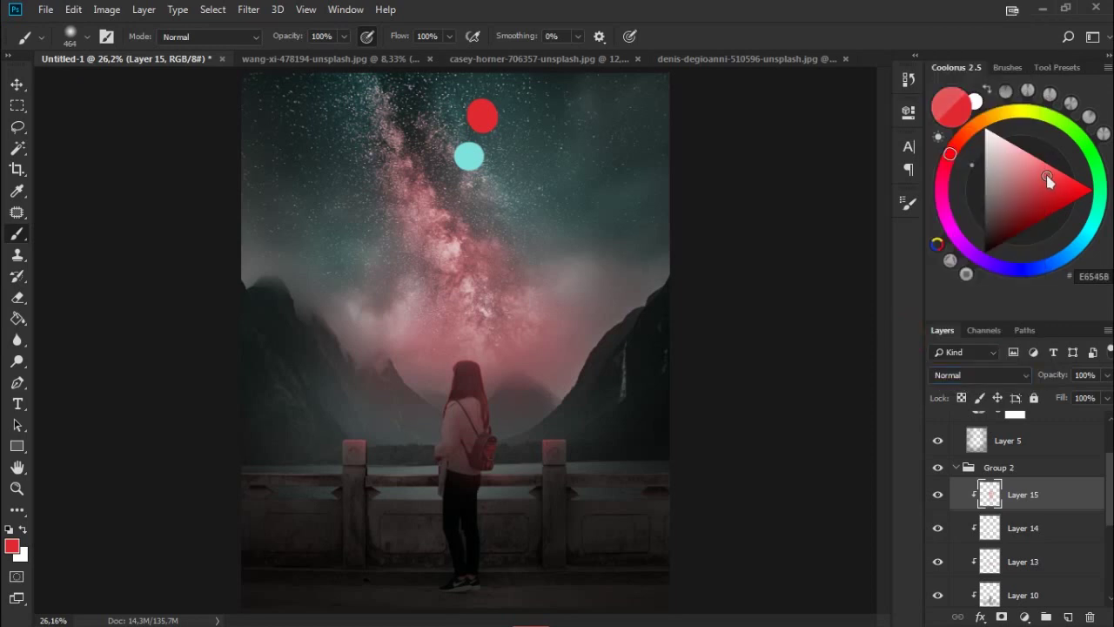
drag(485, 329, 552, 385)
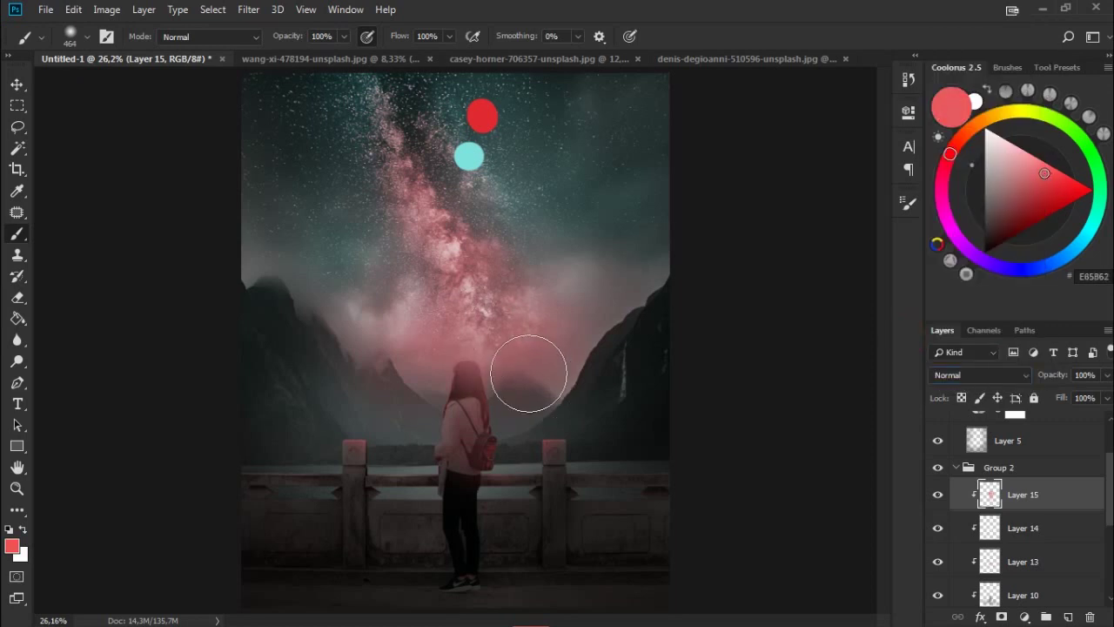
click(966, 374)
click(966, 186)
click(967, 375)
click(964, 119)
drag(1046, 376, 1016, 372)
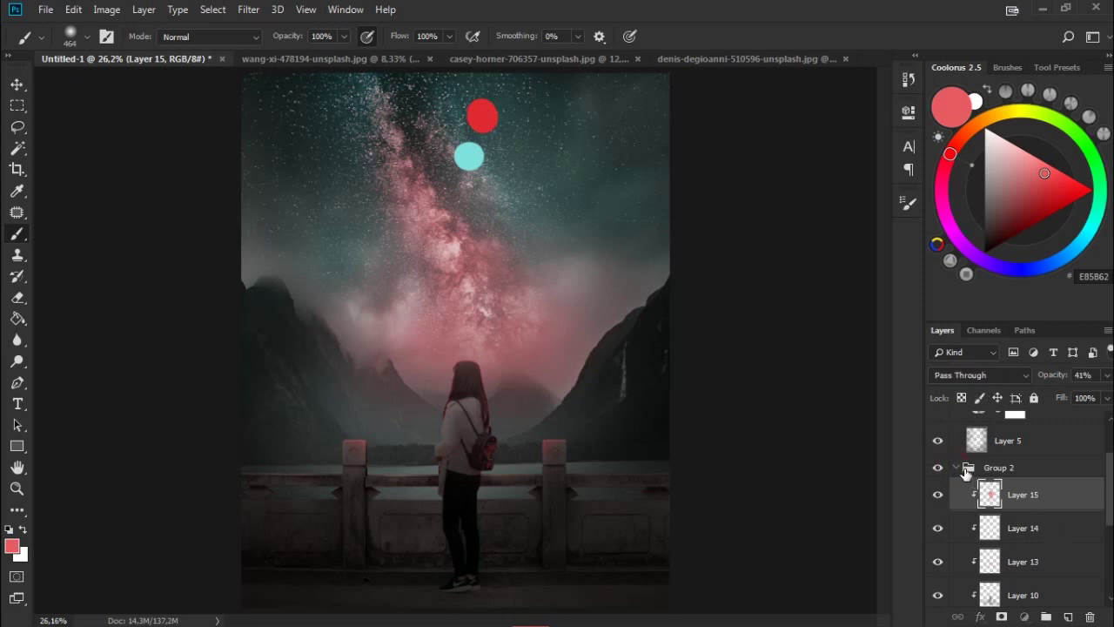
click(959, 468)
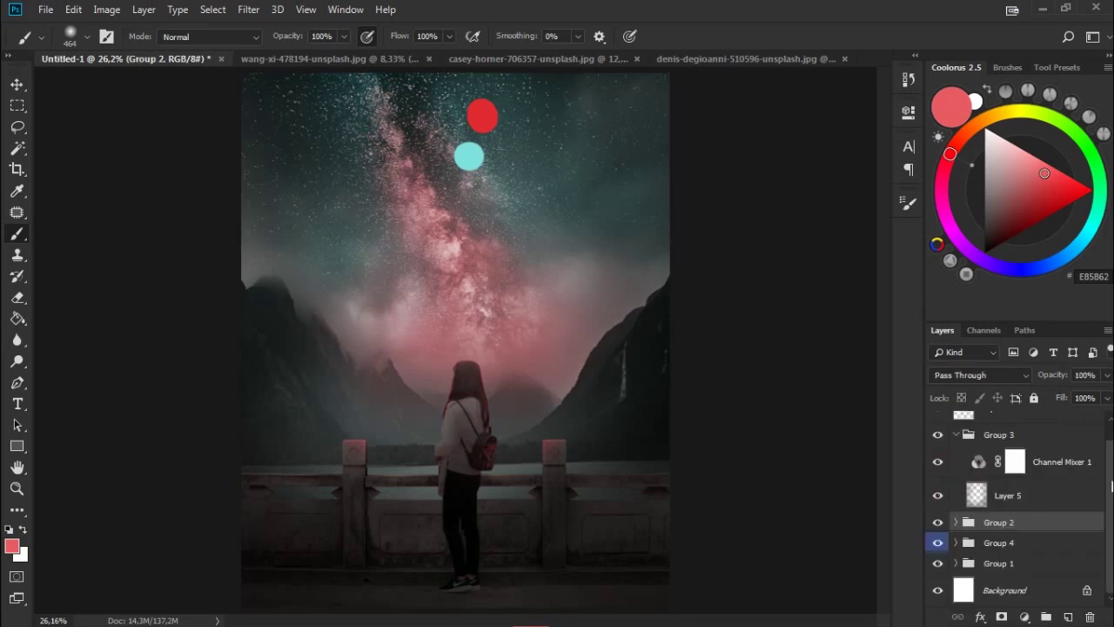
Create a blue-labelled Group 5 holding Layer 16 in Overlay mode, with white as paint colour.
click(1047, 617)
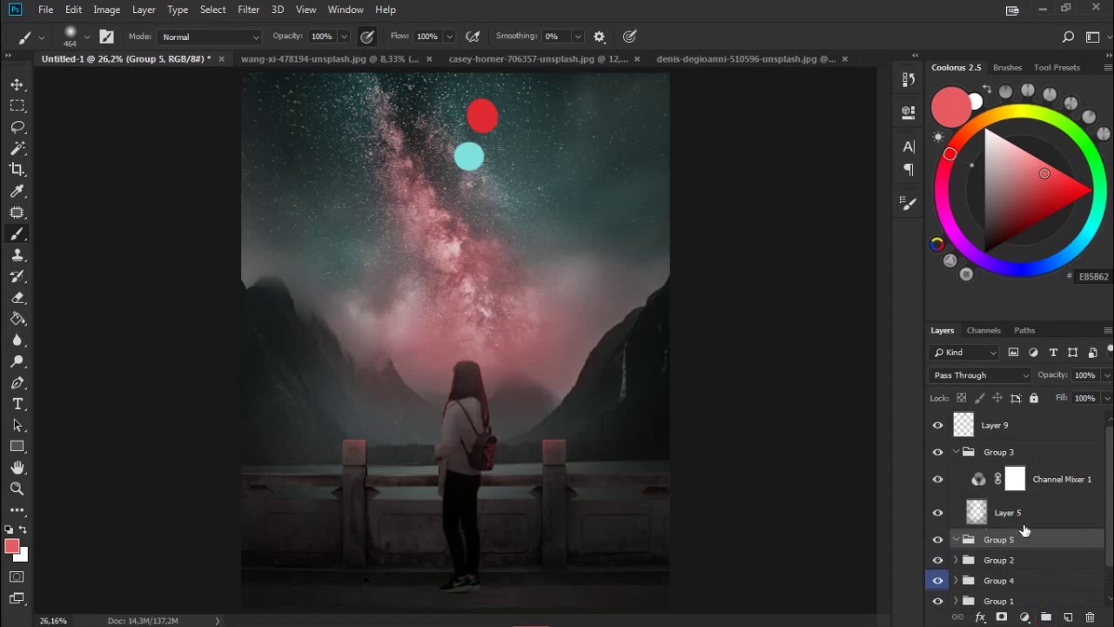
click(1068, 617)
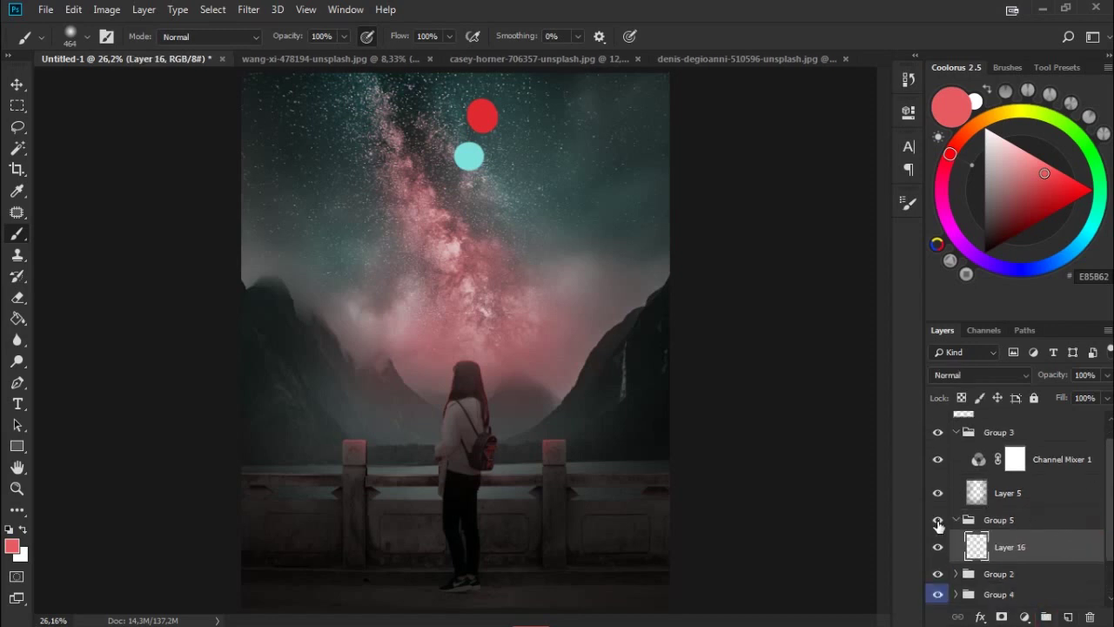
right_click(938, 522)
click(988, 482)
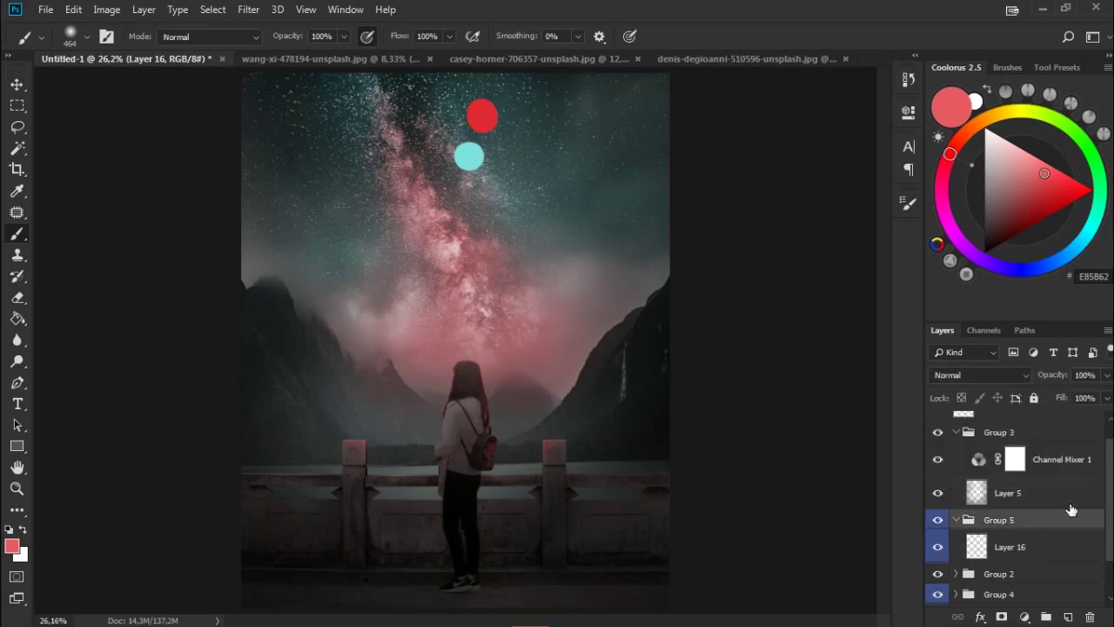
click(1010, 546)
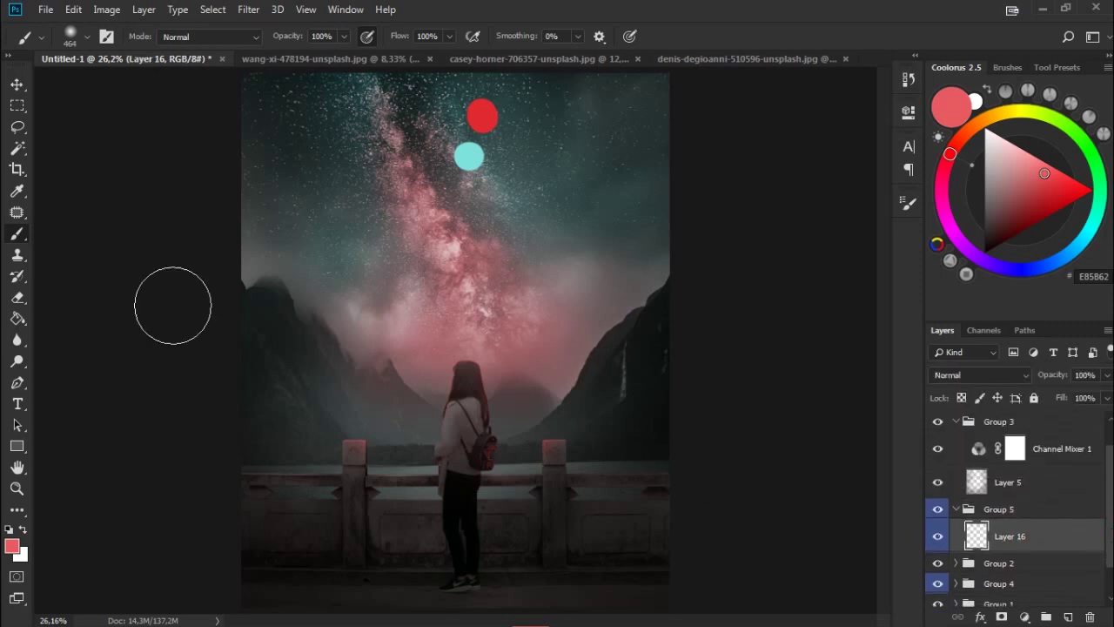
click(9, 529)
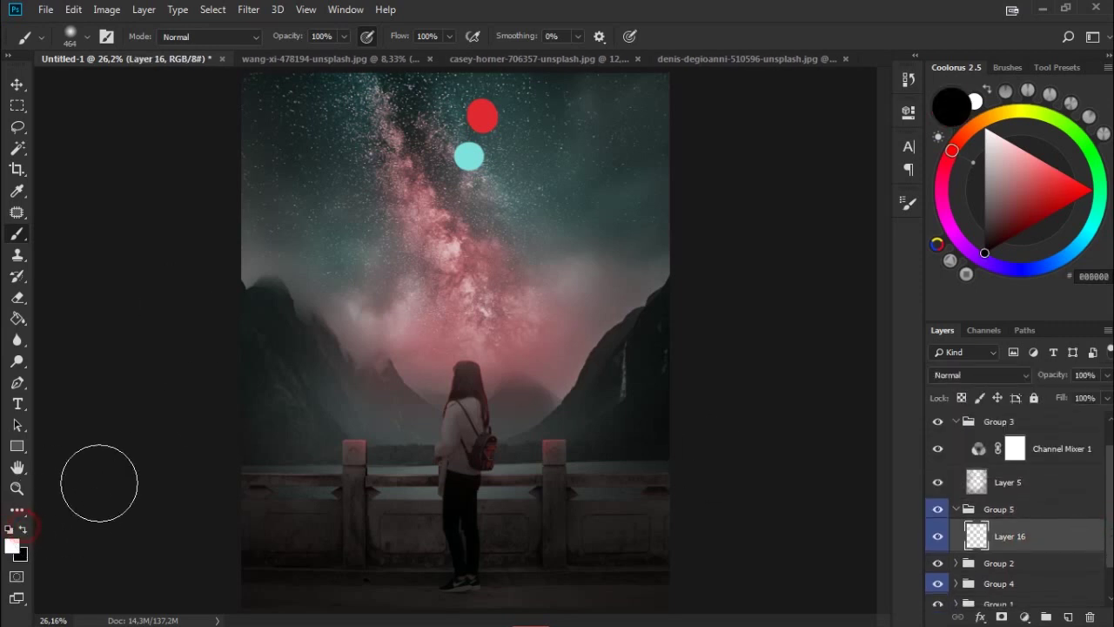
key(x)
click(939, 375)
click(954, 189)
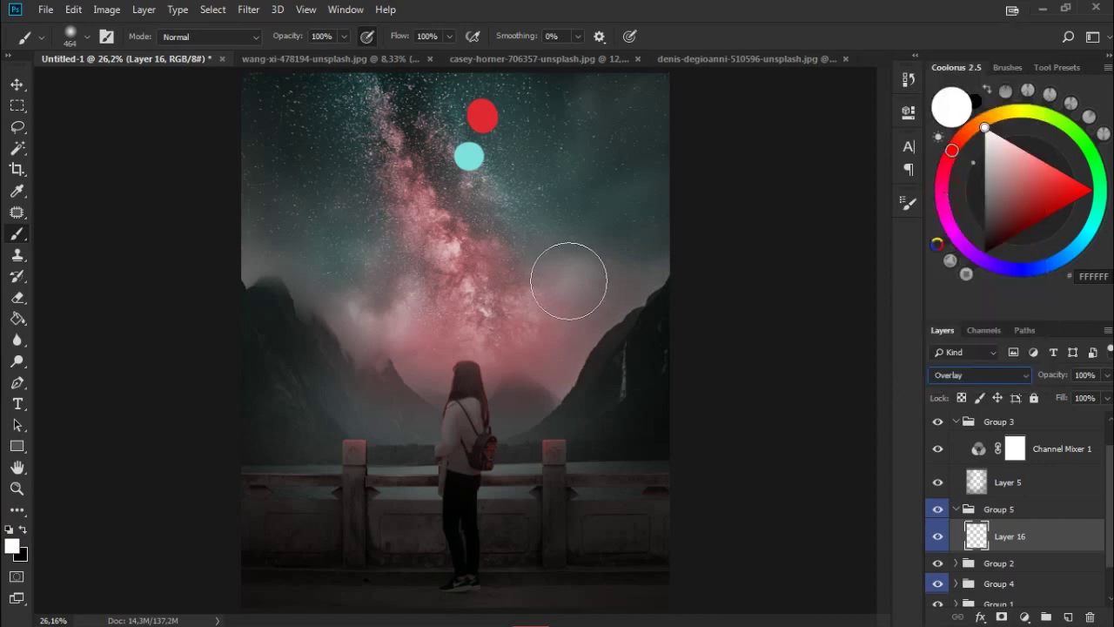
Hide the guide-circle layer and brighten the galaxy core with soft white strokes, up to a 183 px brush.
scroll(942, 433, up, 1)
click(938, 429)
right_click(696, 282)
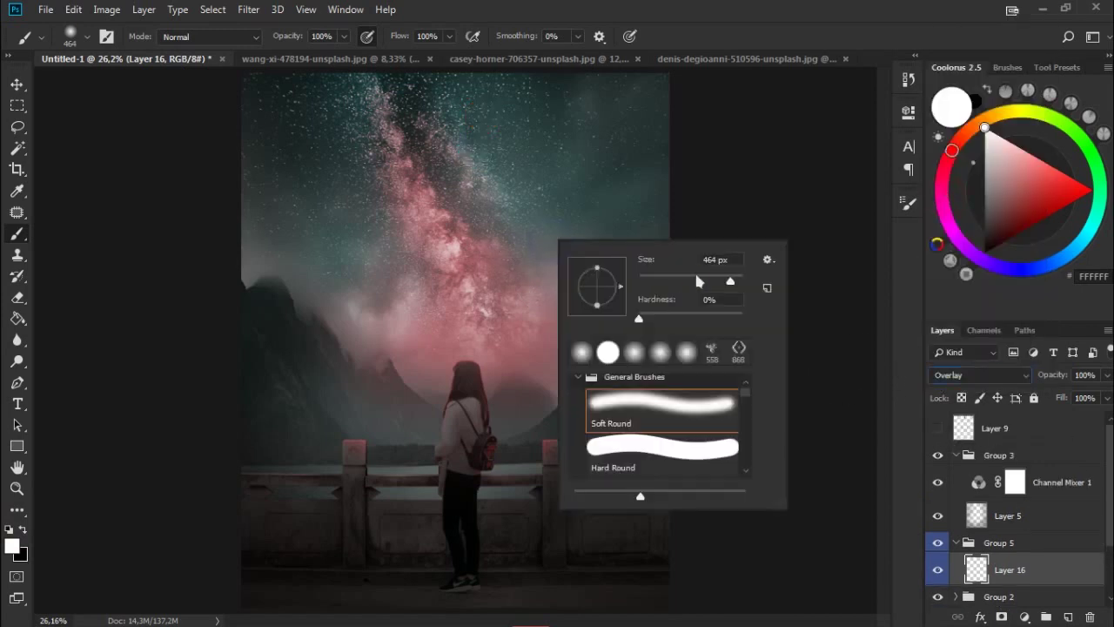
drag(651, 267, 667, 266)
key(Return)
mouse_move(447, 249)
mouse_down()
mouse_move(448, 261)
mouse_move(432, 240)
mouse_up()
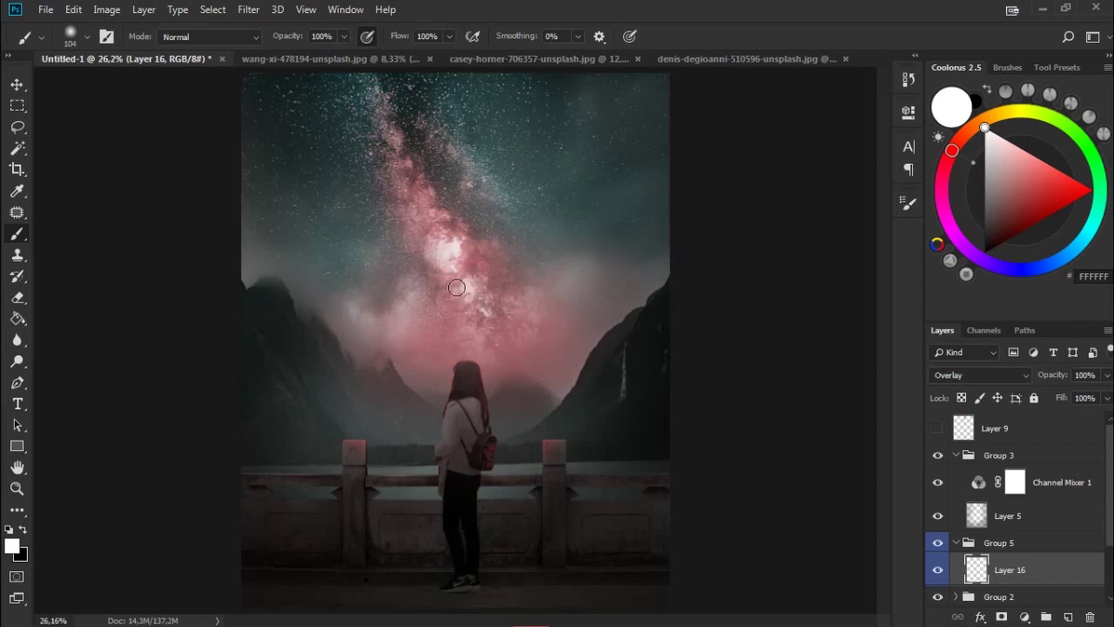
mouse_move(492, 307)
mouse_down()
mouse_move(462, 294)
mouse_move(469, 315)
mouse_up()
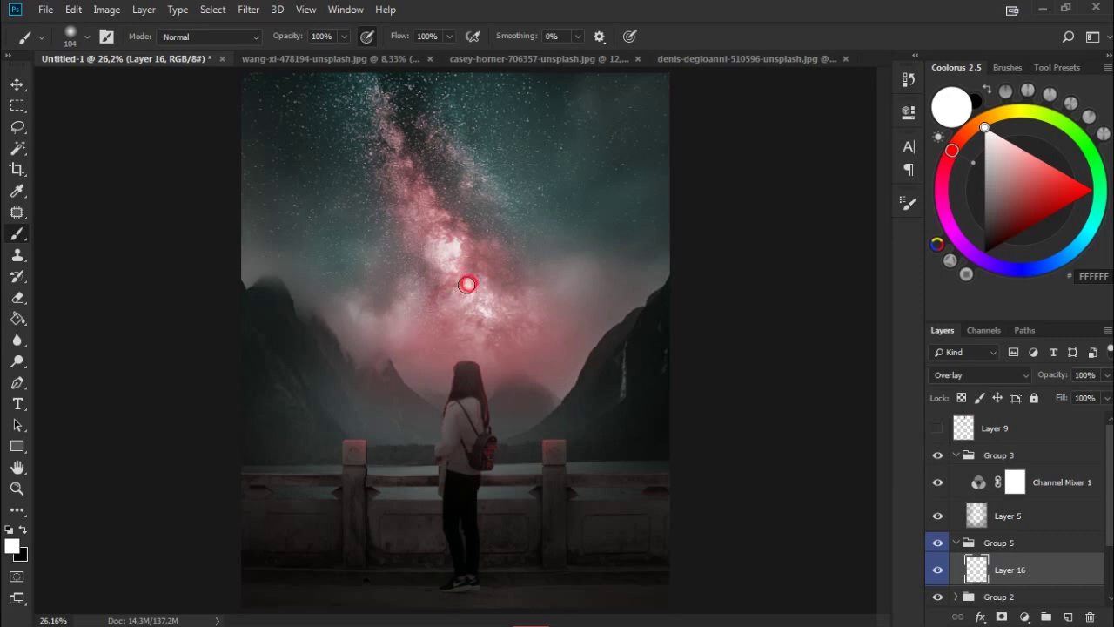
drag(472, 279, 502, 290)
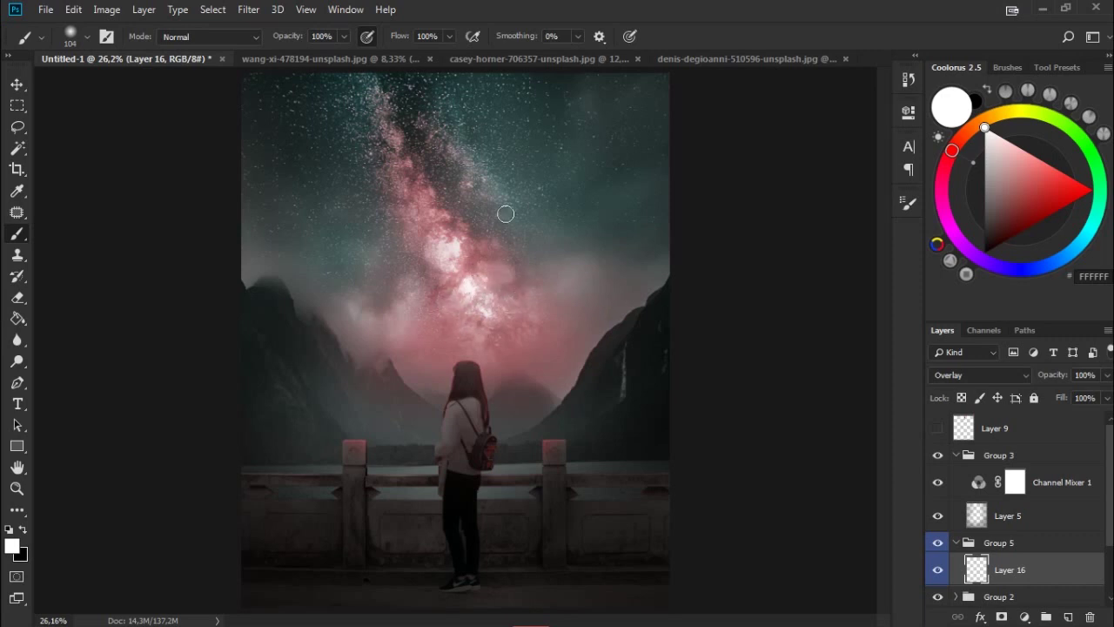
right_click(473, 293)
drag(639, 311, 676, 316)
key(Return)
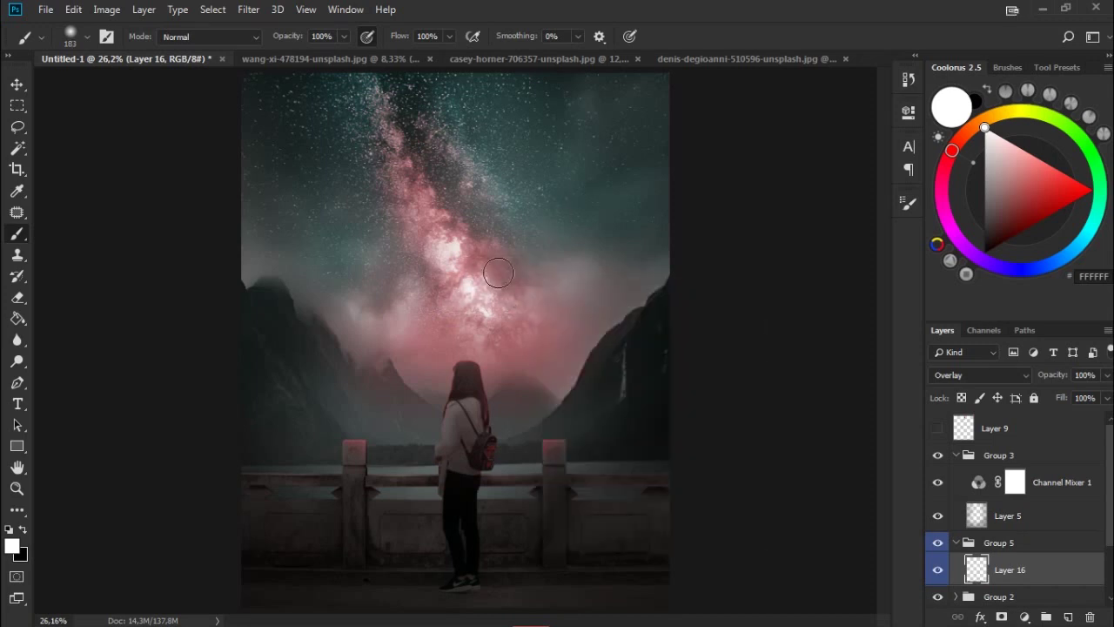
drag(447, 249, 417, 253)
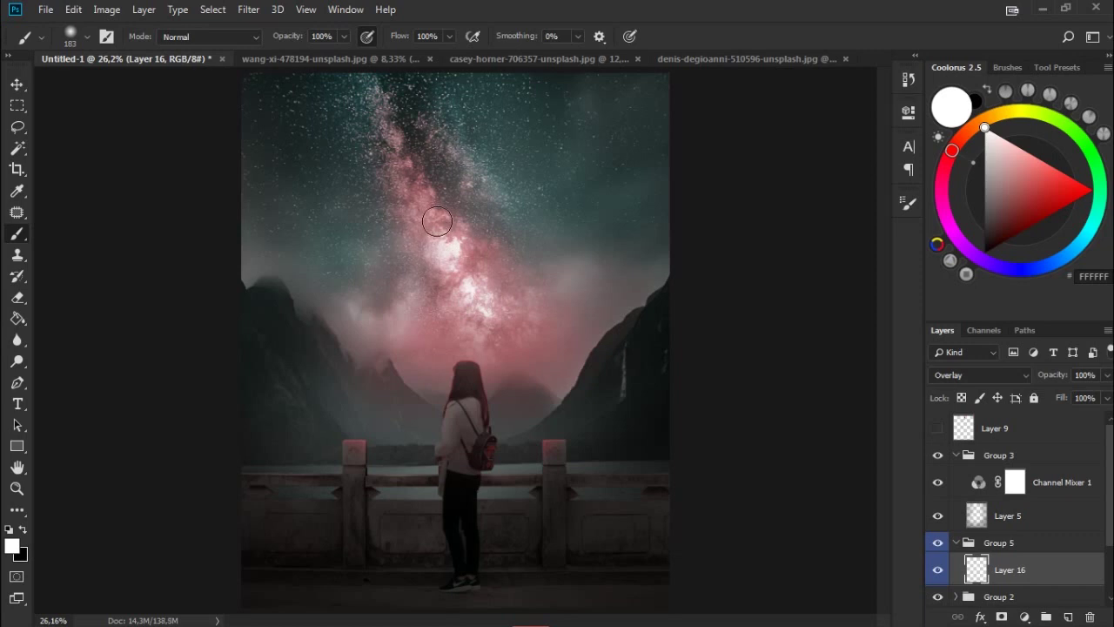
click(1068, 616)
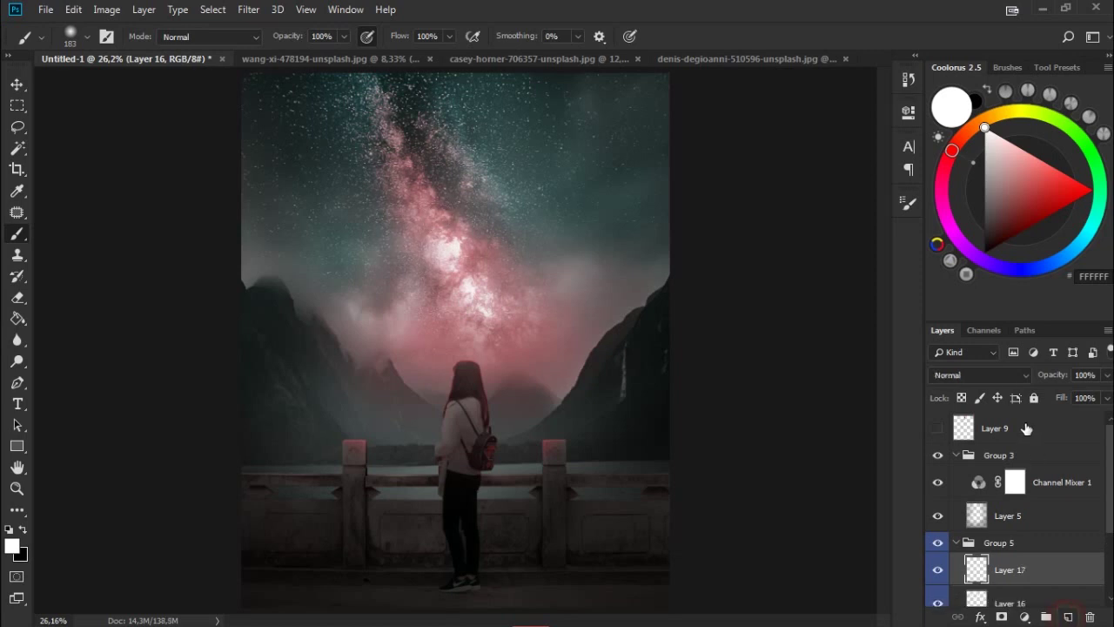
Set the new layer to Overlay and sample pink from the galaxy glow, using a 273 px brush.
click(980, 374)
click(972, 197)
key(x)
alt+click(478, 254)
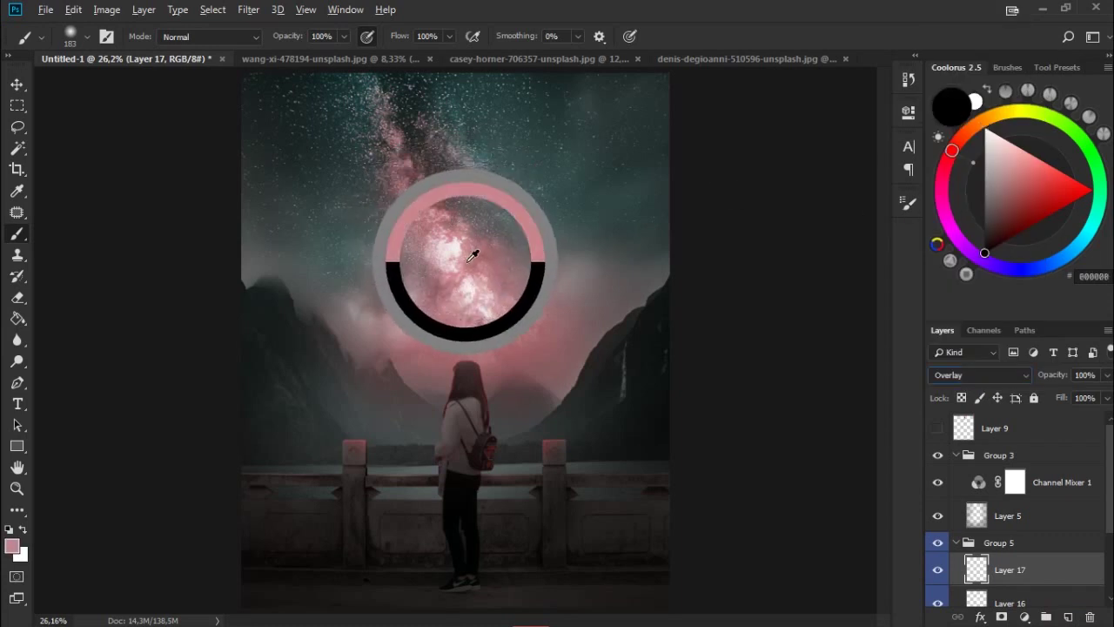
right_click(469, 212)
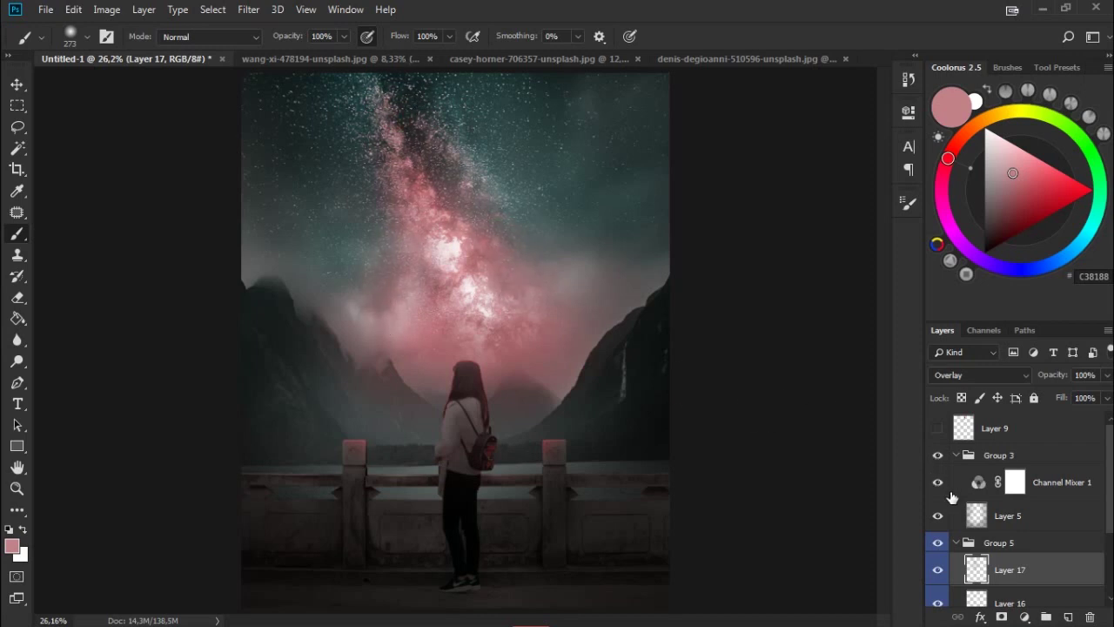
Sample dark teal #324645 from the sky and enlarge the brush past 384 px for the upper corners.
alt+click(571, 163)
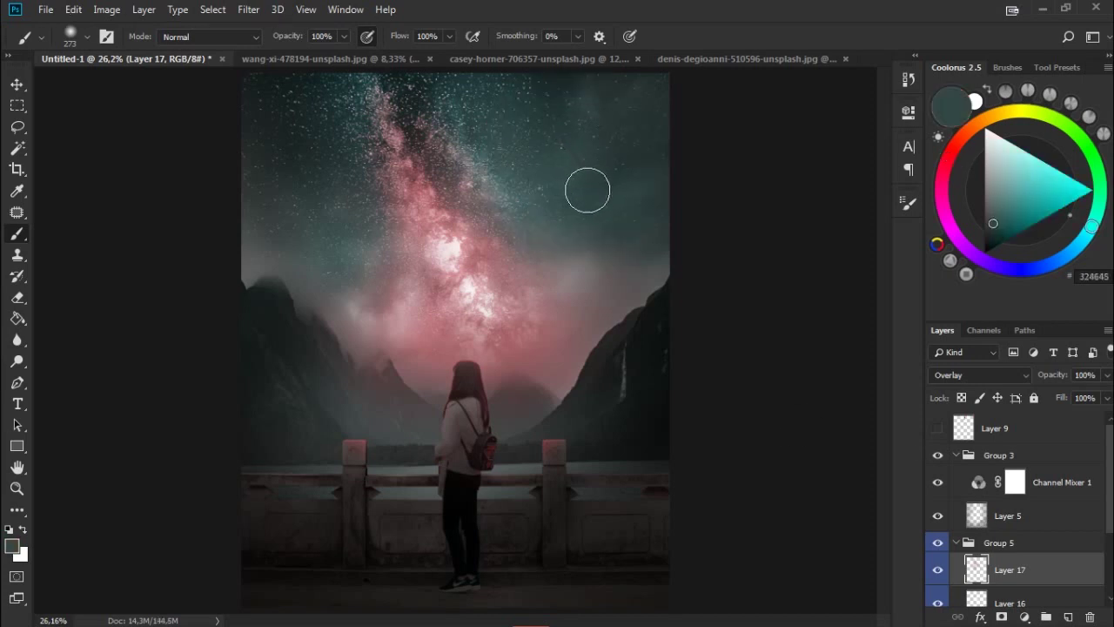
right_click(609, 186)
drag(716, 219, 775, 224)
click(714, 131)
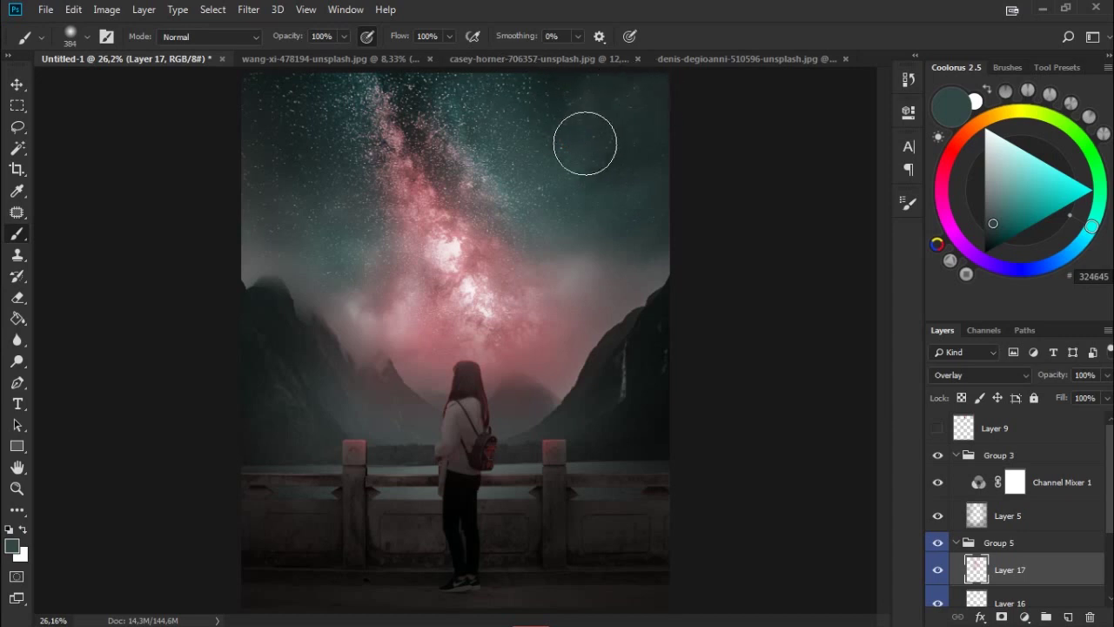
right_click(567, 258)
drag(740, 297, 750, 298)
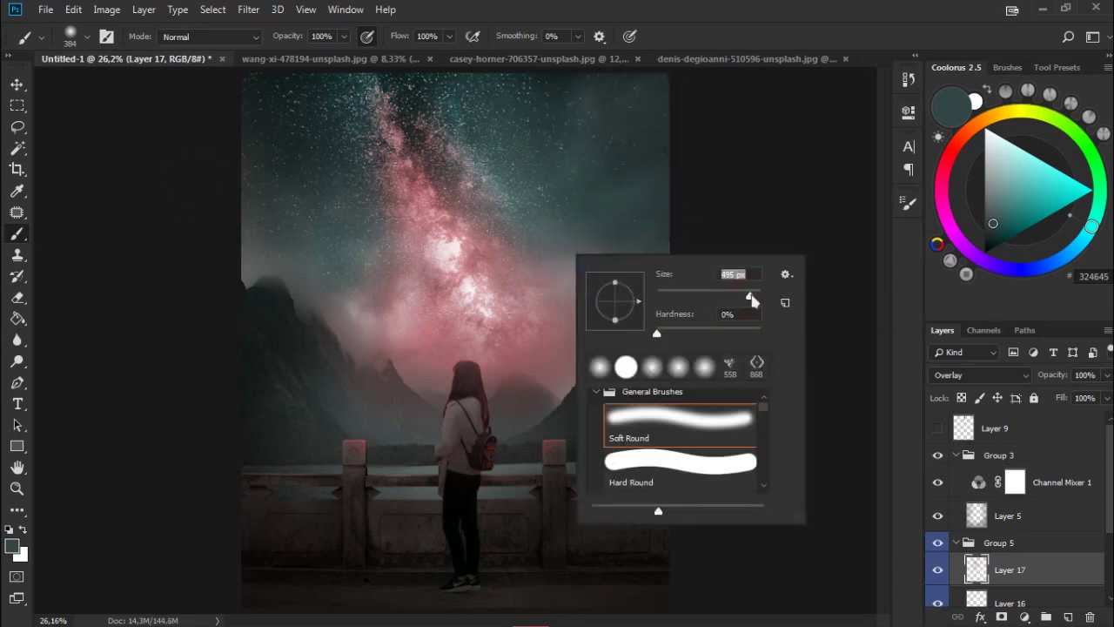
click(714, 113)
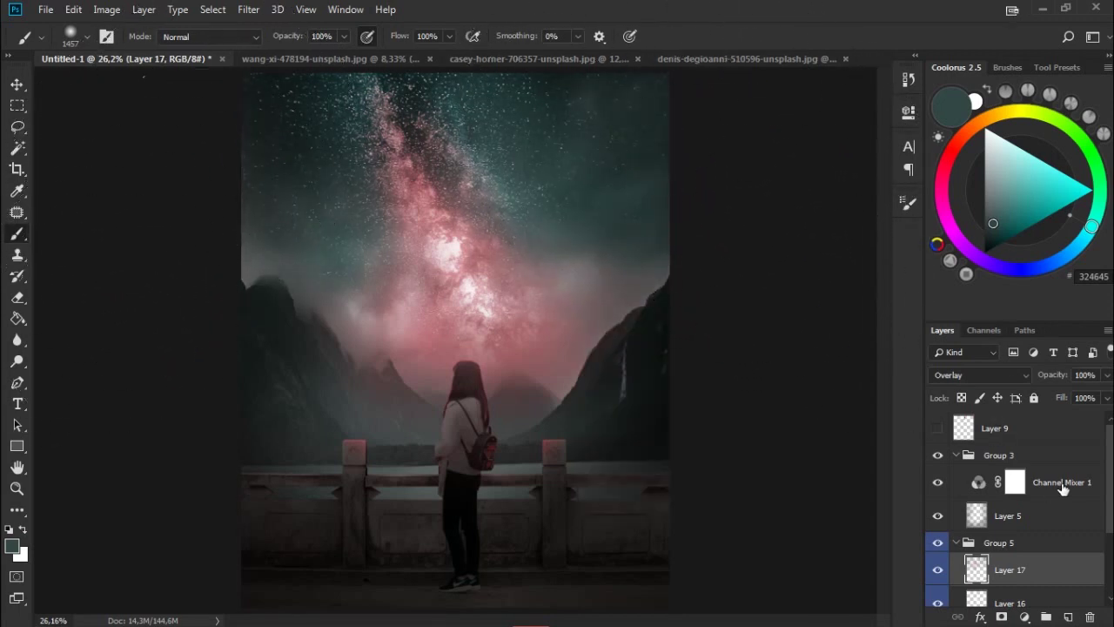
scroll(1014, 510, down, 2)
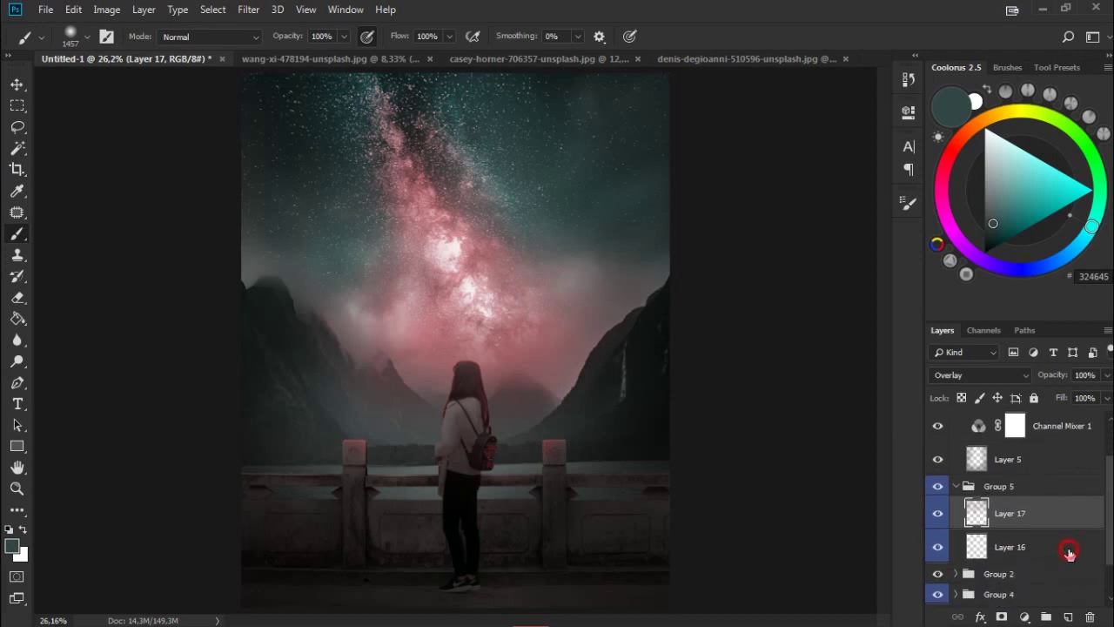
Select Layer 16, switch the paint colour to white and set a 75 px brush.
click(1010, 547)
click(938, 547)
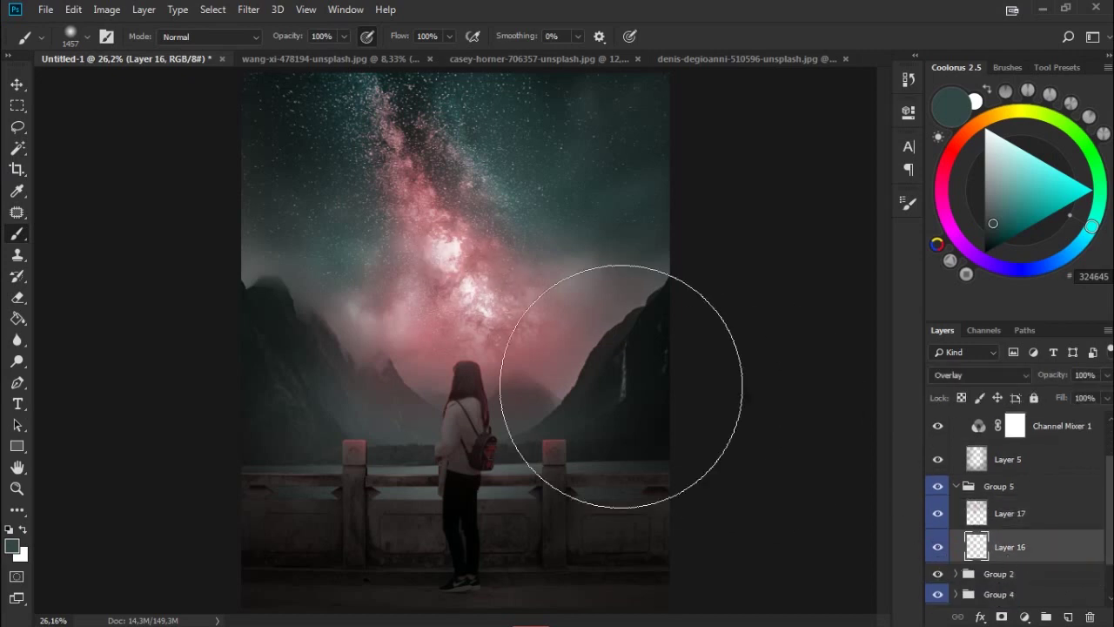
key(x)
right_click(643, 334)
drag(733, 395, 729, 396)
click(896, 376)
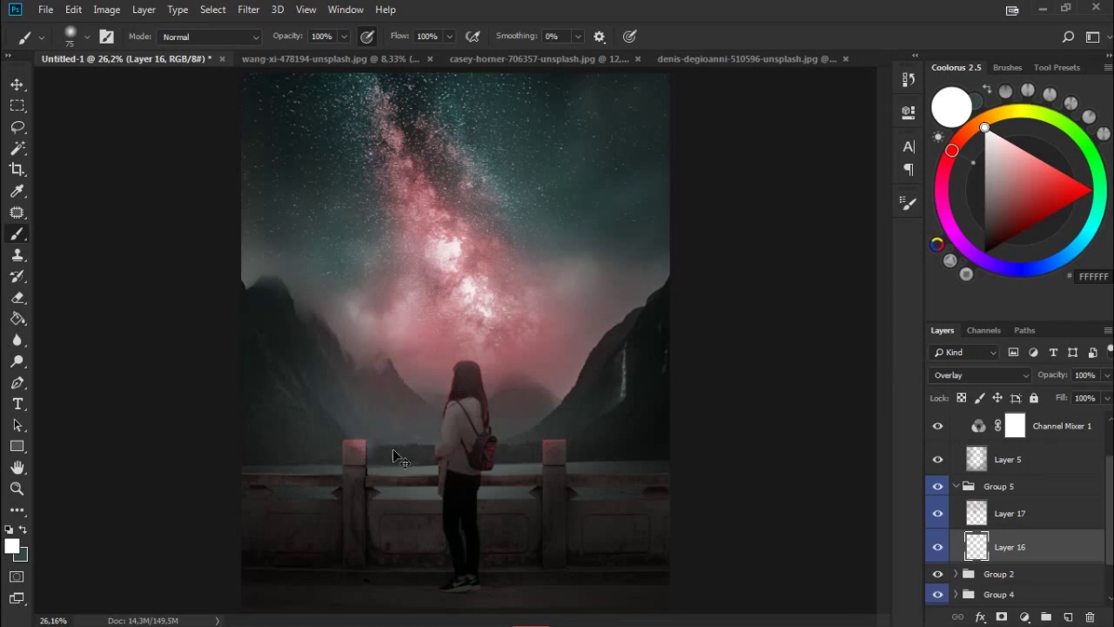
Paint white glow on the mountains on both sides of the girl with a 511 px brush, redoing the left stroke.
right_click(410, 398)
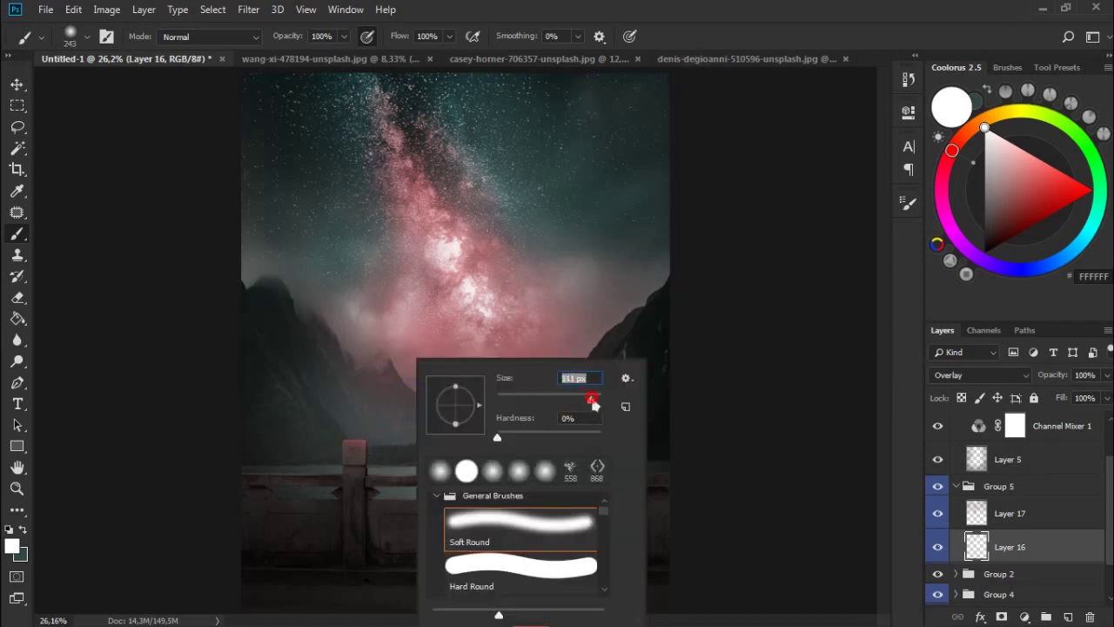
key(Return)
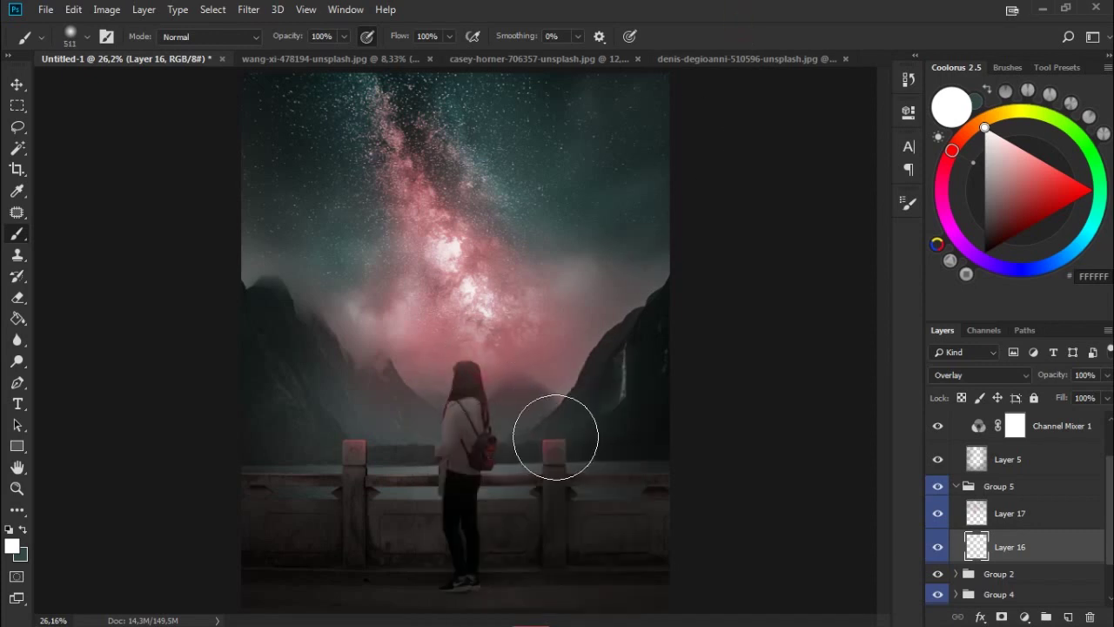
mouse_move(478, 399)
mouse_down()
mouse_move(517, 367)
mouse_move(322, 362)
mouse_up()
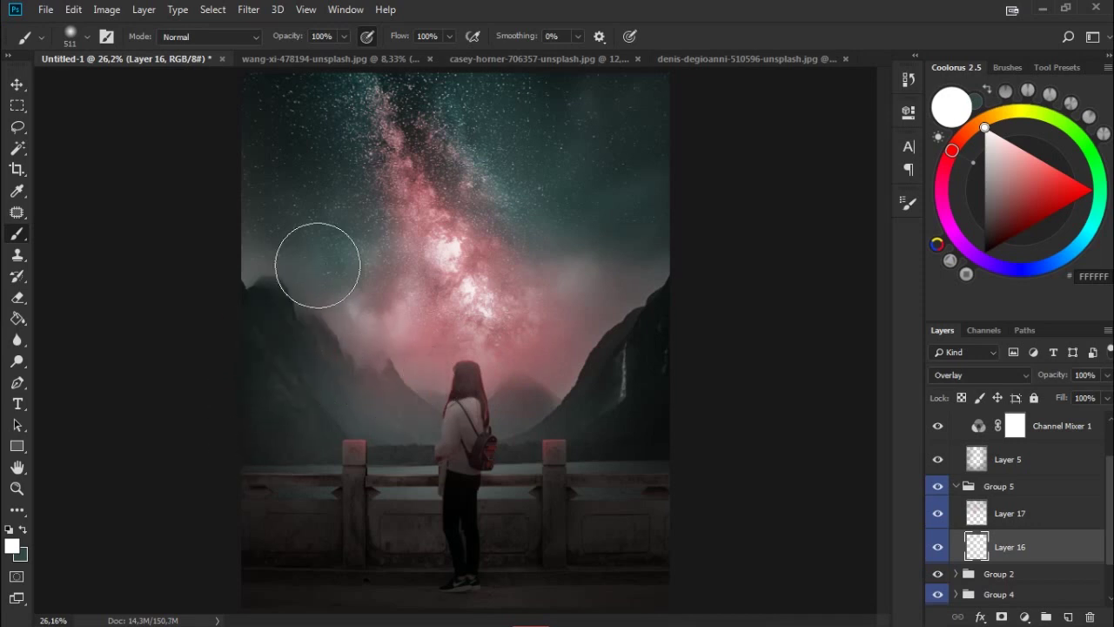
key(ctrl+z)
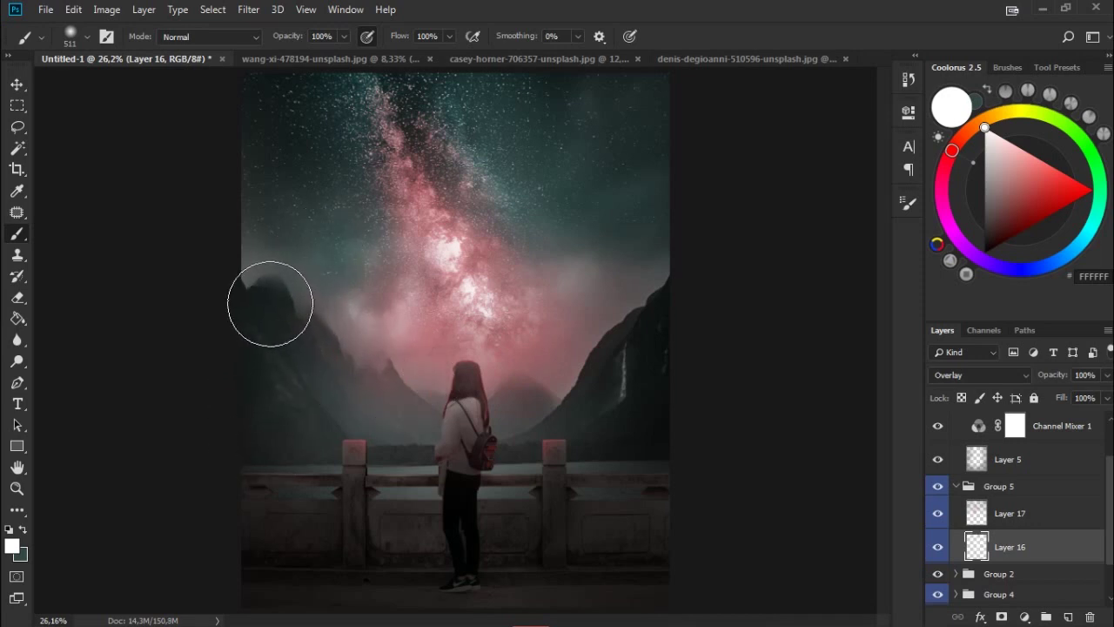
drag(221, 455, 332, 275)
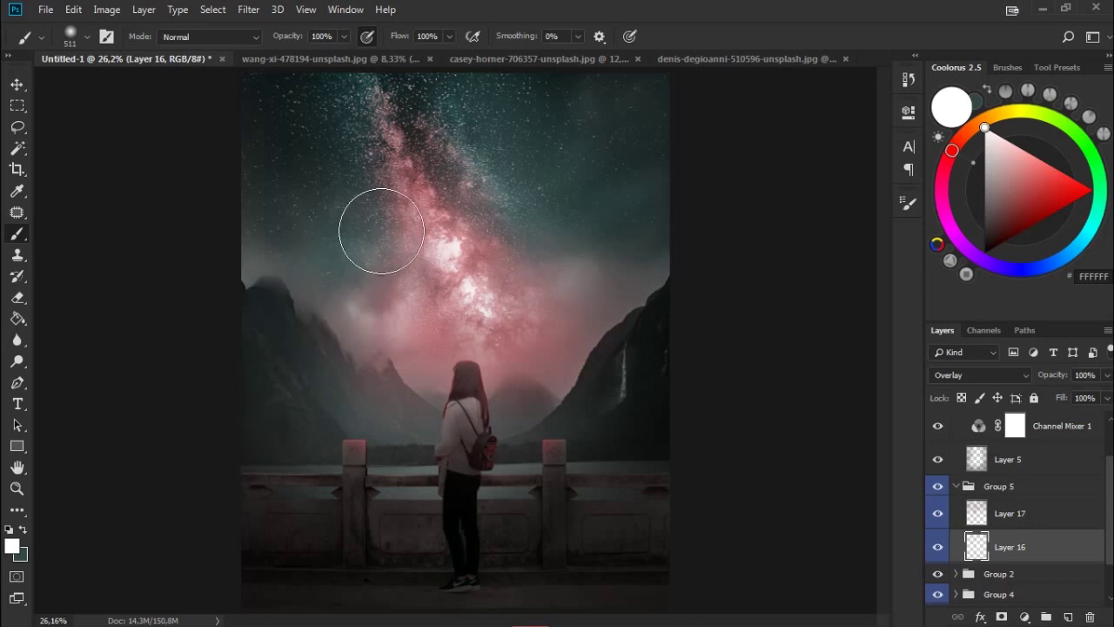
drag(674, 453, 684, 414)
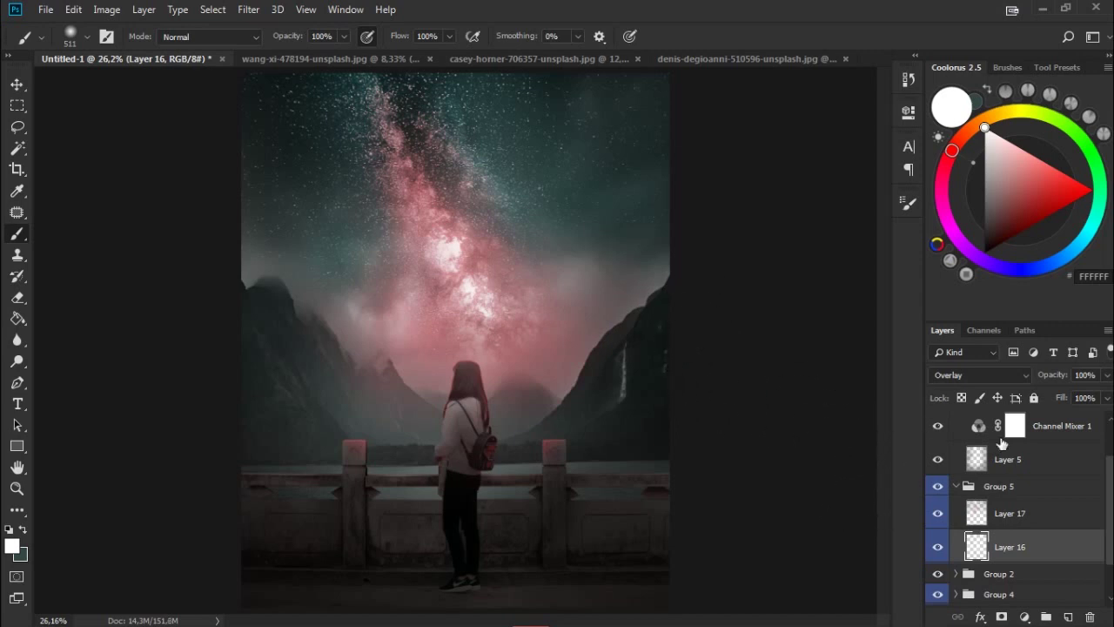
scroll(1110, 480, up, 1)
Compare Layer 5 on and off, then add a new Layer 18 with default black and white colours.
click(937, 488)
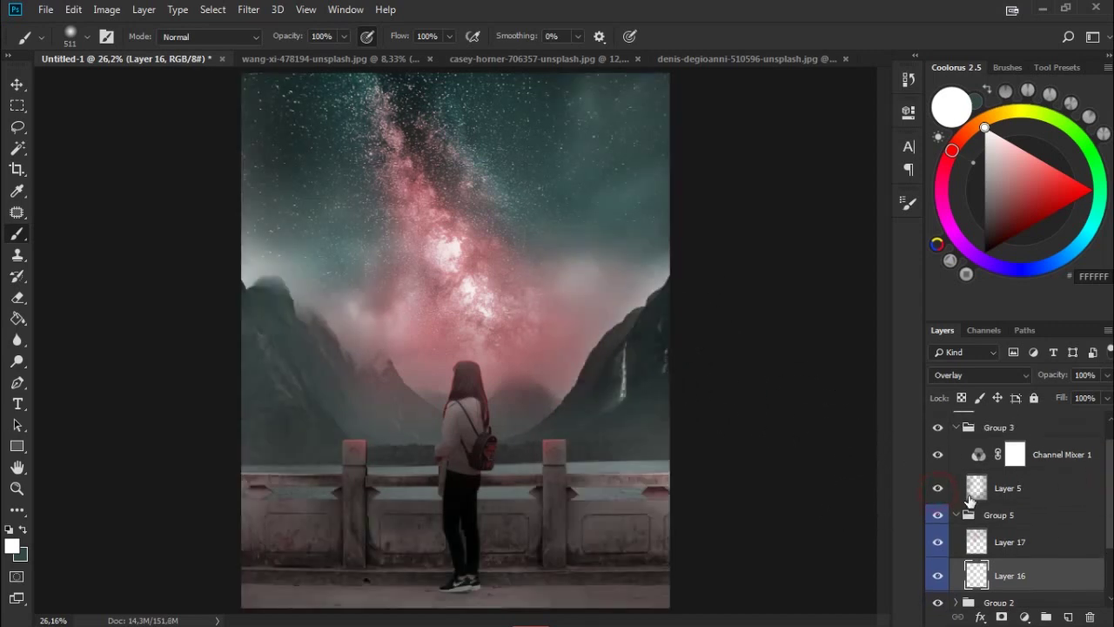
click(1024, 470)
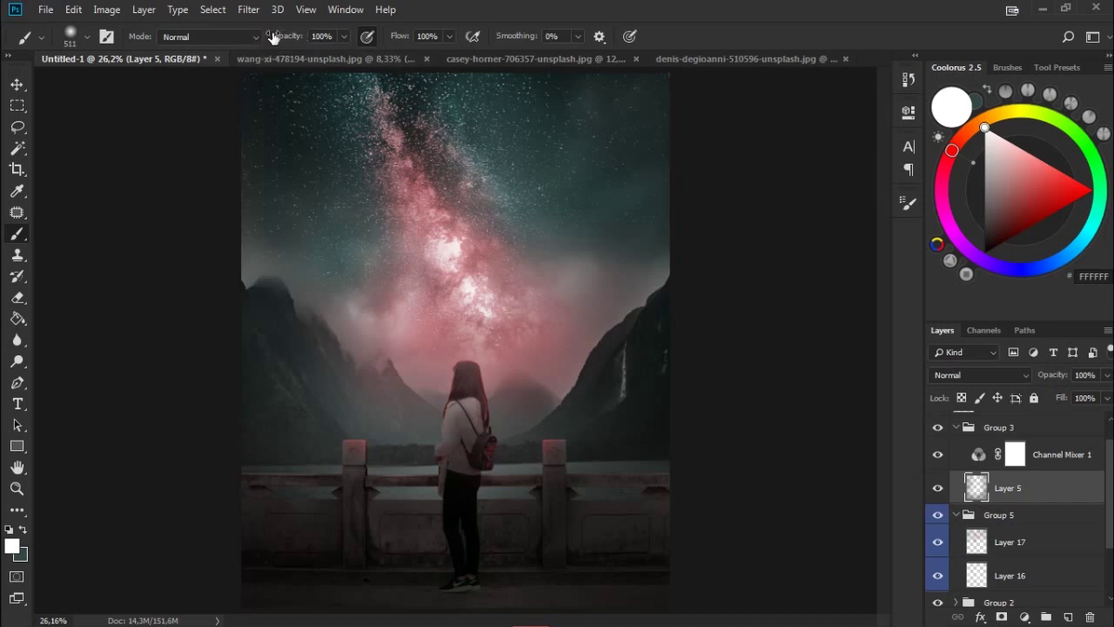
click(249, 9)
click(719, 137)
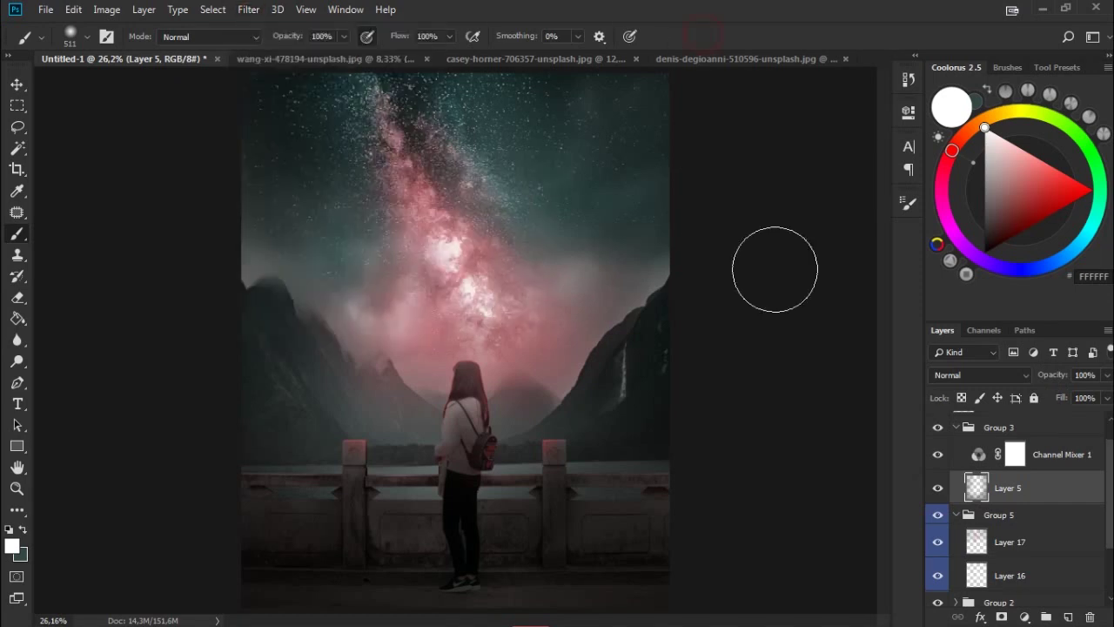
click(1065, 617)
click(937, 521)
click(10, 530)
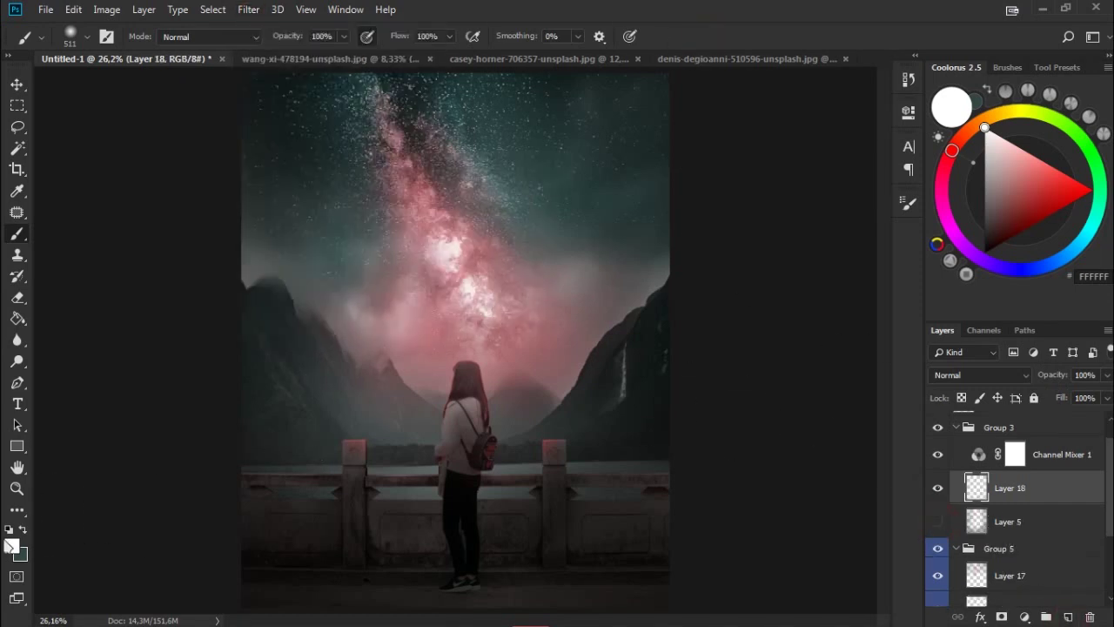
Darken the photo's edges, right mountains and railing end with a 1638 px brush on Layer 18.
scroll(386, 410, down, 2)
scroll(410, 374, down, 1)
scroll(426, 387, down, 2)
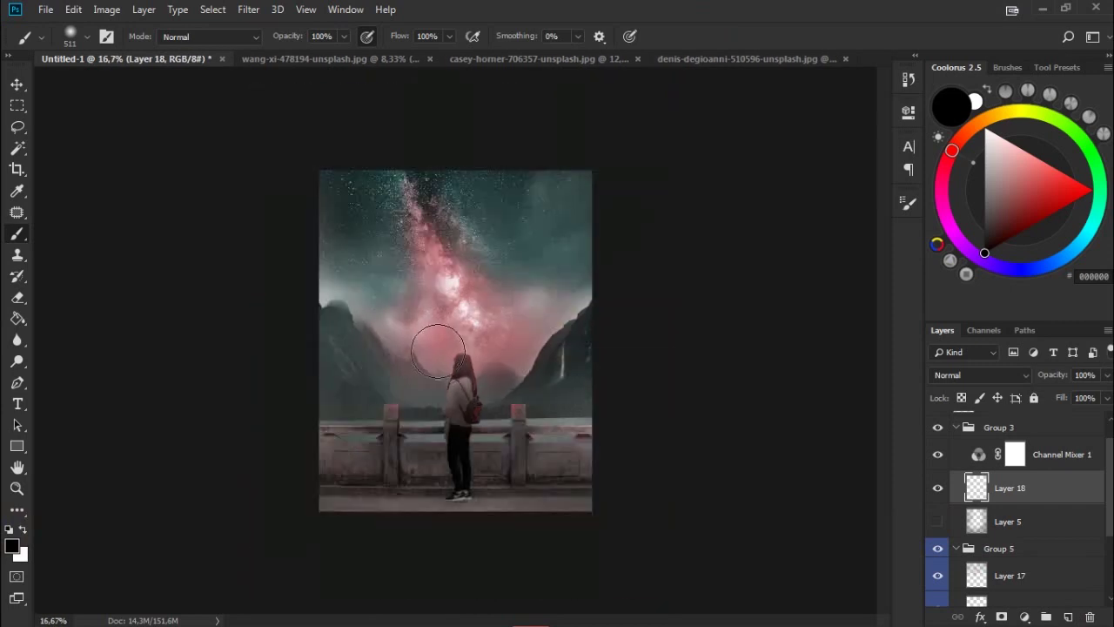
right_click(444, 357)
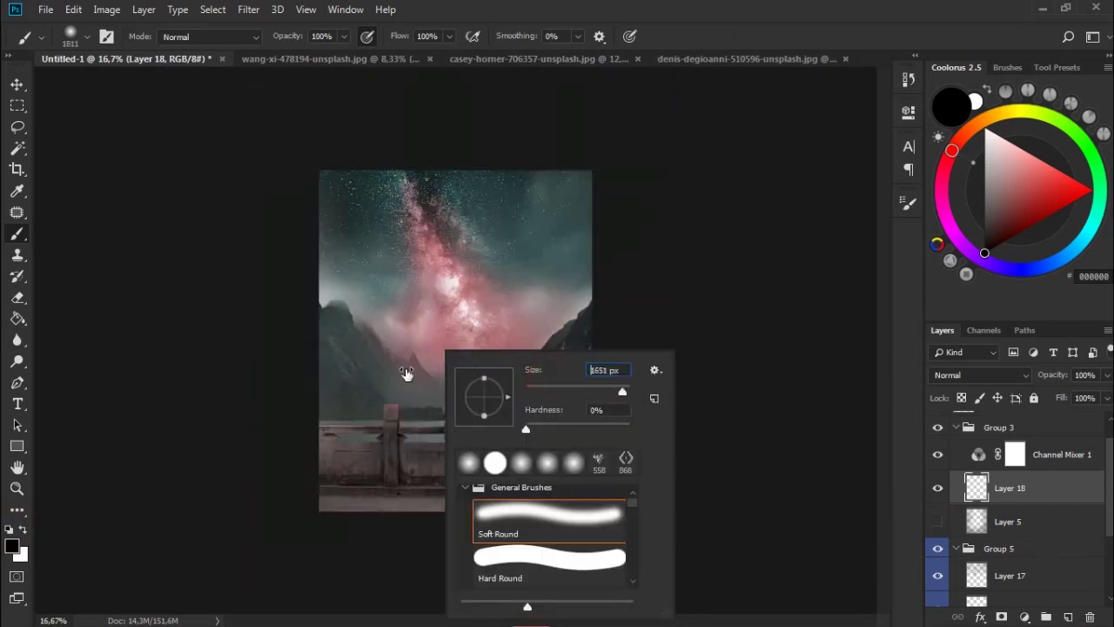
key(Return)
drag(406, 548, 673, 481)
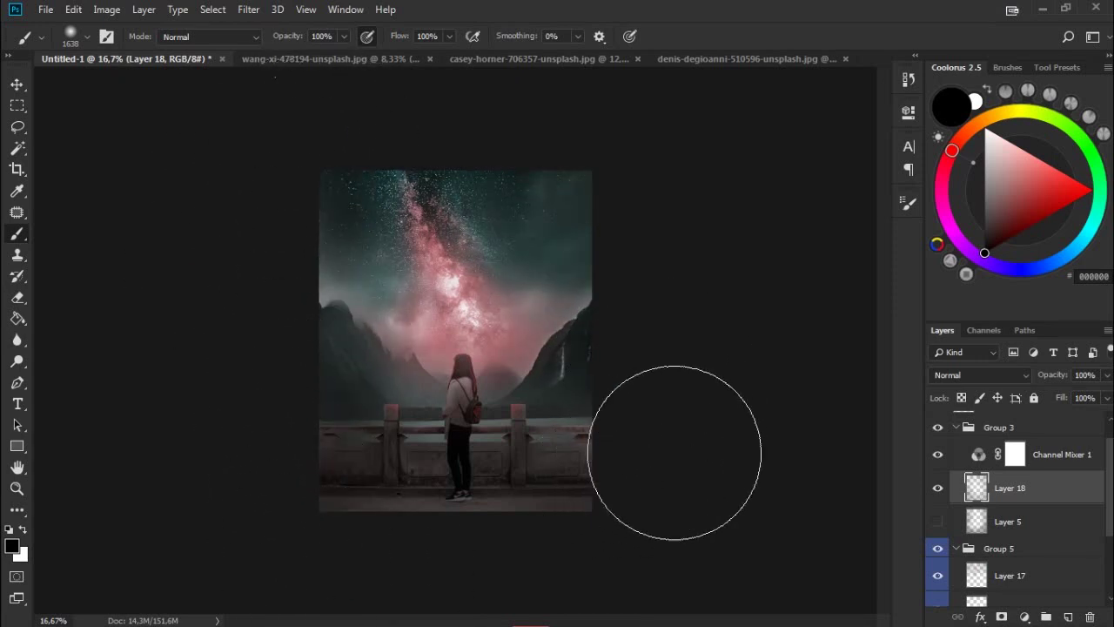
drag(640, 340, 590, 505)
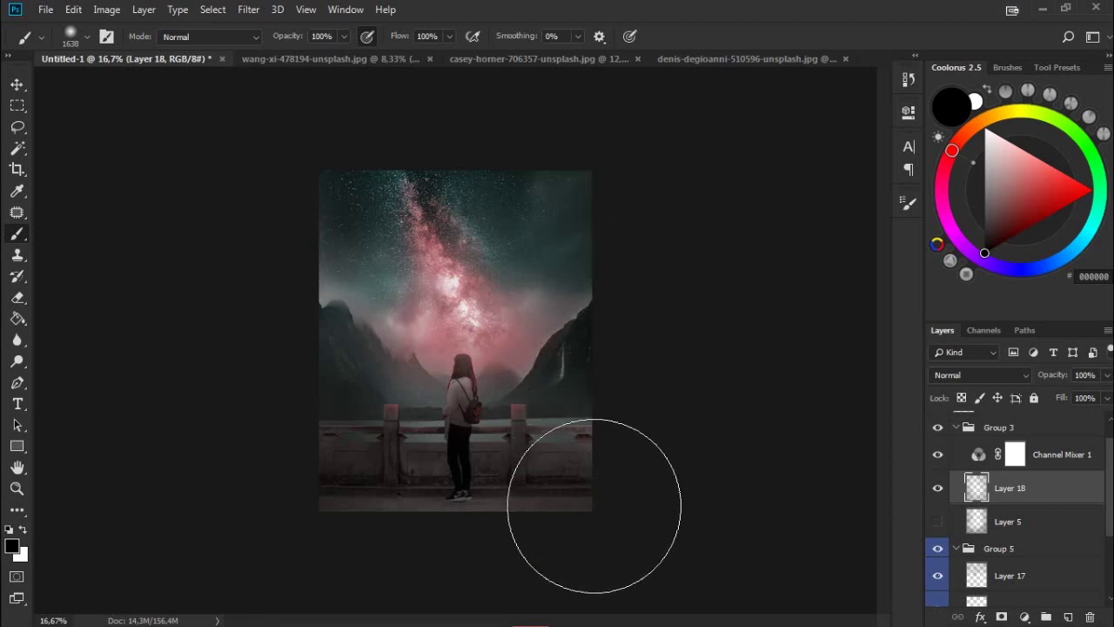
drag(456, 589, 253, 249)
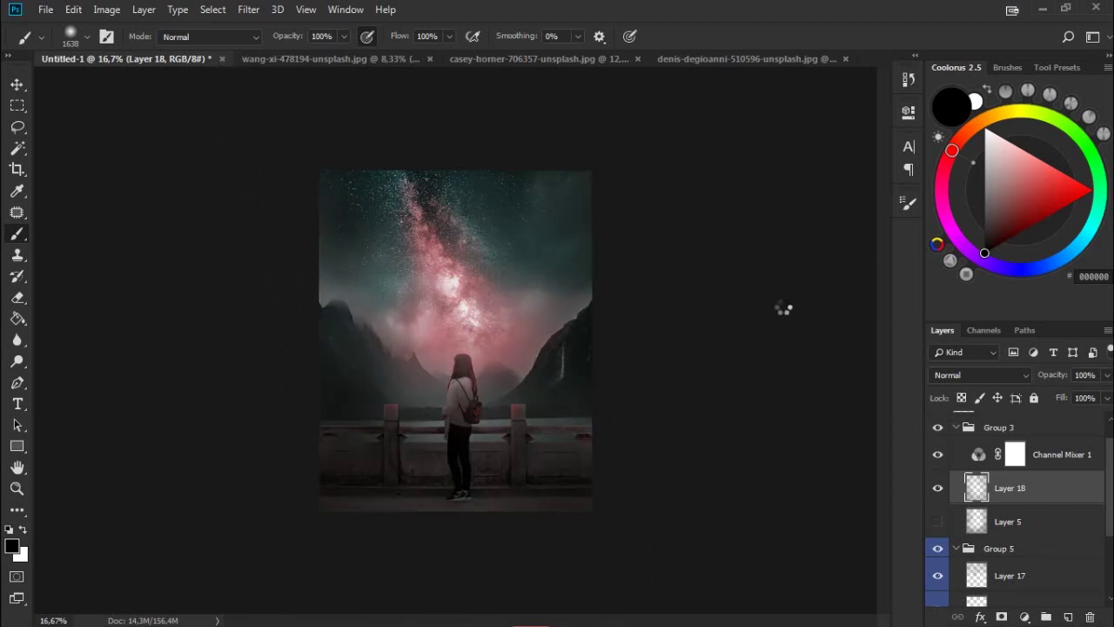
Toggle Layers 18 and 5 to compare the vignette, then expand Group 4 to show Layers 7, 6 and 11.
click(939, 494)
click(939, 522)
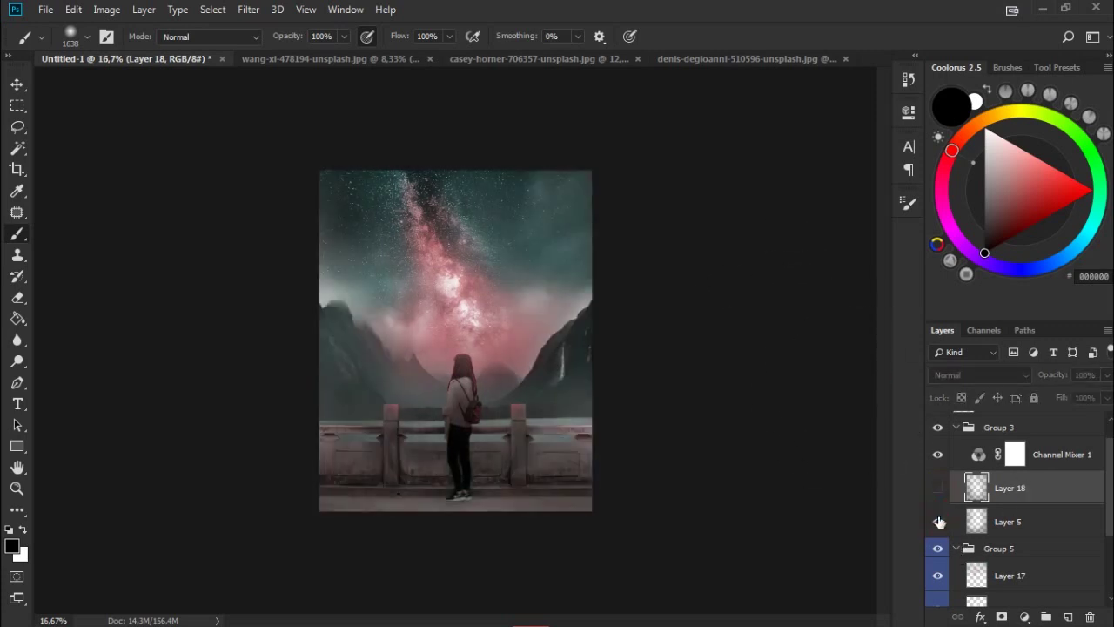
click(940, 500)
click(940, 501)
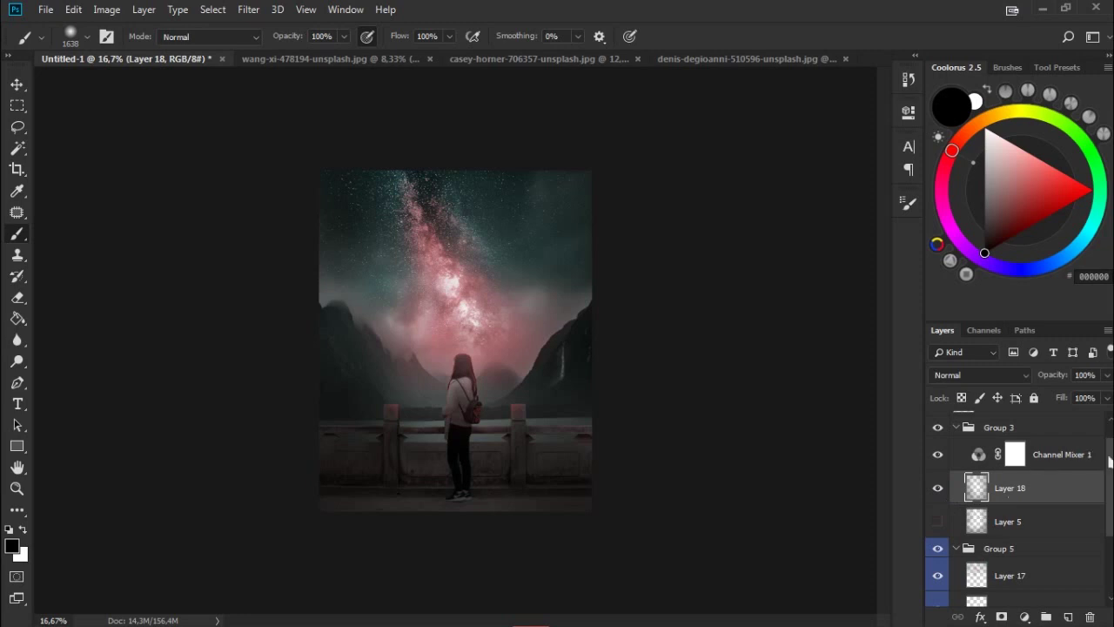
drag(1110, 461, 1099, 541)
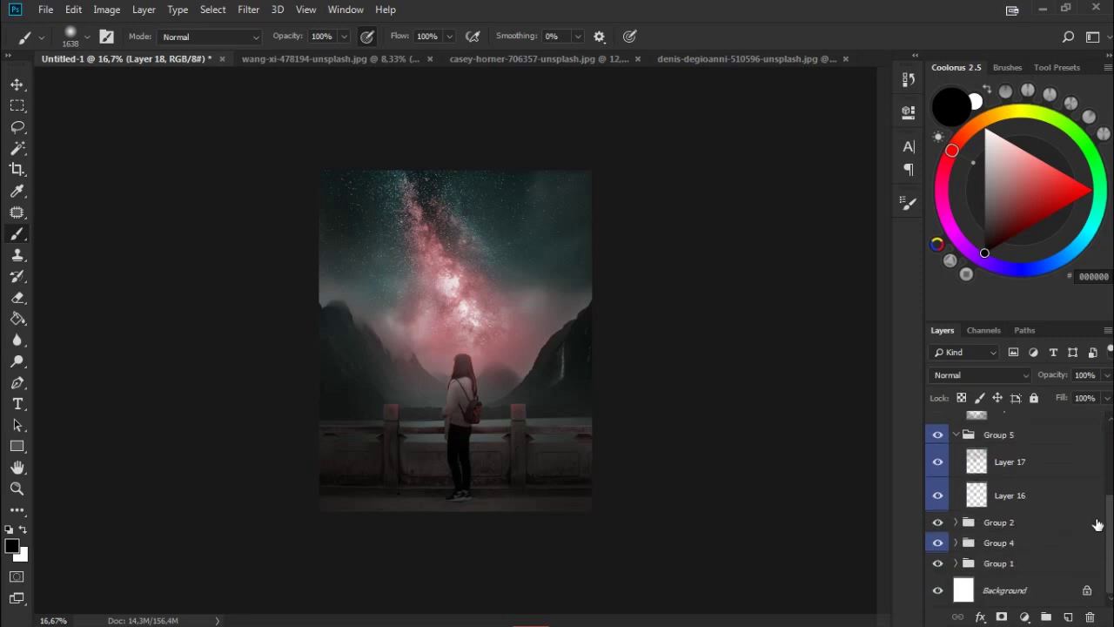
click(956, 542)
scroll(1027, 522, down, 2)
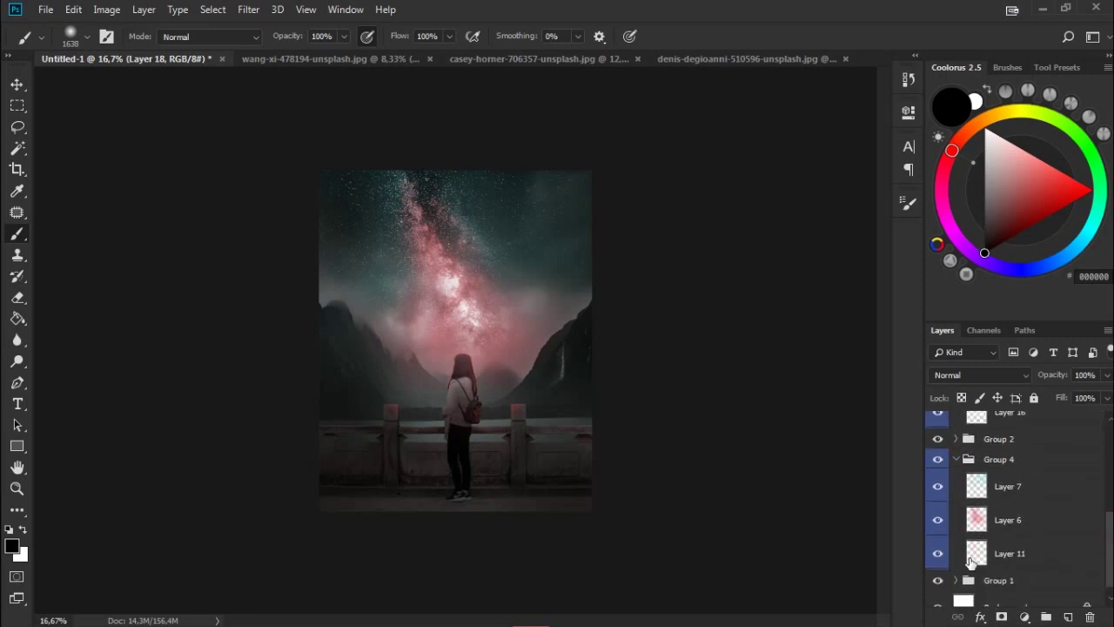
click(1030, 558)
Add Layer 19 atop Group 4 with soft white haze over the galaxy core at 40% opacity.
click(1068, 616)
drag(1049, 552, 1070, 473)
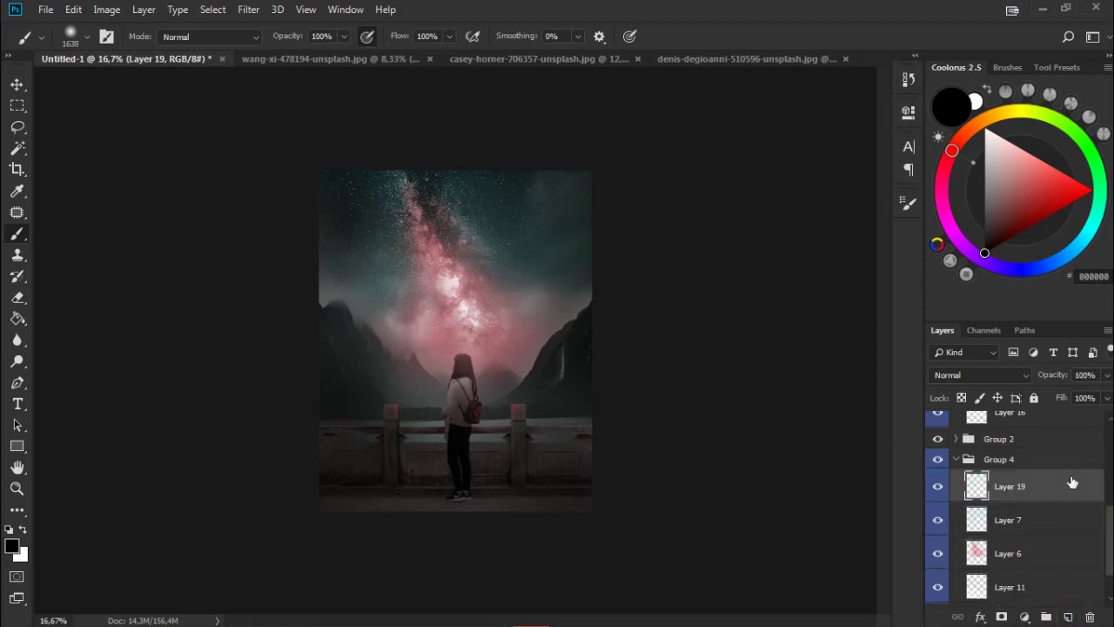
key(x)
mouse_move(403, 273)
mouse_down()
mouse_move(577, 279)
mouse_move(443, 243)
mouse_move(539, 277)
mouse_up()
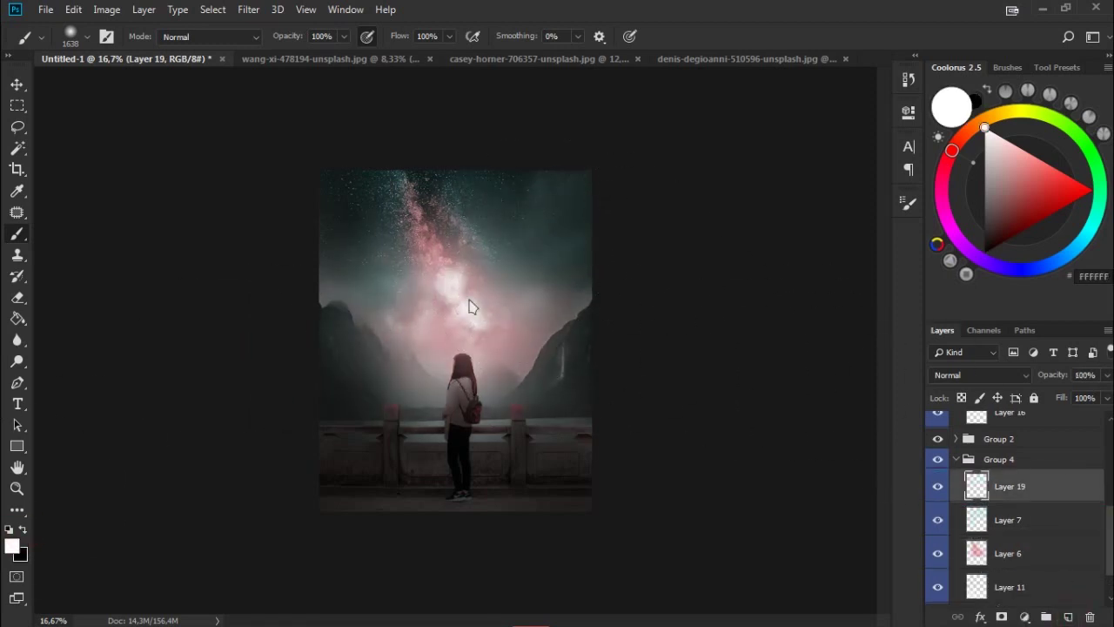
key(ctrl+z)
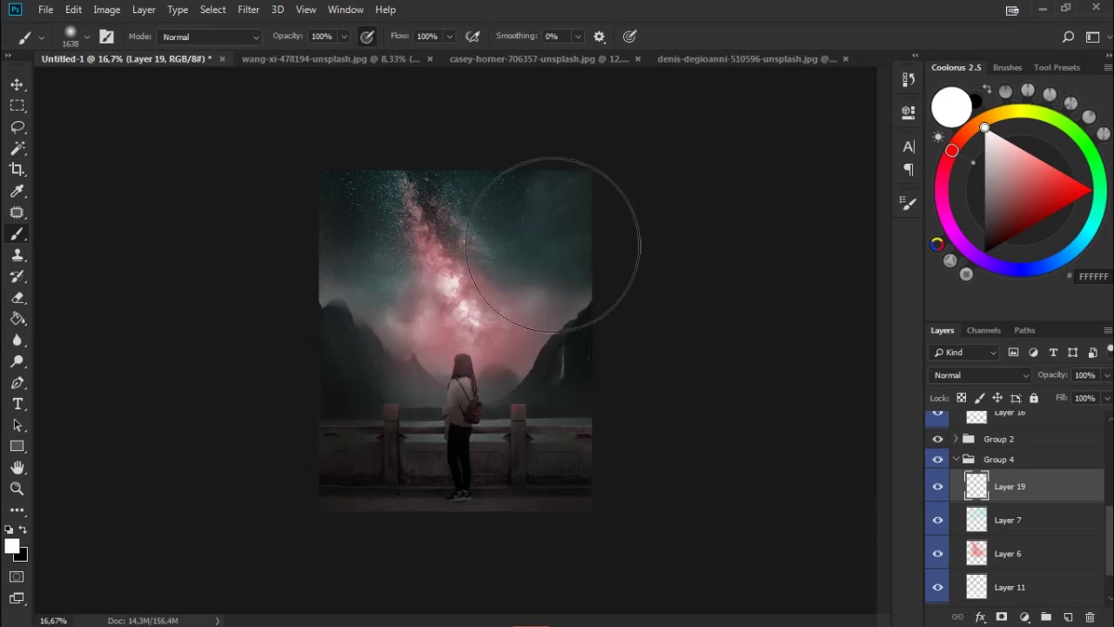
key(ctrl+z)
drag(1056, 376, 997, 369)
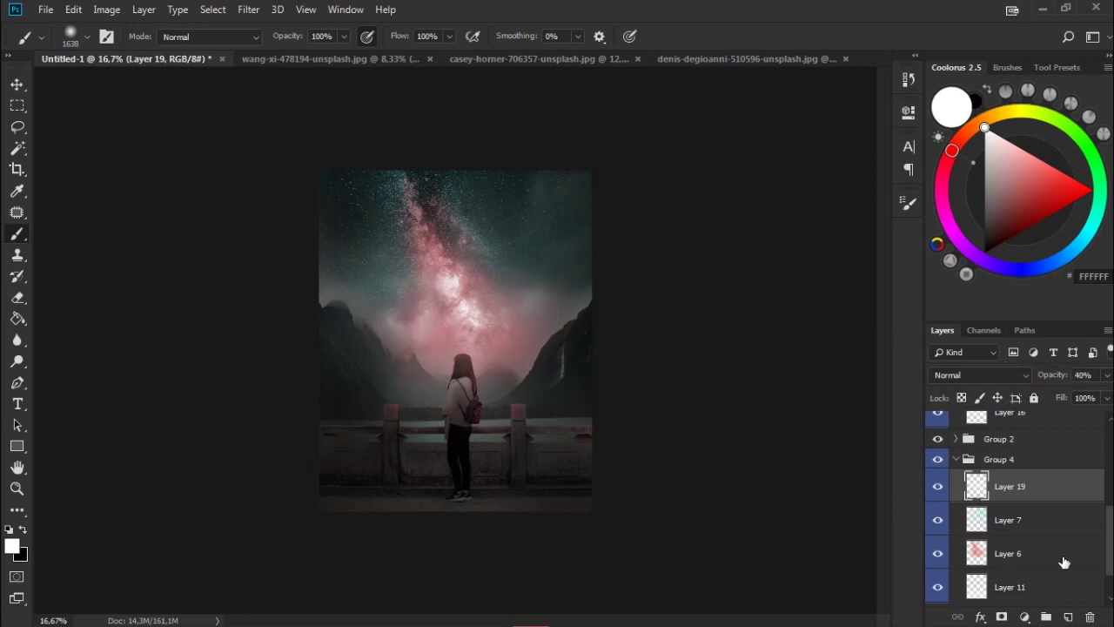
scroll(1047, 562, down, 2)
Paint black on Layer 3's mask with a smaller soft brush to darken the mountains and hide the pink glow.
drag(1107, 554, 1107, 574)
click(1010, 514)
key(x)
right_click(529, 331)
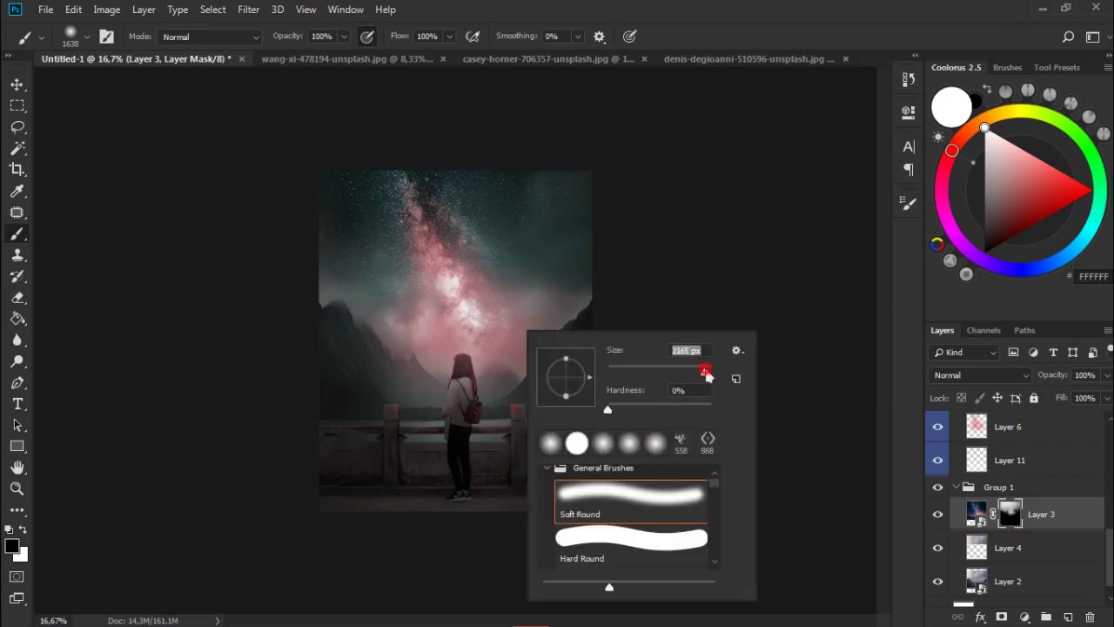
key(Escape)
mouse_move(532, 346)
mouse_down()
mouse_move(510, 294)
mouse_move(566, 287)
mouse_move(567, 316)
mouse_move(558, 279)
mouse_move(591, 328)
mouse_move(649, 262)
mouse_up()
drag(371, 310, 355, 323)
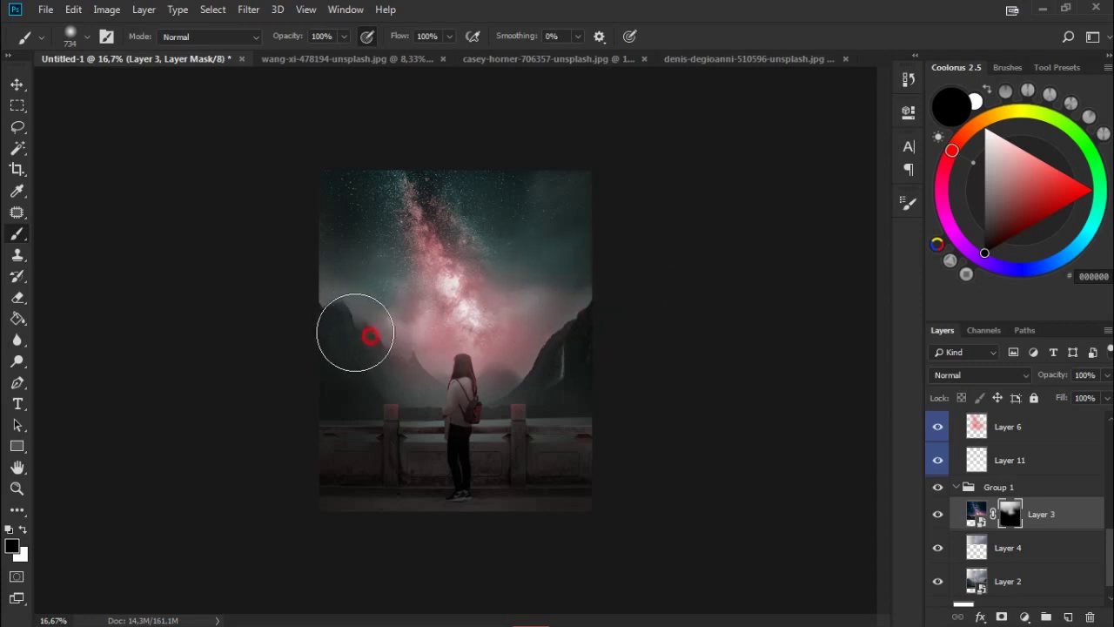
Paint white on the mask to reveal stars in the upper sky, touching up the left mountain in black.
key(x)
mouse_move(405, 220)
mouse_down()
mouse_move(374, 259)
mouse_move(418, 236)
mouse_move(340, 217)
mouse_move(335, 273)
mouse_move(408, 267)
mouse_move(319, 287)
mouse_move(378, 206)
mouse_move(341, 217)
mouse_move(423, 261)
mouse_up()
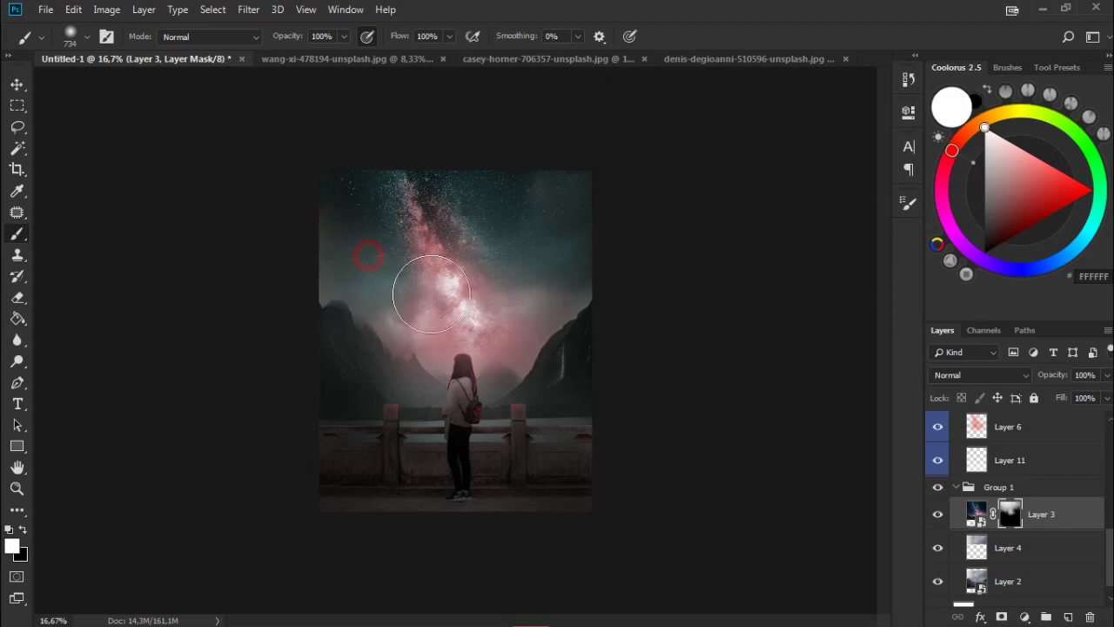
mouse_move(563, 229)
mouse_down()
mouse_move(529, 191)
mouse_move(558, 277)
mouse_up()
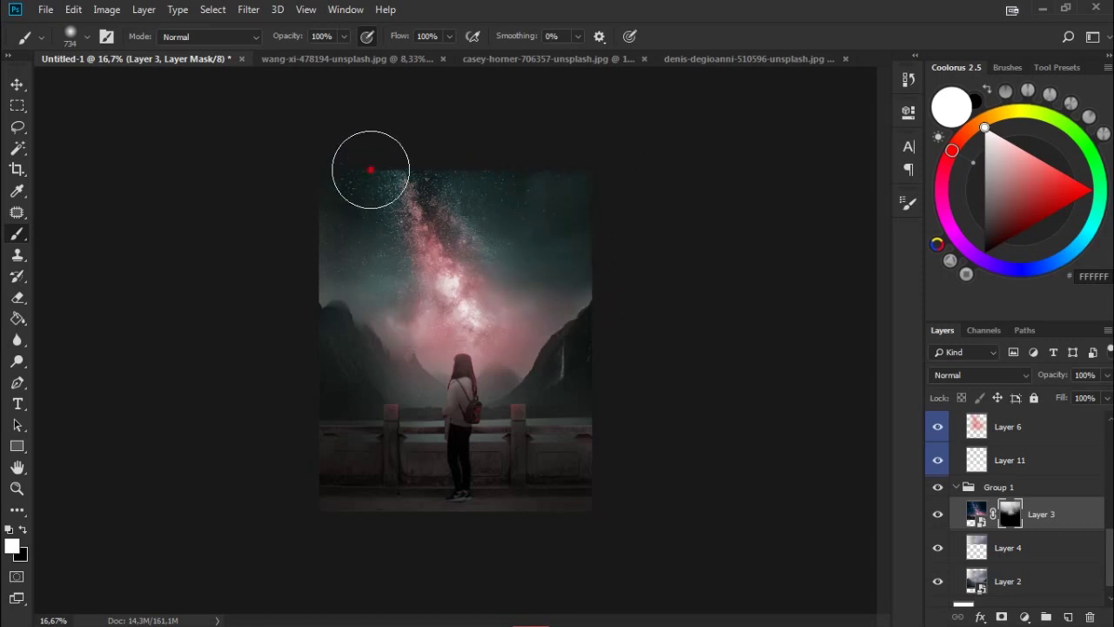
drag(488, 190, 579, 201)
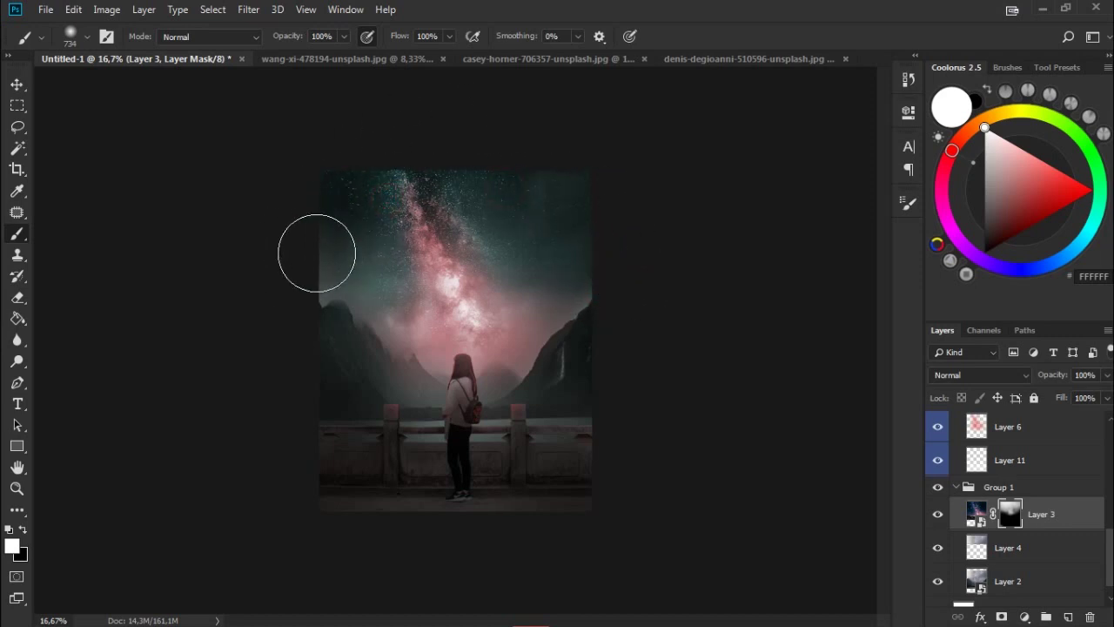
key(x)
drag(313, 332, 372, 341)
key(x)
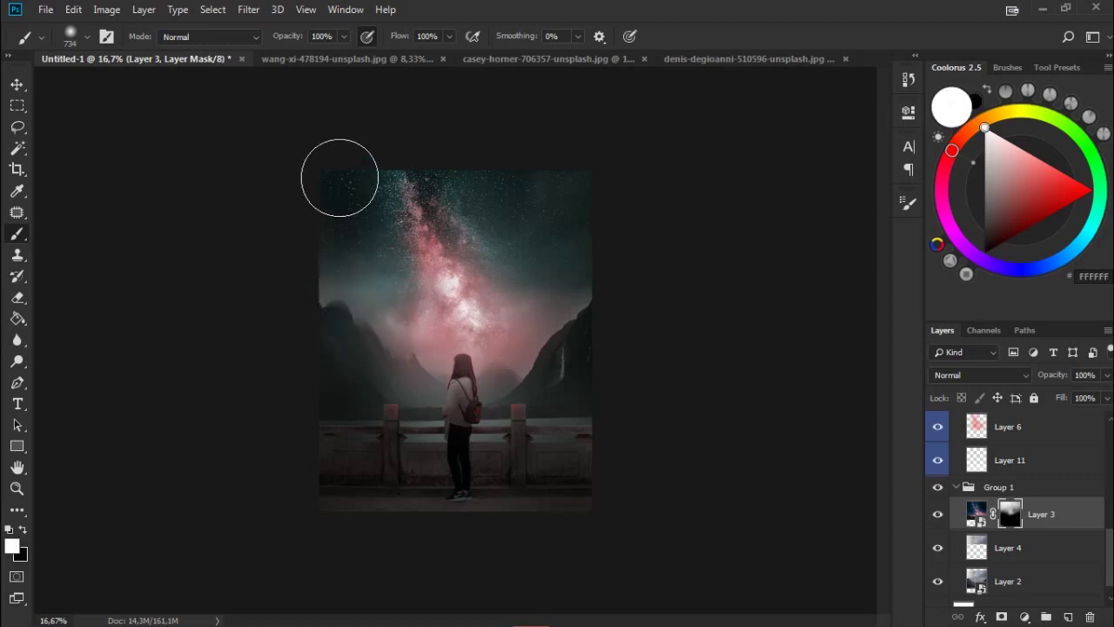
key(x)
click(366, 223)
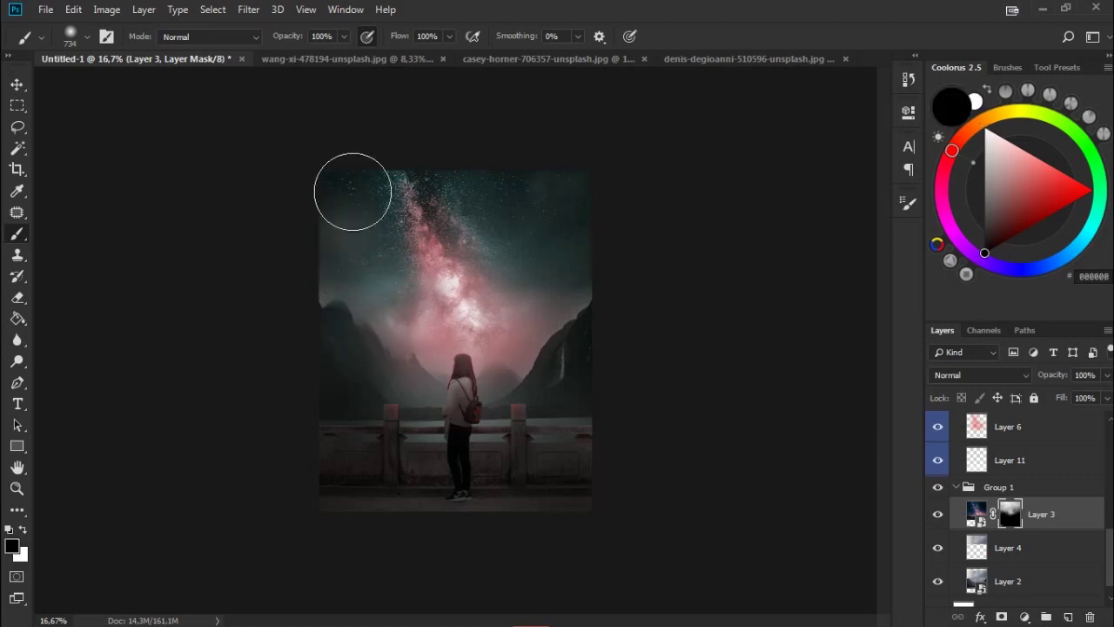
key(x)
click(326, 222)
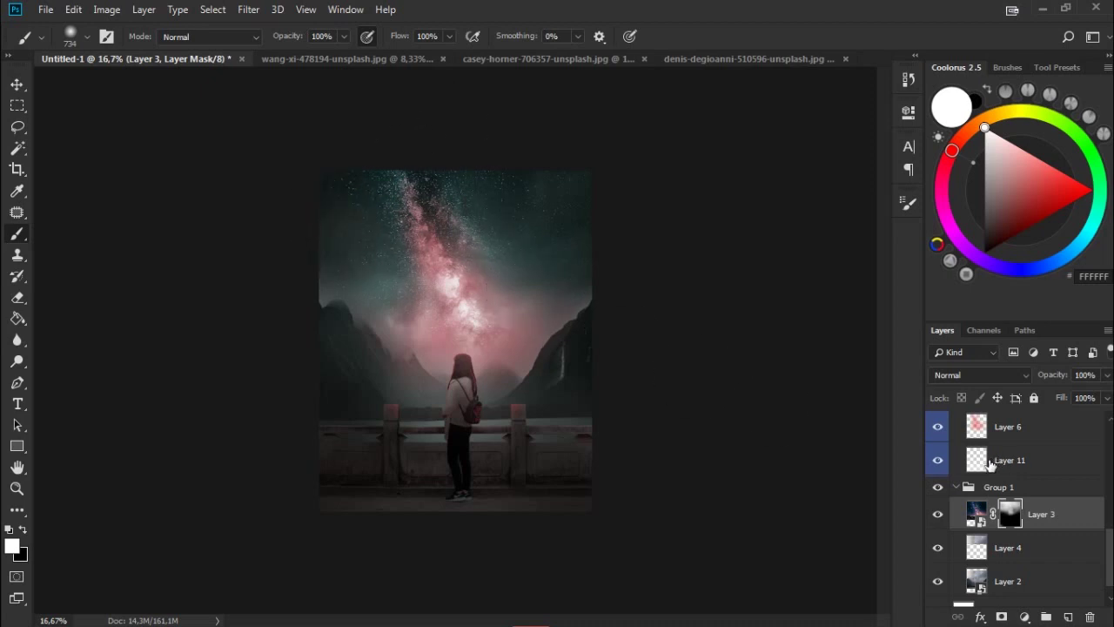
click(954, 490)
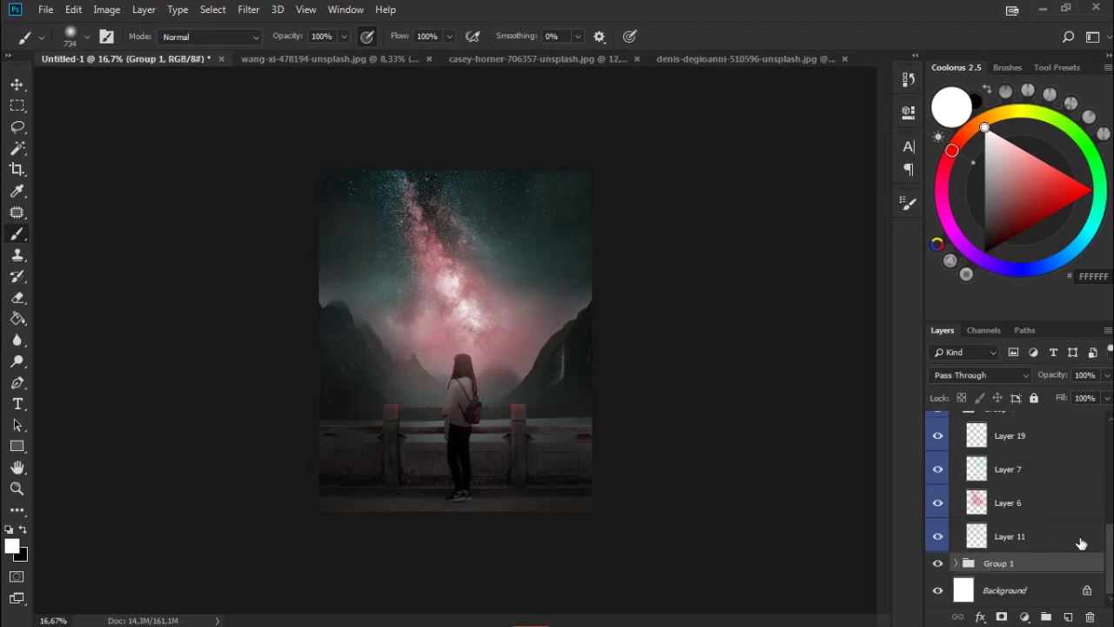
Collapse Group 4, compare the image with Layer 16 toggled, and add a new layer above Layer 17.
scroll(1069, 517, up, 4)
click(957, 563)
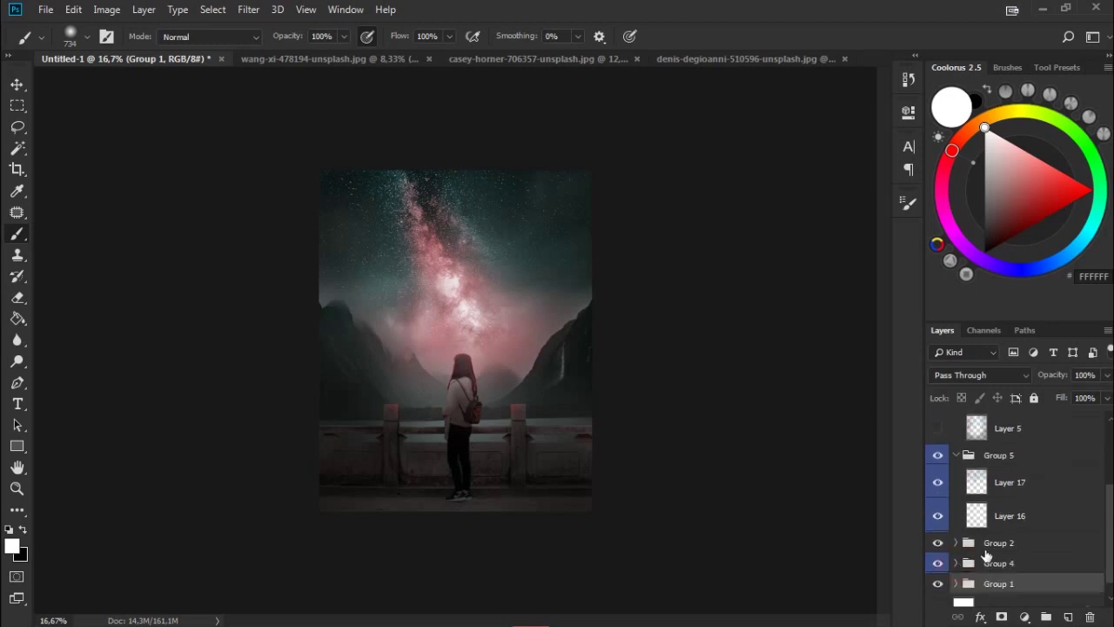
click(1045, 515)
click(938, 516)
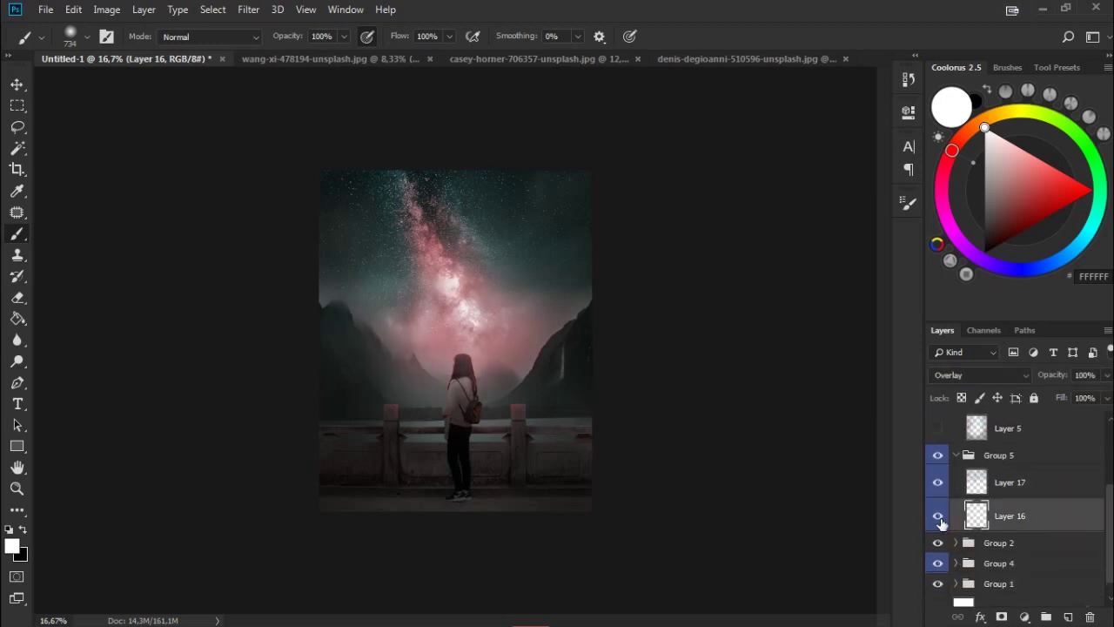
right_click(657, 327)
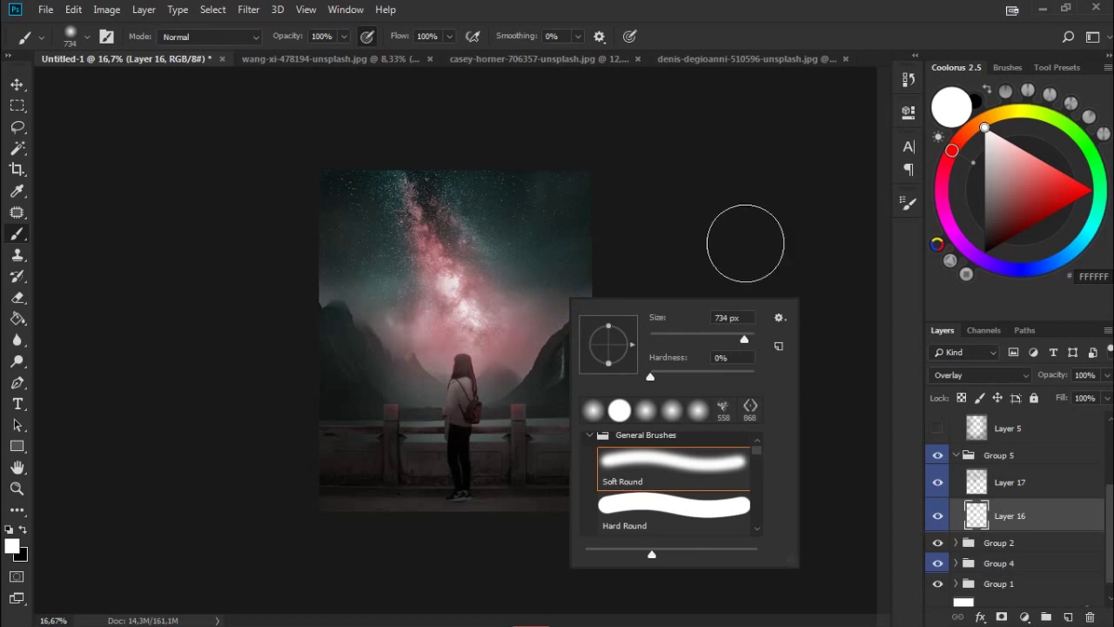
click(818, 41)
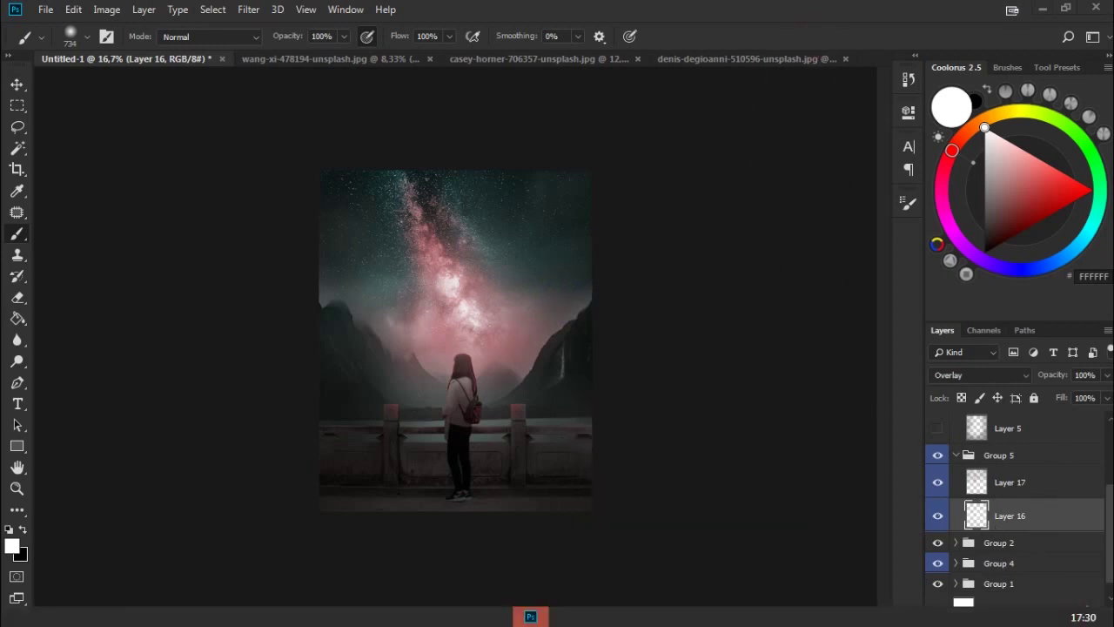
click(1068, 617)
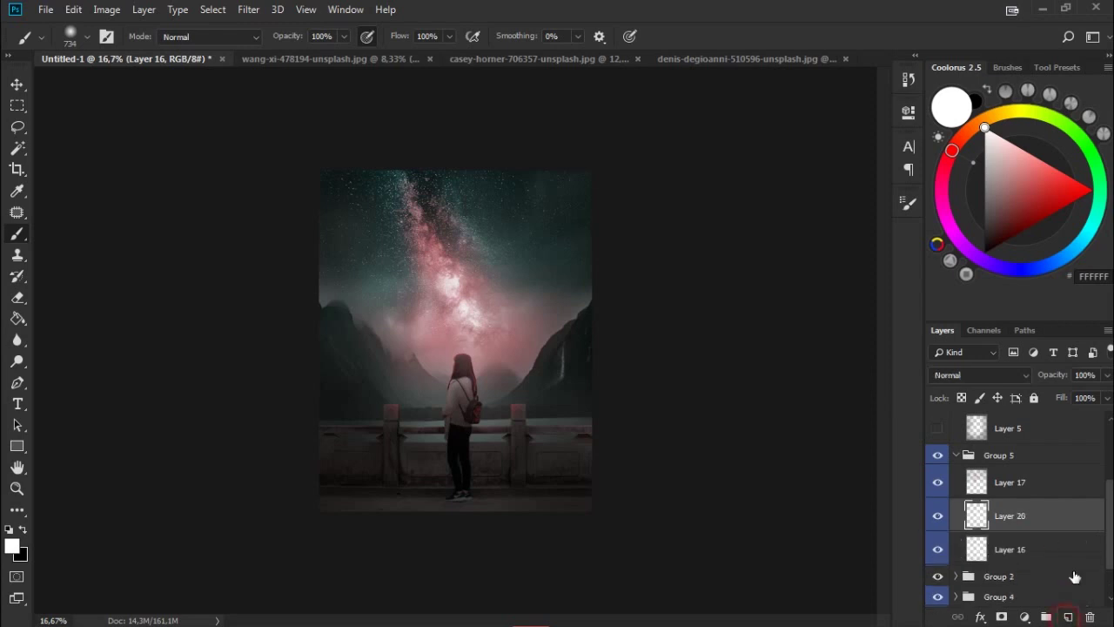
drag(1057, 523, 1077, 472)
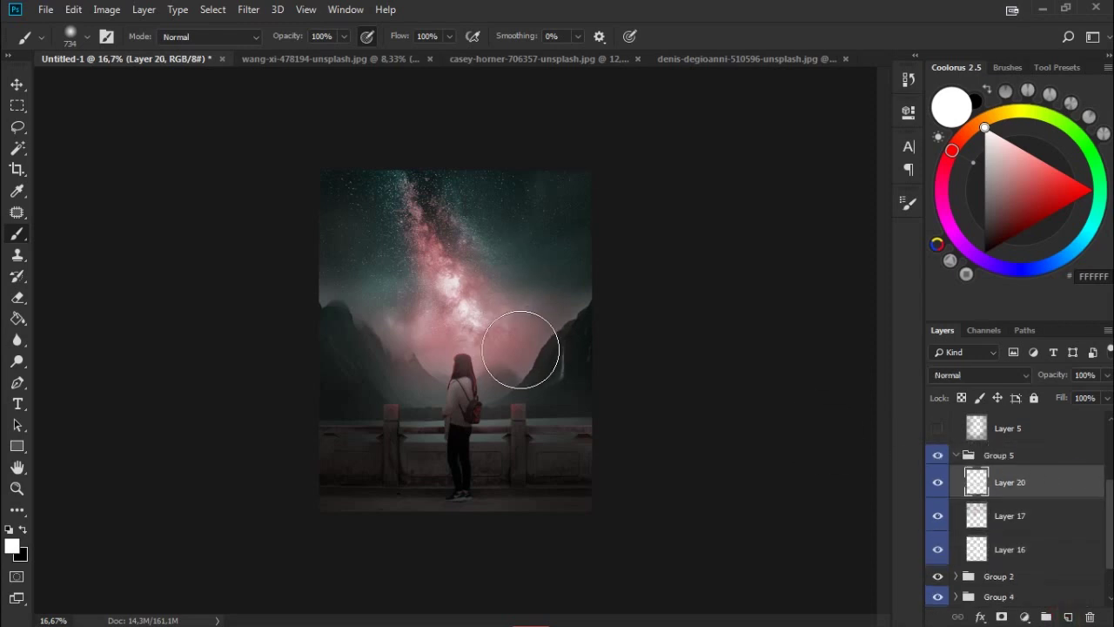
Sample several muted grey, pink and reddish tones from the sky and mountains.
alt+click(574, 353)
alt+click(546, 329)
alt+click(332, 291)
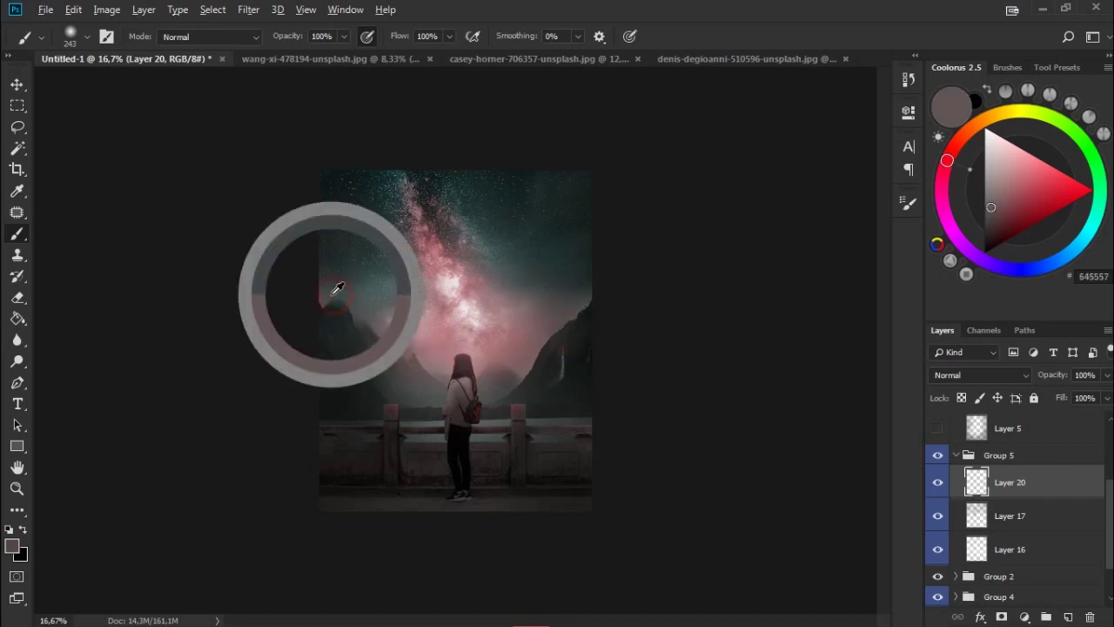
alt+click(379, 321)
alt+click(427, 355)
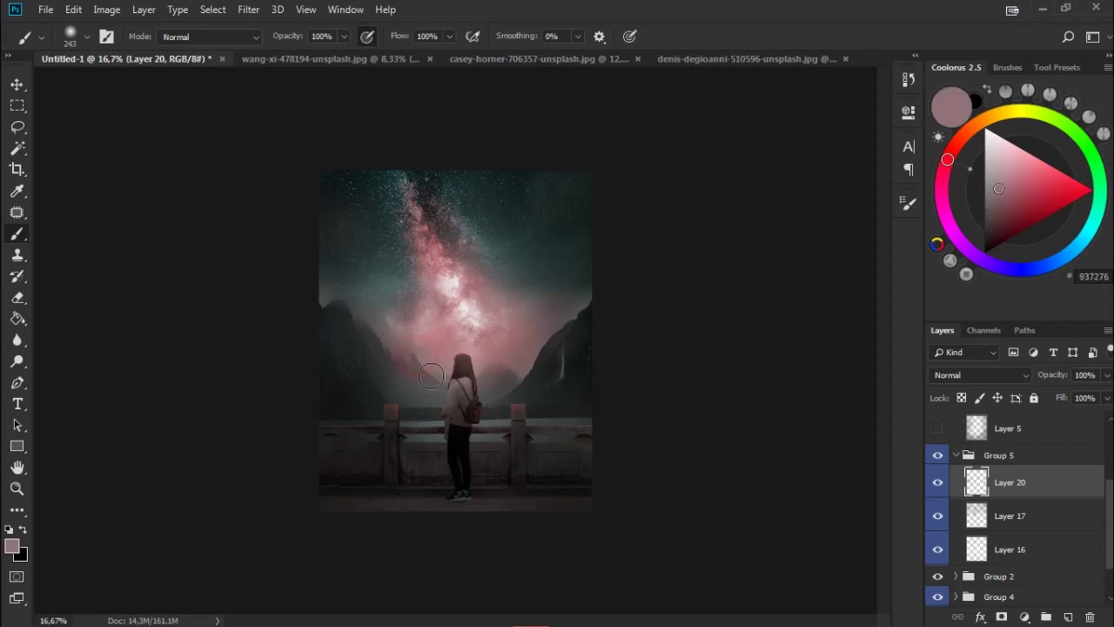
alt+click(331, 291)
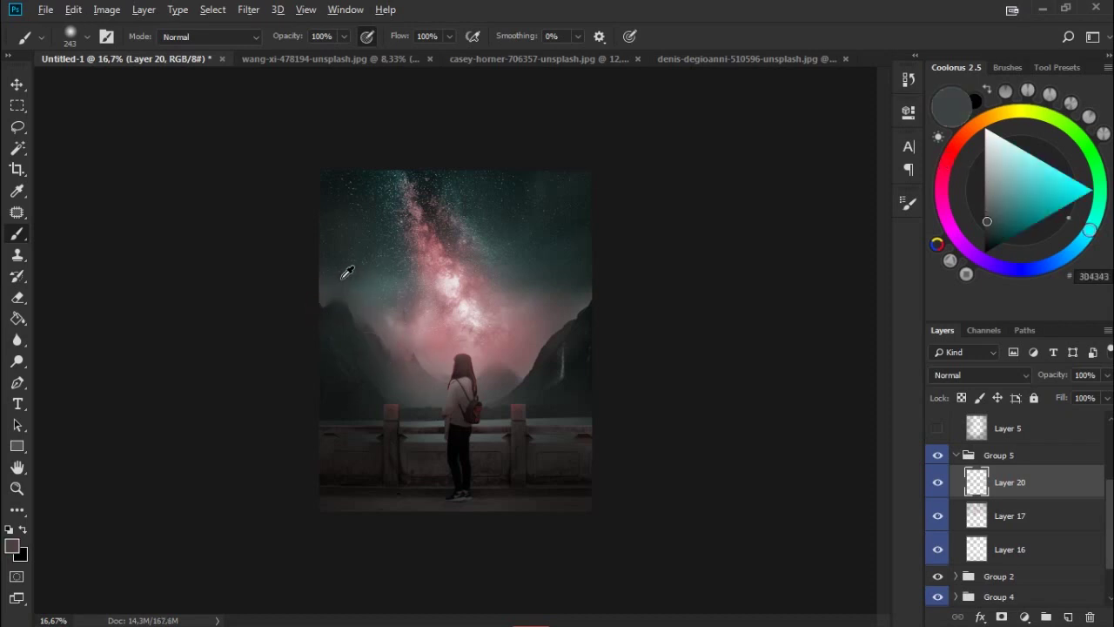
alt+click(528, 381)
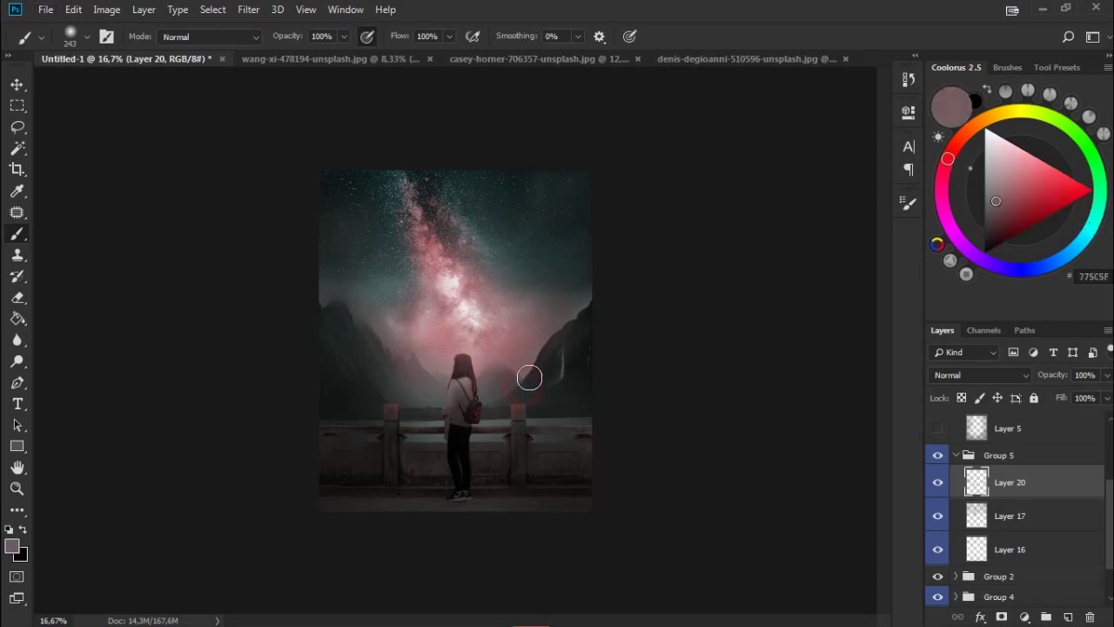
alt+click(547, 335)
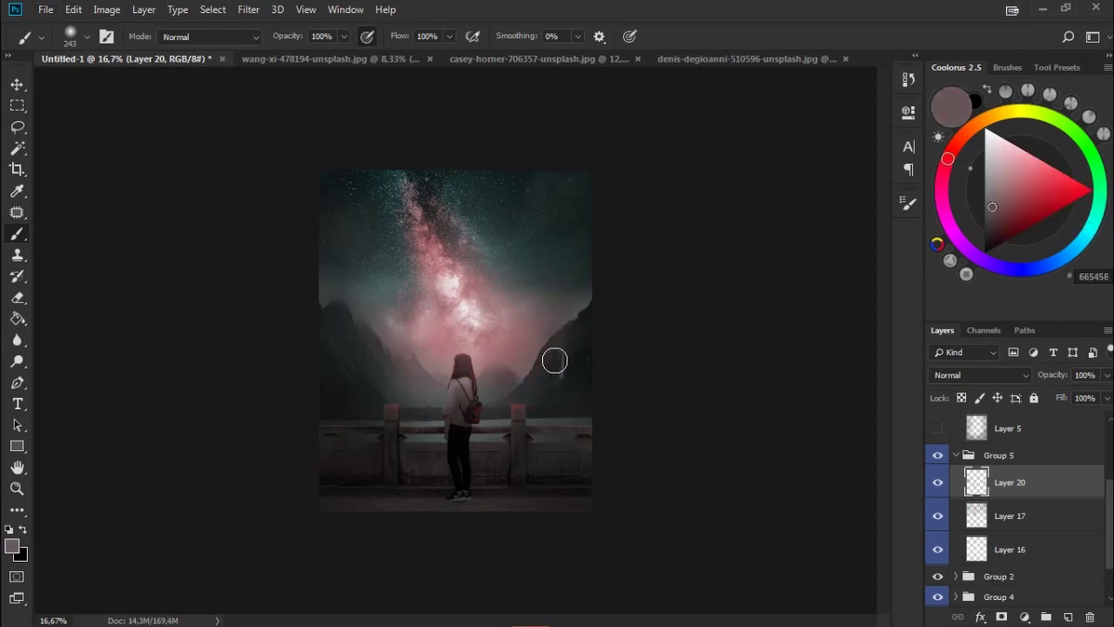
Enlarge the brush to 359 px and paint sampled dark teal over the Milky Way's left edge.
right_click(573, 279)
click(748, 320)
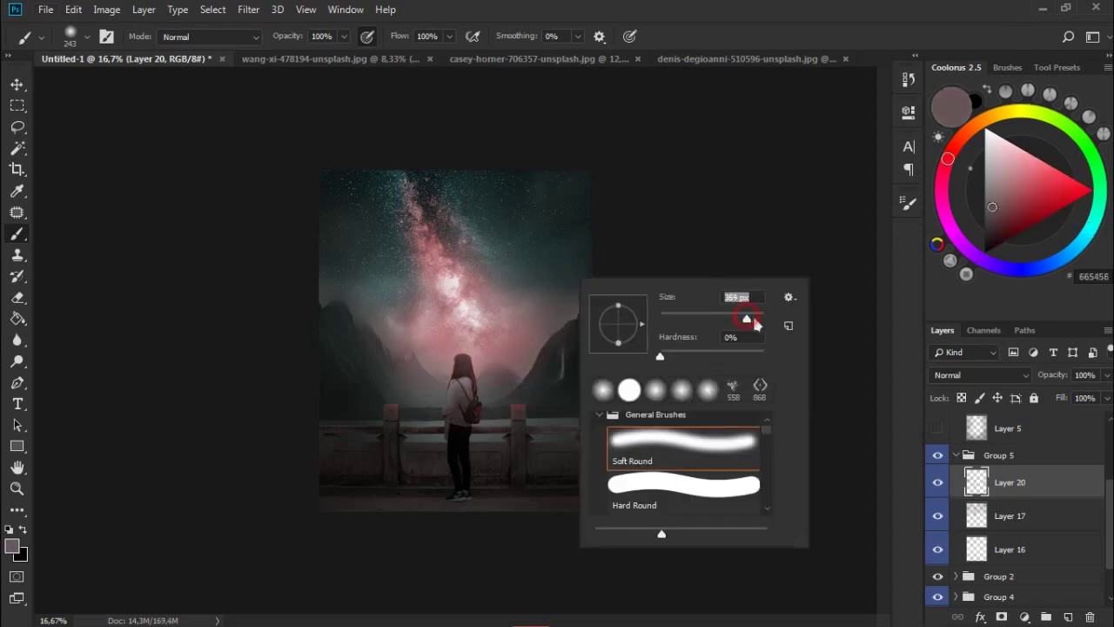
click(573, 317)
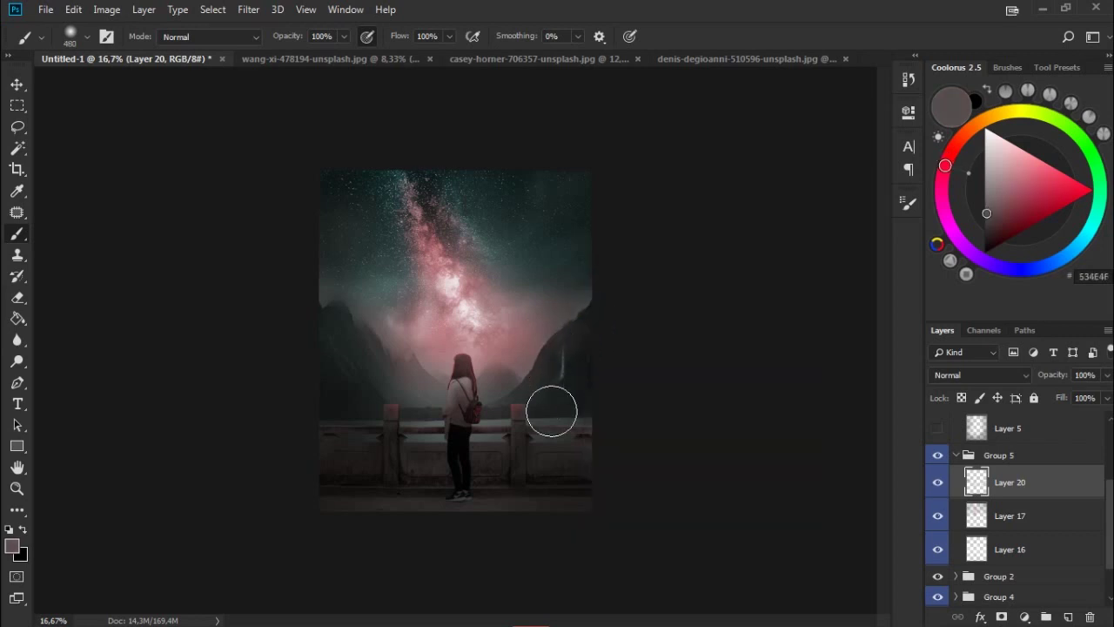
alt+click(513, 285)
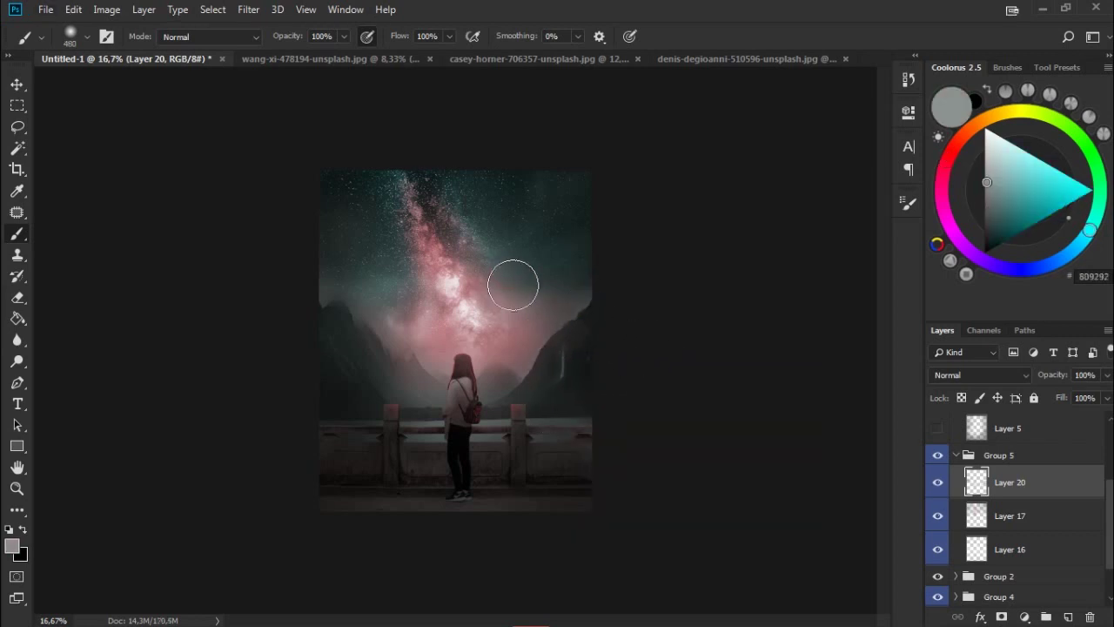
alt+click(478, 174)
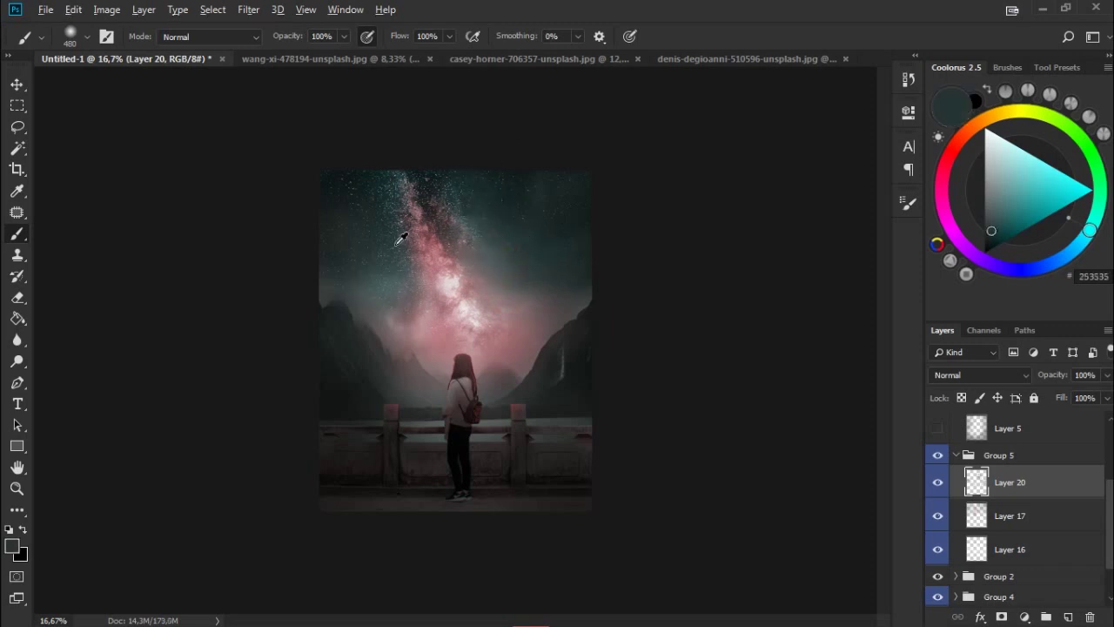
drag(415, 248, 380, 245)
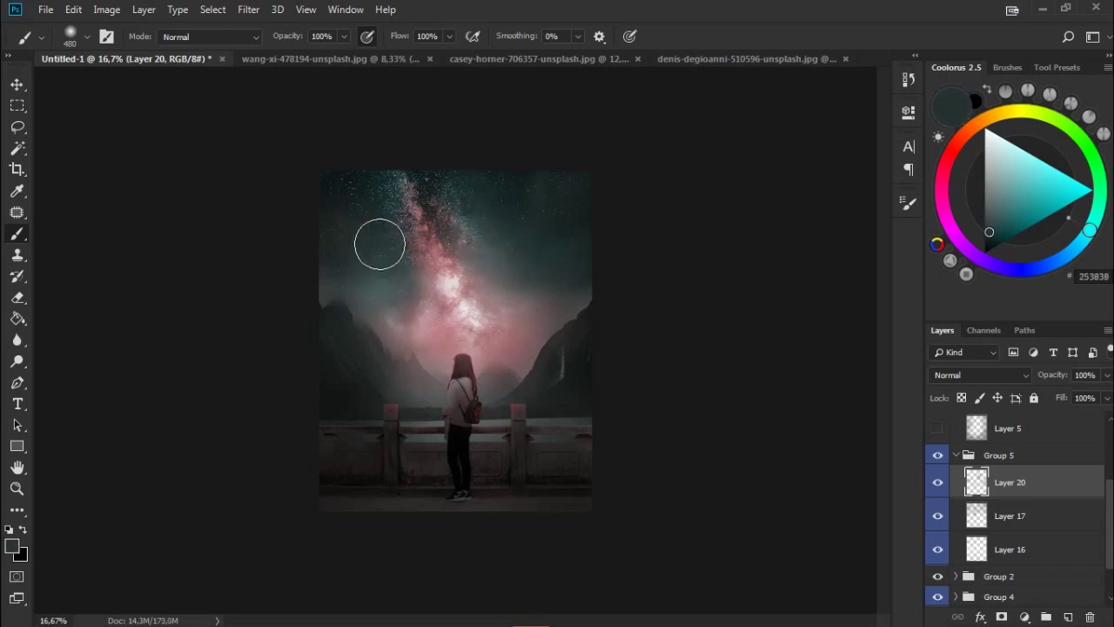
Sample the Milky Way's pink, brush it large along the top of the sky, and save.
alt+click(440, 239)
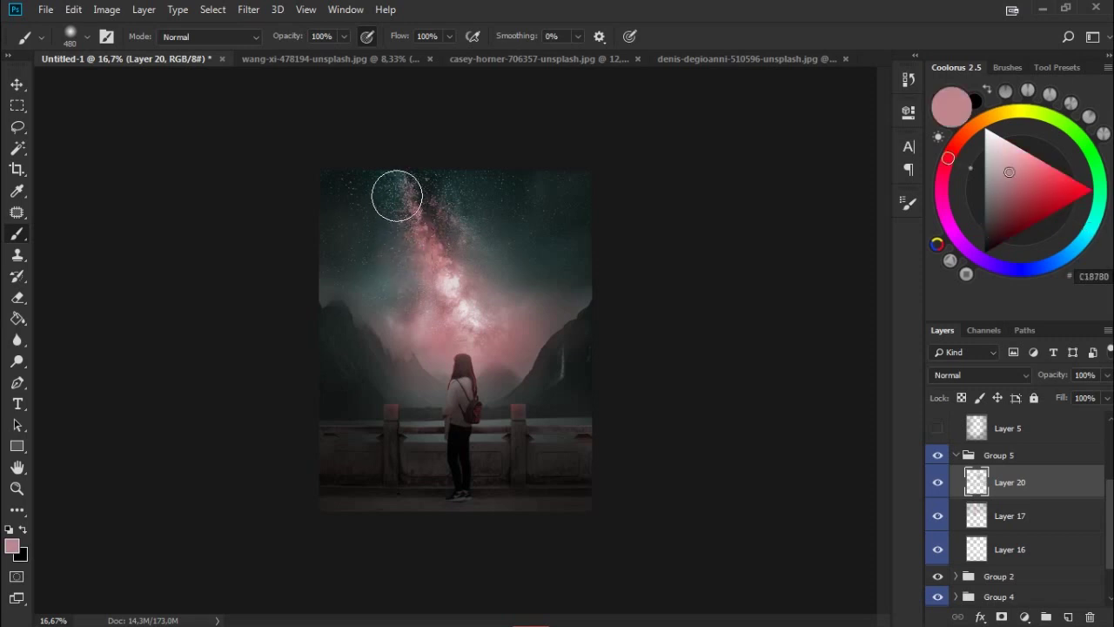
right_click(502, 237)
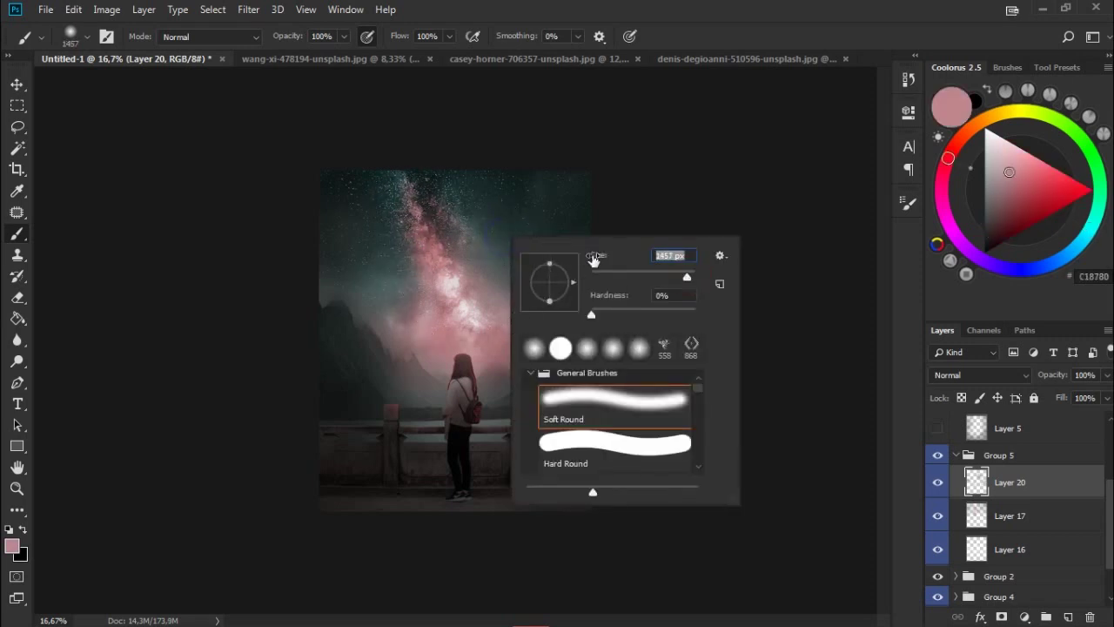
text(1238)
key(Return)
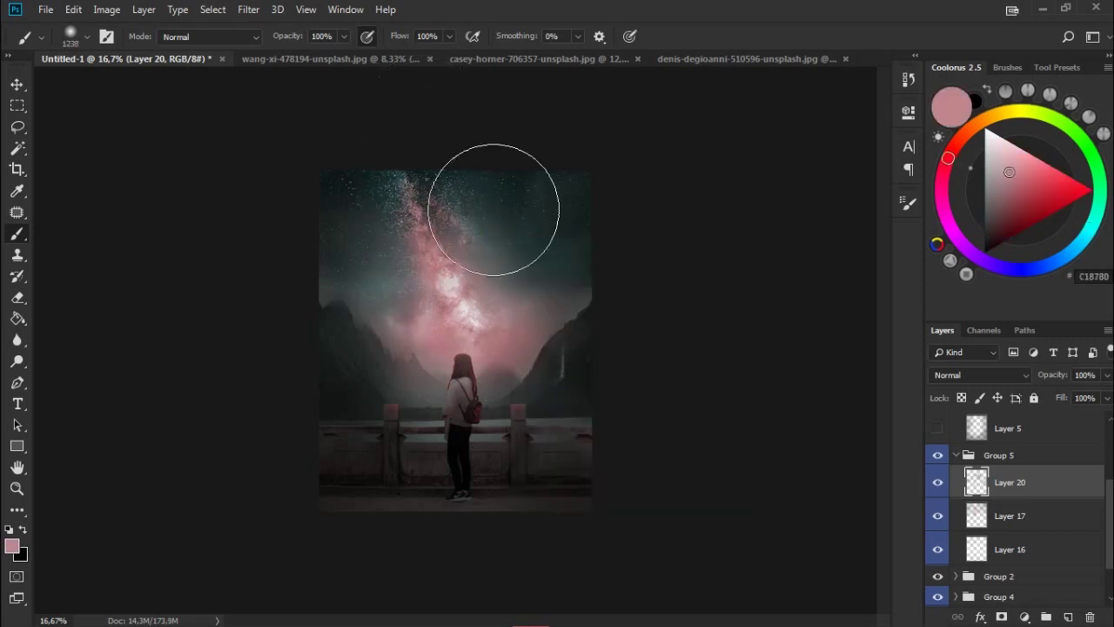
click(429, 107)
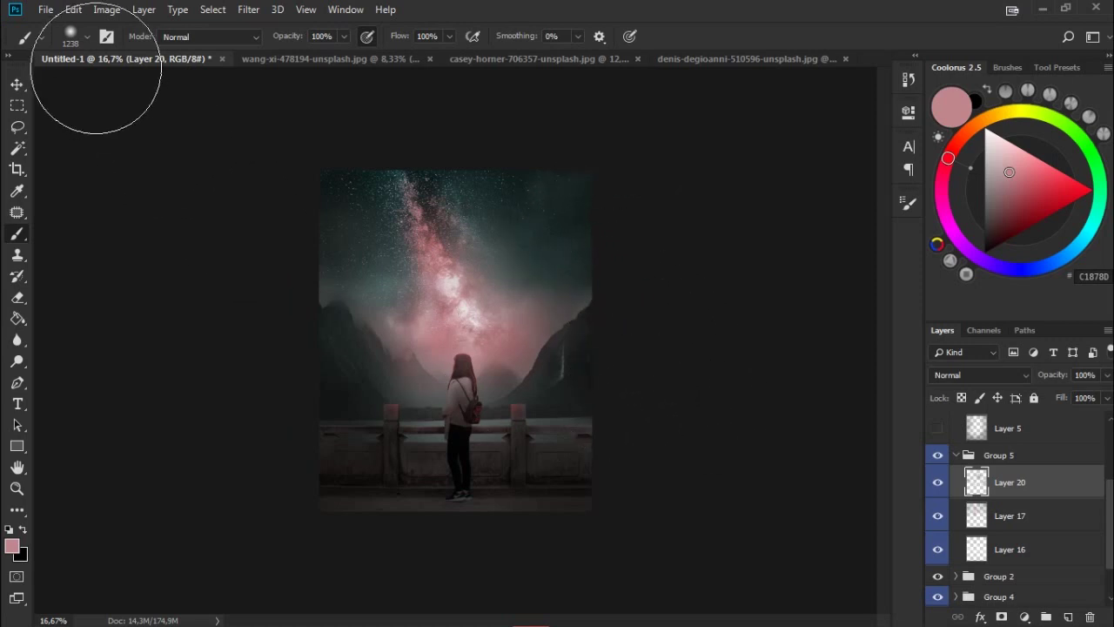
click(44, 9)
click(105, 162)
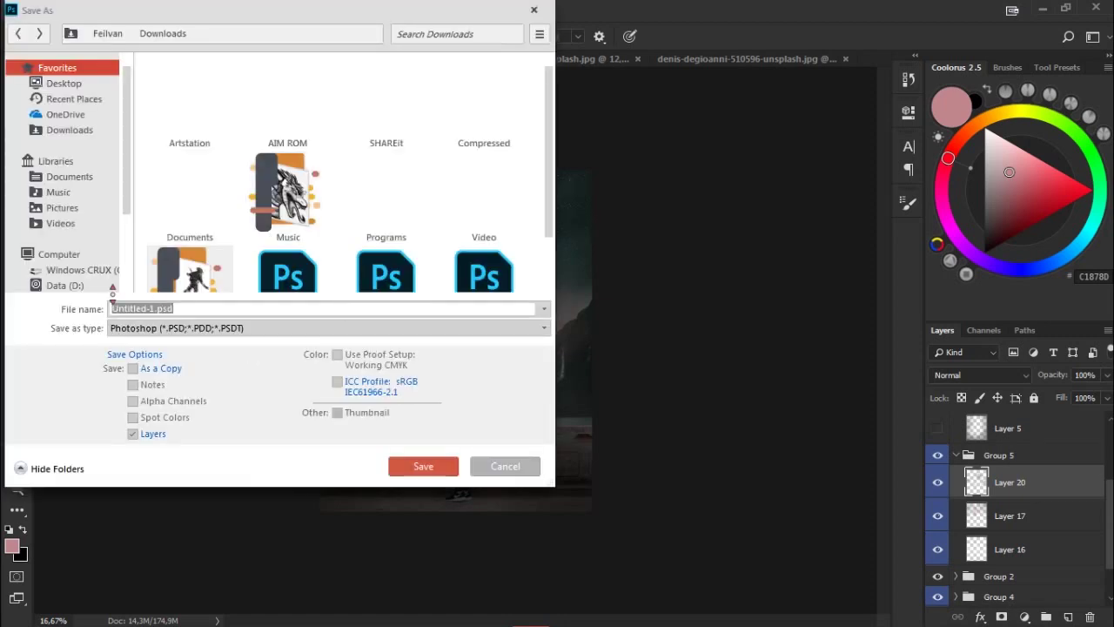
click(112, 285)
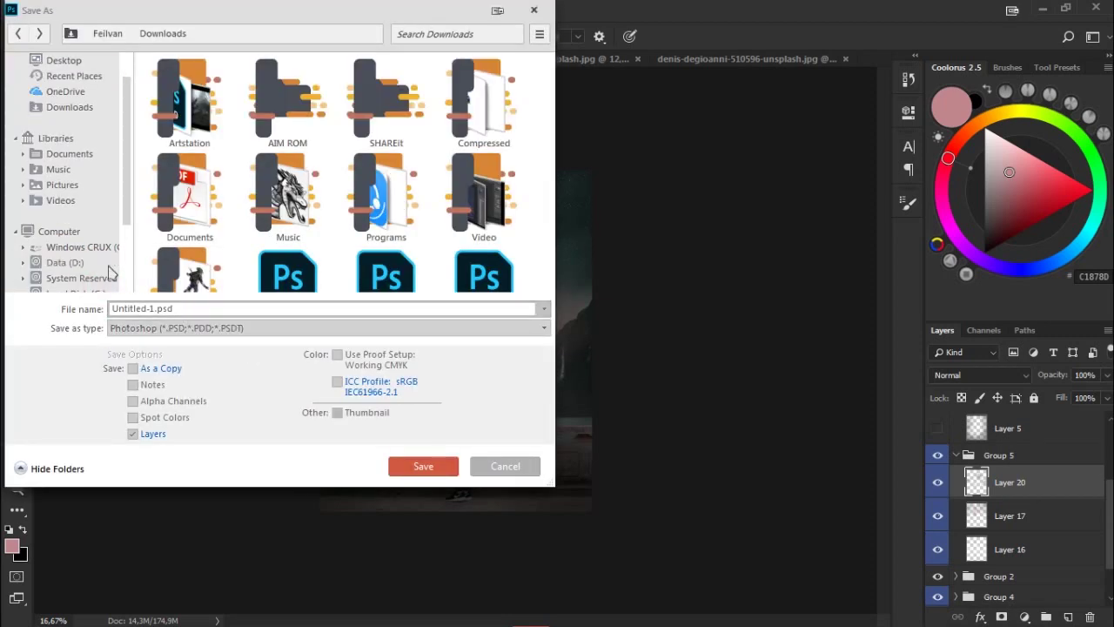
click(189, 308)
text(starry 1)
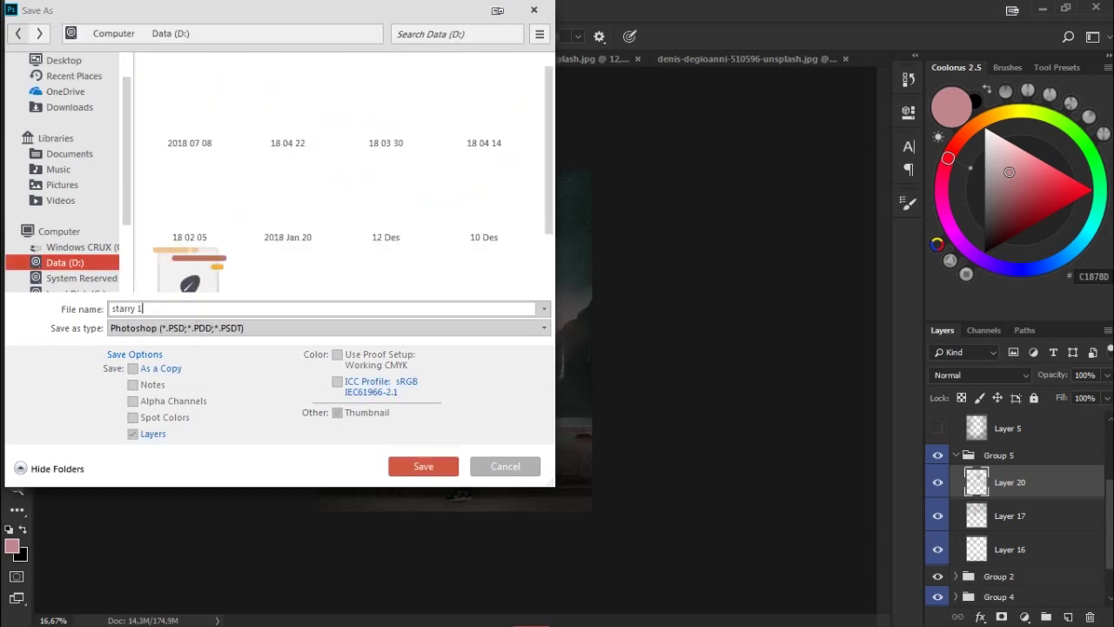
key(Escape)
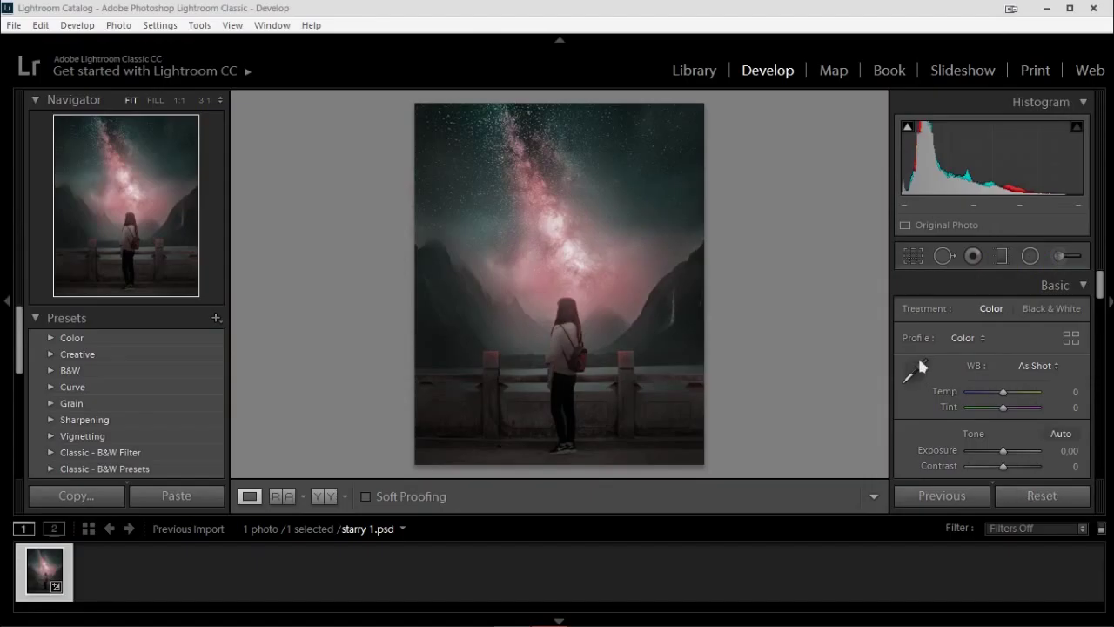
Set Exposure +0.30, Contrast +19, Clarity +17 and Dehaze +5, lifting Shadows and Blacks (+18).
drag(1003, 450, 1007, 450)
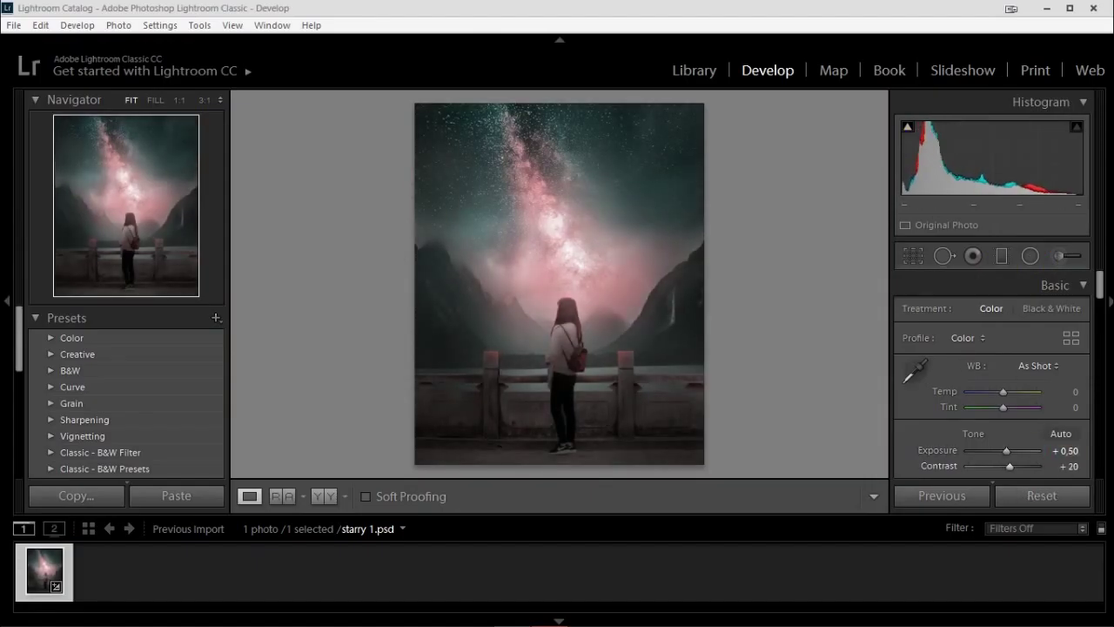
drag(1063, 452, 1063, 454)
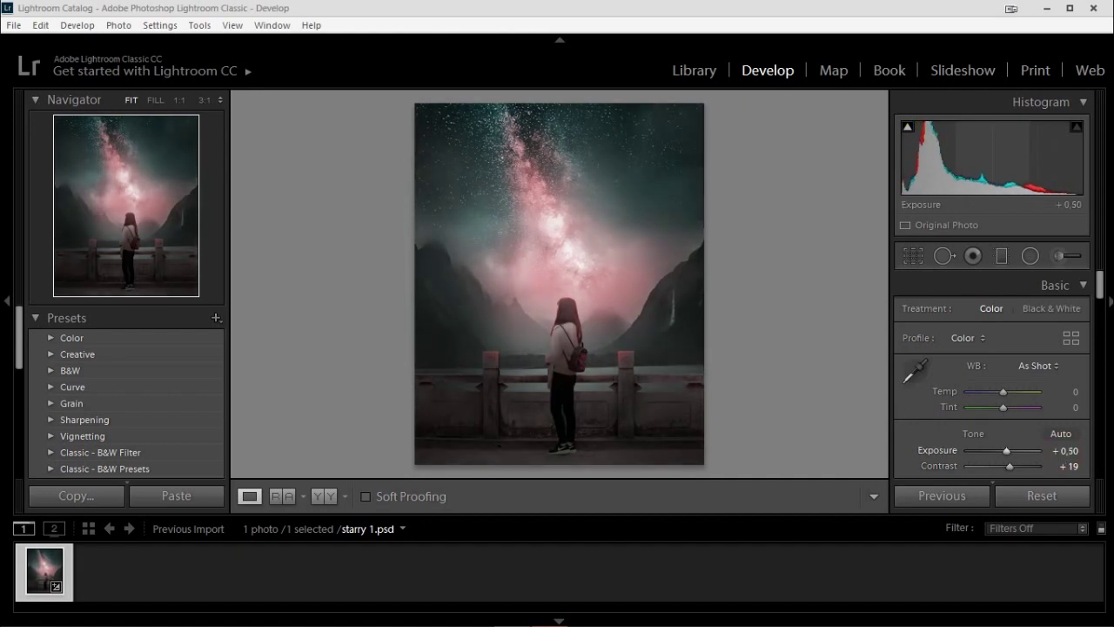
scroll(1099, 374, down, 3)
drag(1003, 374, 1010, 420)
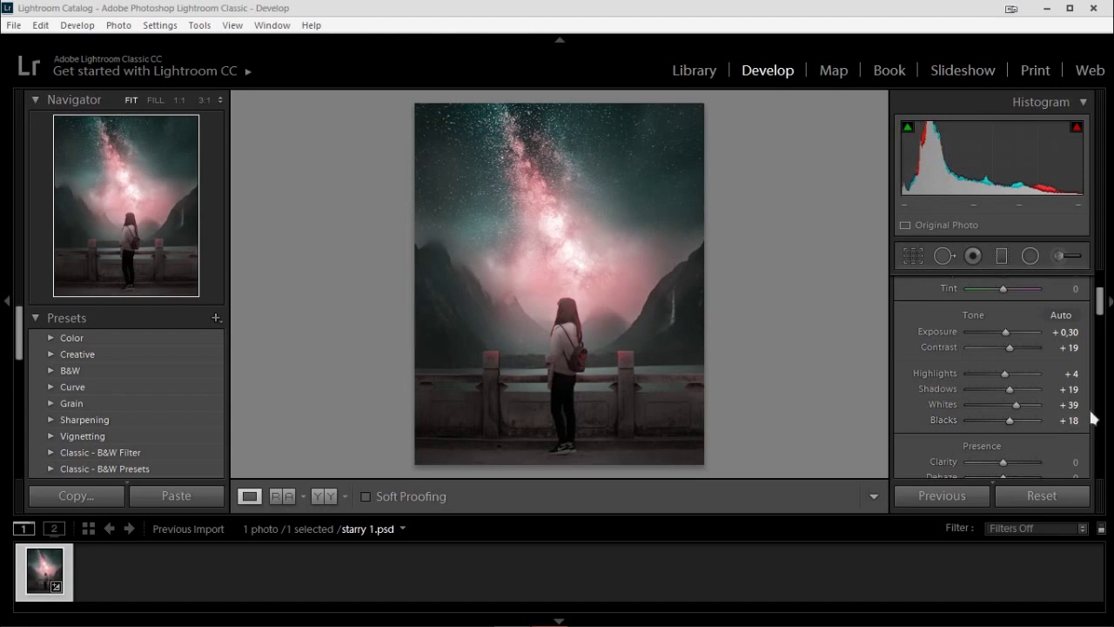
scroll(1062, 425, down, 2)
mouse_move(1069, 402)
mouse_down()
mouse_move(1084, 402)
mouse_move(1063, 402)
mouse_move(1064, 418)
mouse_move(1080, 418)
mouse_up()
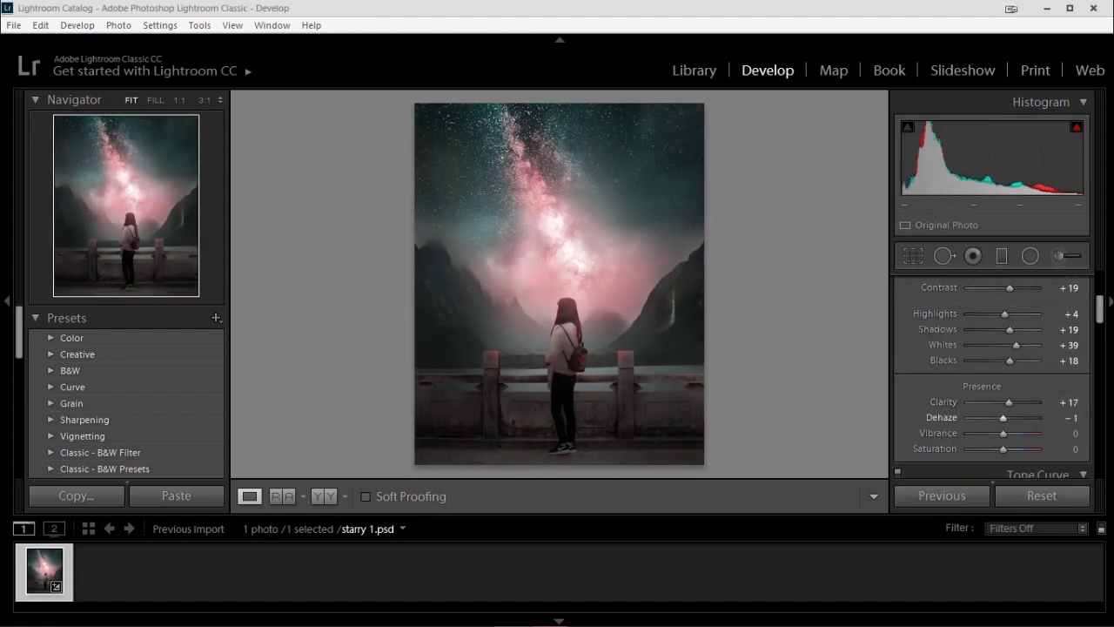
mouse_move(1070, 313)
mouse_down()
mouse_move(1049, 313)
mouse_move(1062, 313)
mouse_move(1063, 345)
mouse_up()
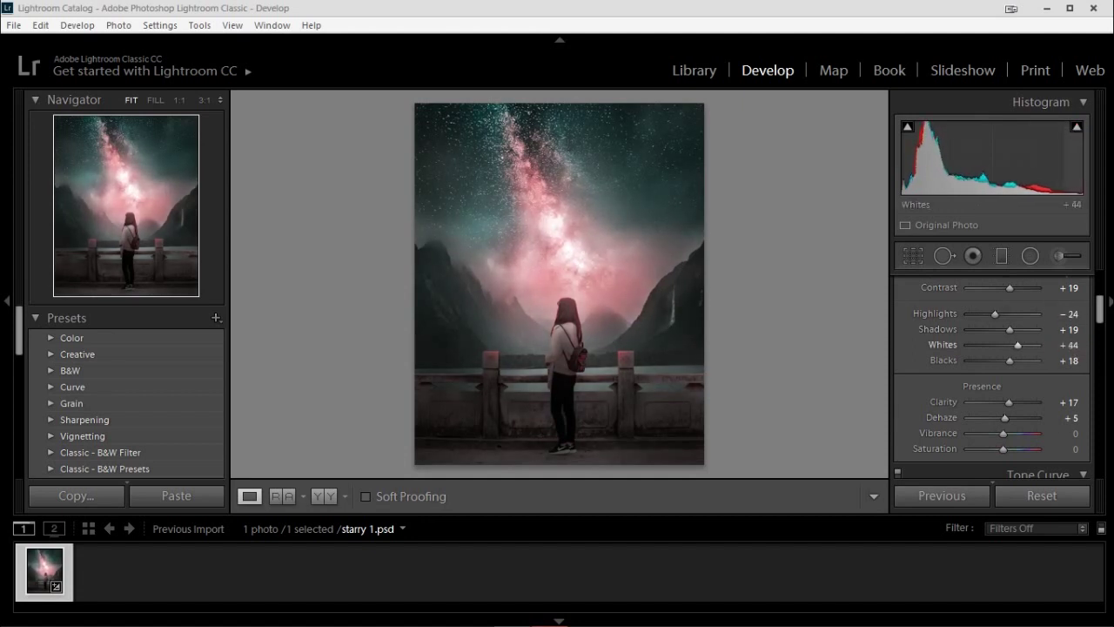
scroll(1065, 437, down, 2)
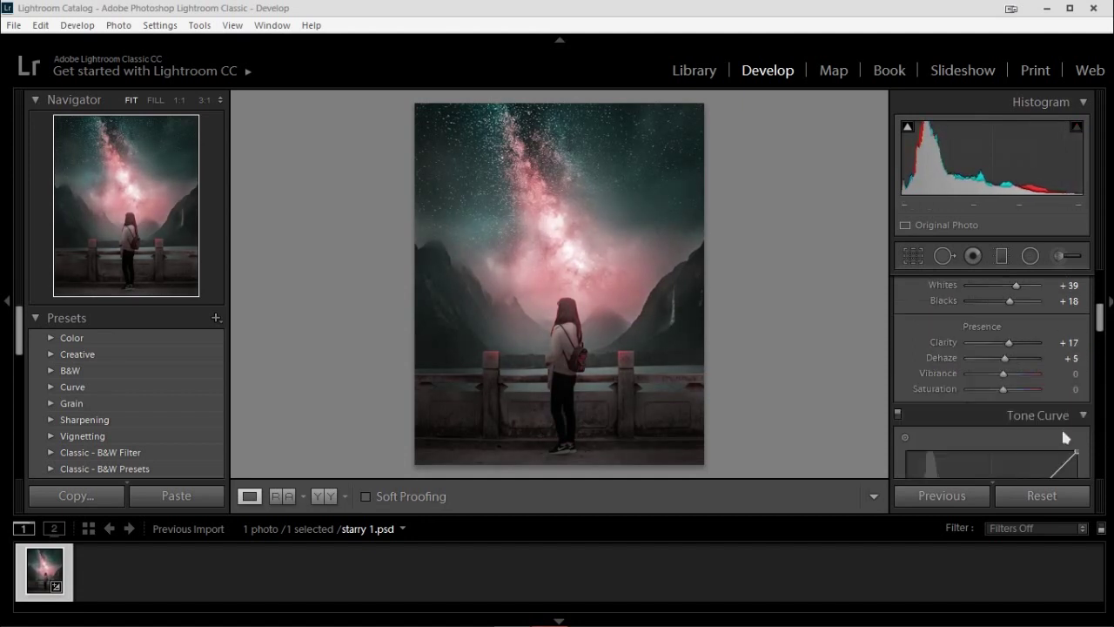
click(1030, 255)
Draw a radial filter around the woman at Exposure -0,4, then widen and stretch the oval taller.
mouse_move(564, 283)
mouse_down()
mouse_move(586, 333)
mouse_move(676, 435)
mouse_up()
click(1072, 372)
text(-0,4)
key(Return)
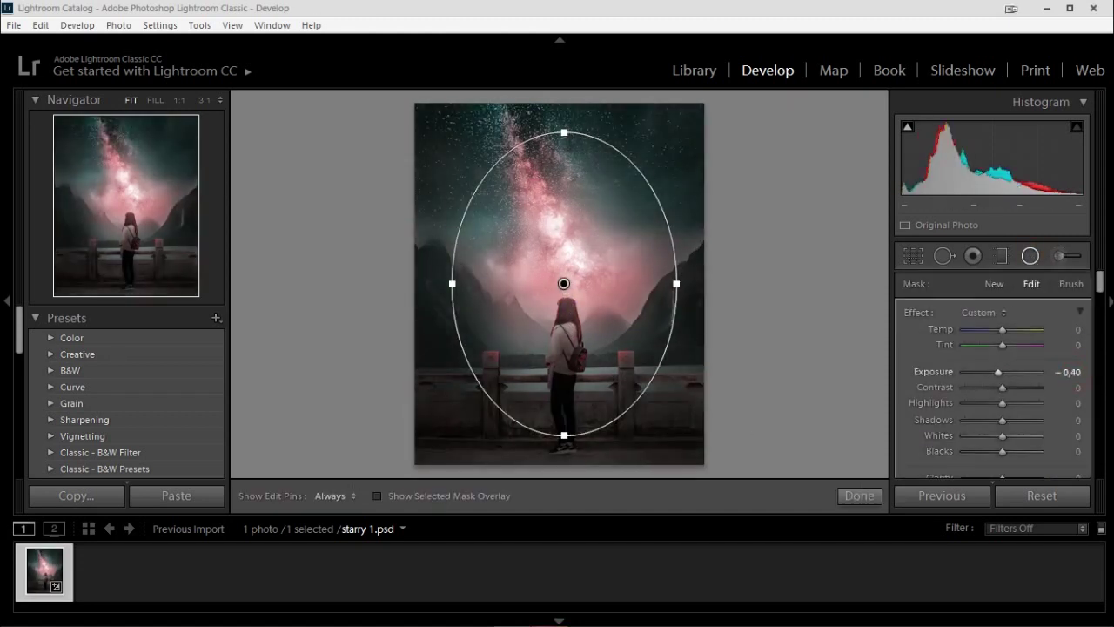
drag(677, 284, 707, 279)
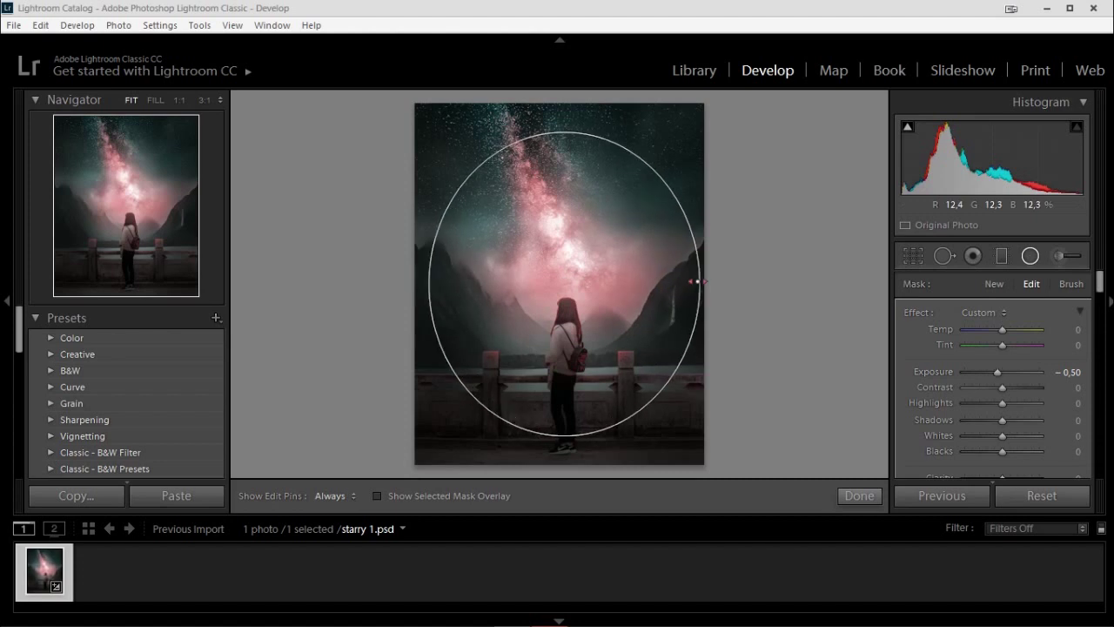
mouse_move(560, 132)
mouse_down()
mouse_move(555, 165)
mouse_move(559, 103)
mouse_up()
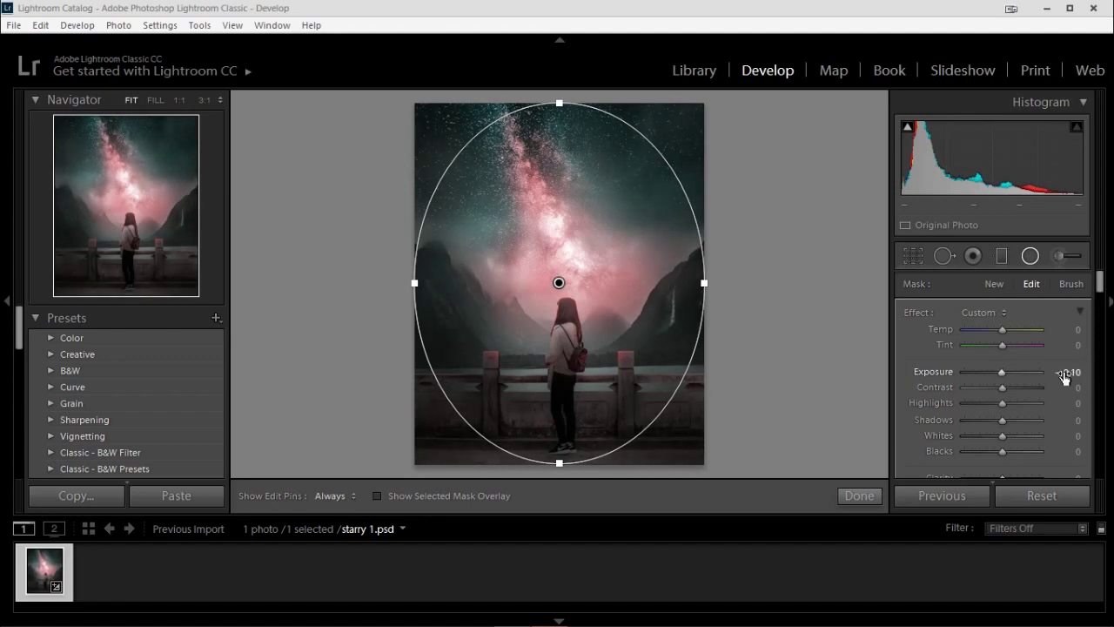
click(859, 495)
scroll(1104, 384, down, 3)
scroll(1104, 361, down, 3)
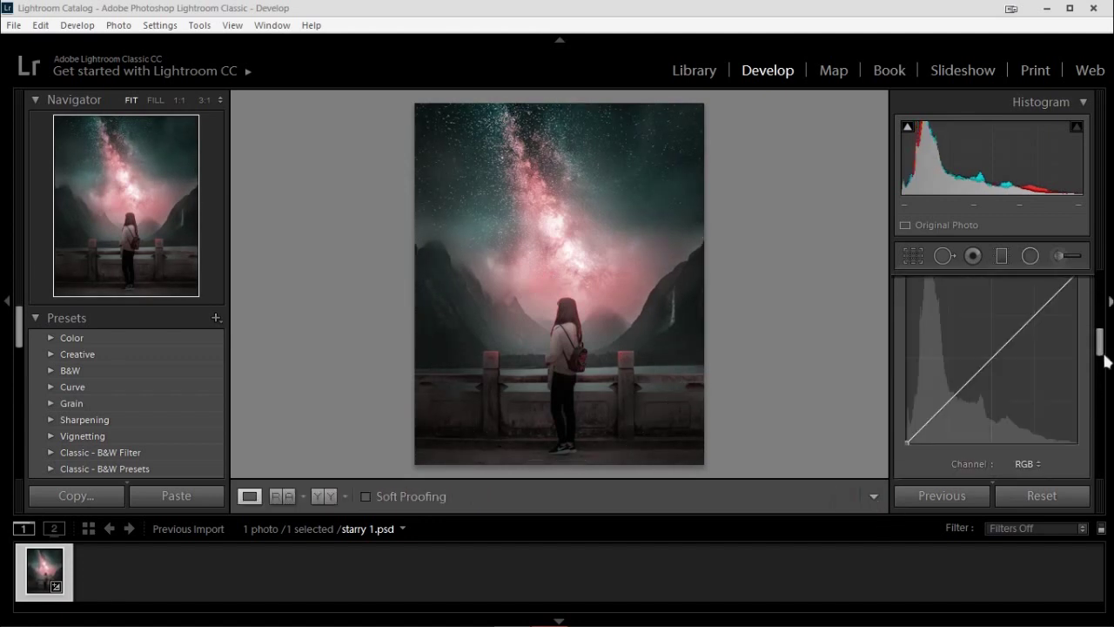
Raise the tone curve's black point to about 9% to fade the shadows.
drag(933, 435, 939, 430)
key(ctrl+z)
mouse_move(908, 465)
mouse_down()
mouse_move(893, 450)
mouse_move(938, 438)
mouse_up()
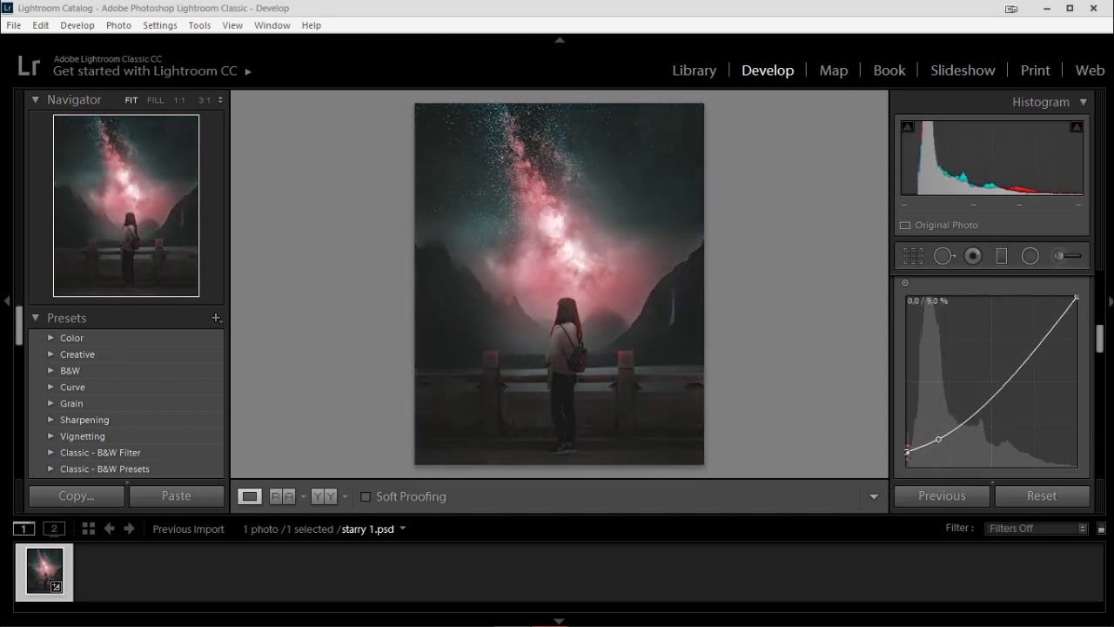
mouse_move(937, 440)
mouse_down()
mouse_move(922, 448)
mouse_move(942, 439)
mouse_up()
Add midtone and highlight points and fine-tune the lower points into a gentle S-curve.
click(994, 395)
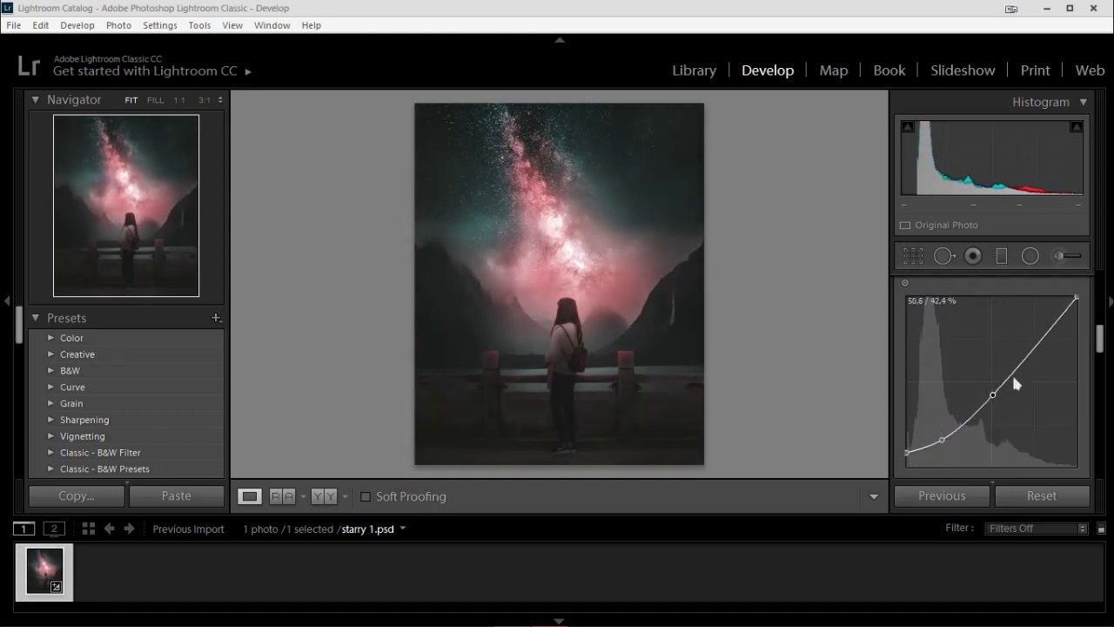
click(1050, 318)
click(1035, 349)
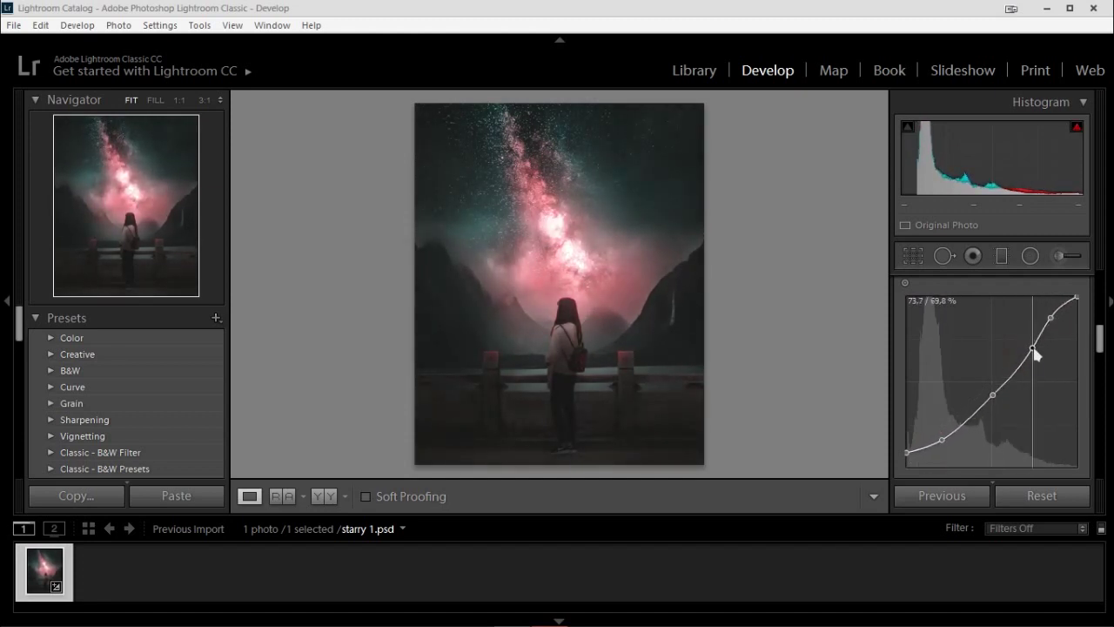
drag(993, 396, 987, 404)
click(943, 440)
drag(943, 441, 889, 453)
click(905, 452)
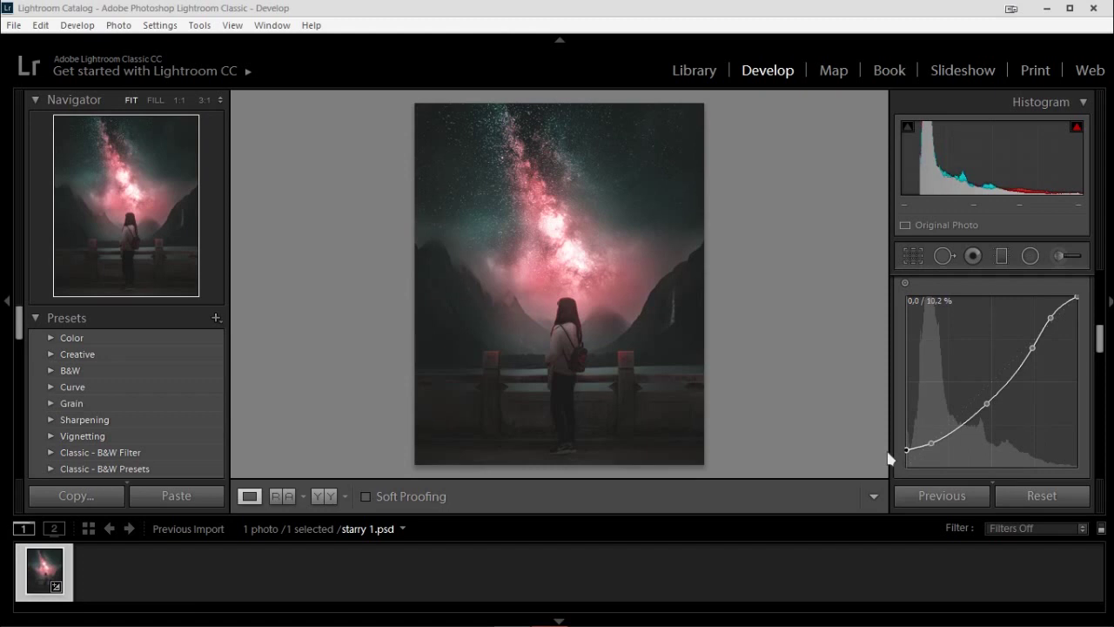
drag(932, 443, 949, 437)
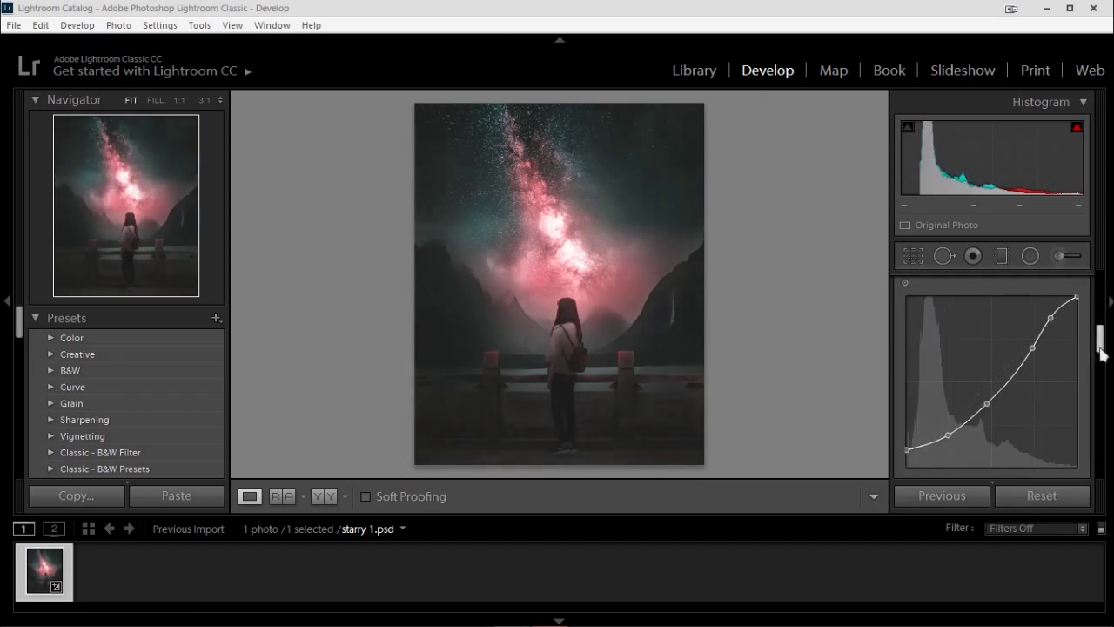
drag(1101, 353, 1101, 383)
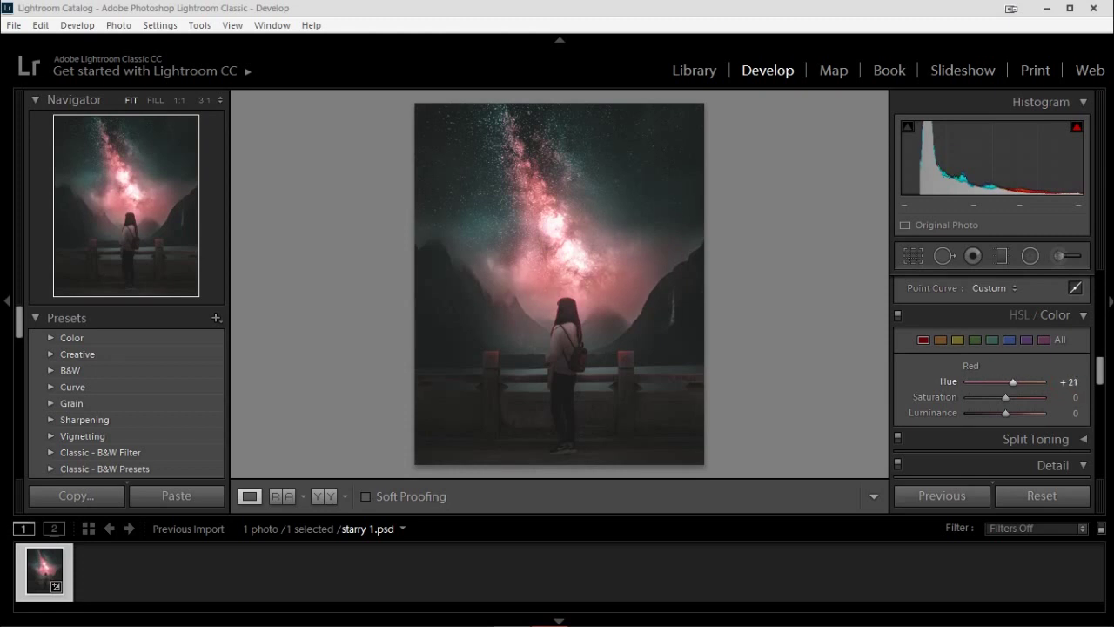
Dim the reds, darken blues to luminance −35, and set Aqua to Hue +23, Saturation +23, Luminance +18.
mouse_move(1053, 411)
mouse_down()
mouse_move(1040, 411)
mouse_move(1061, 397)
mouse_up()
click(1008, 340)
click(994, 340)
drag(1072, 397, 1090, 397)
drag(1086, 416, 1073, 414)
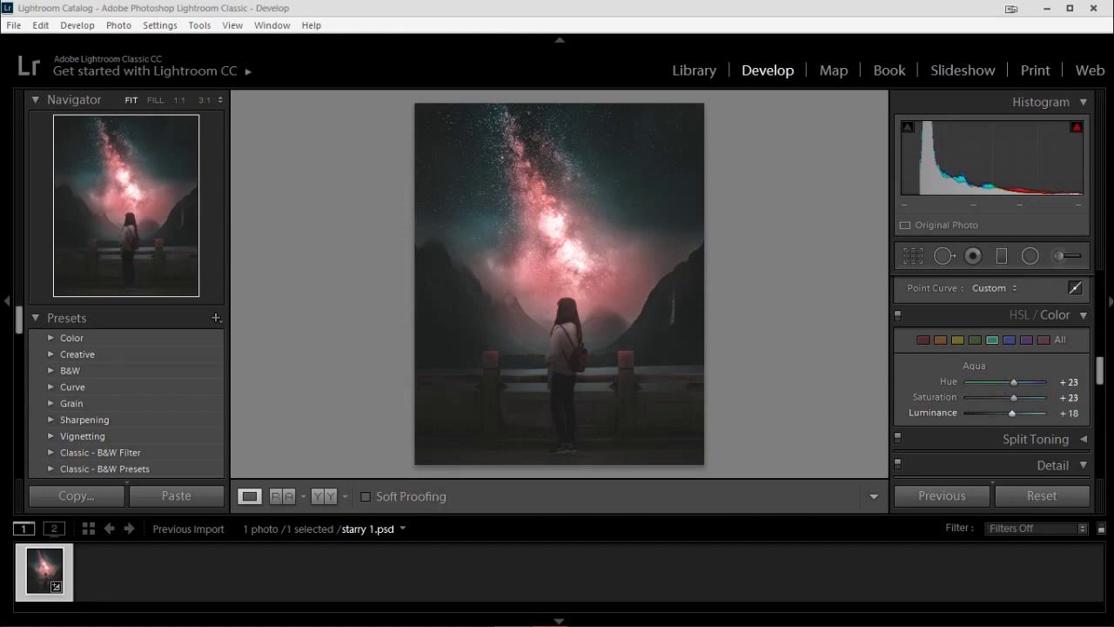
Set luminance noise reduction to 34, comparing against the original photo.
scroll(1093, 397, down, 5)
scroll(1094, 397, down, 3)
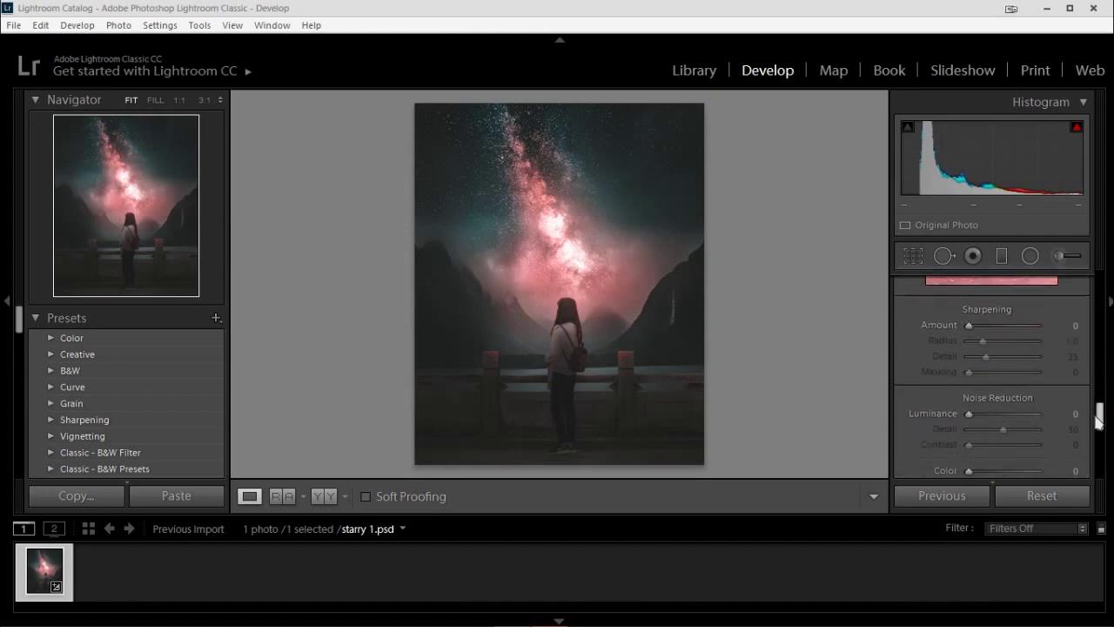
drag(1067, 414, 1066, 407)
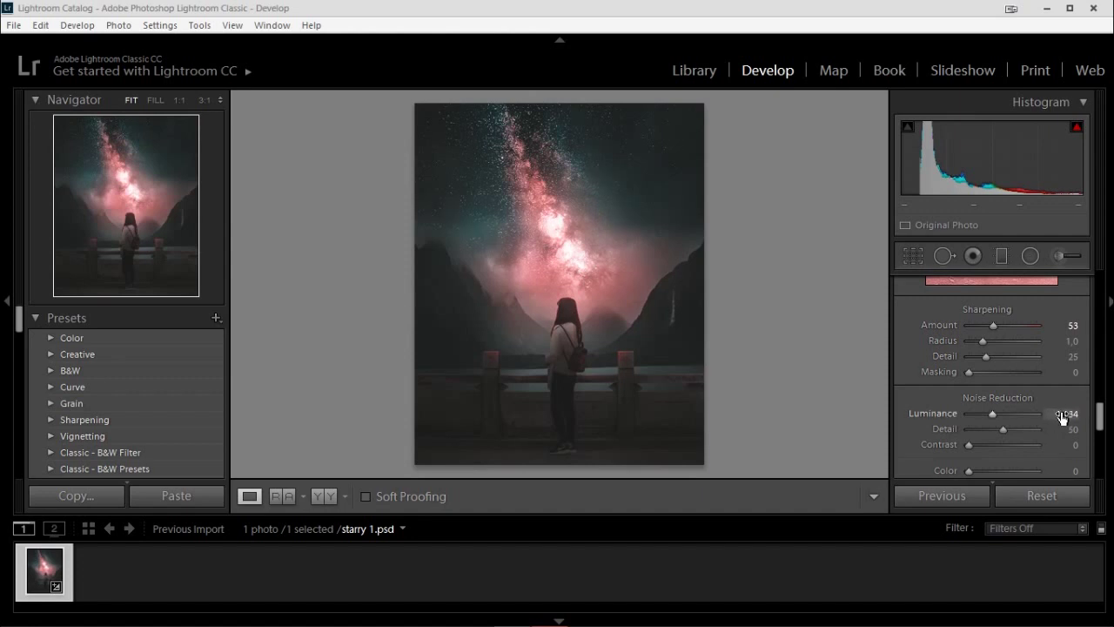
double_click(1053, 420)
key(backslash)
key(backslash)
drag(1069, 422, 1078, 421)
Add grain amount 18 in Effects and return to the Basic panel's Tone and Presence sliders.
scroll(1057, 427, down, 5)
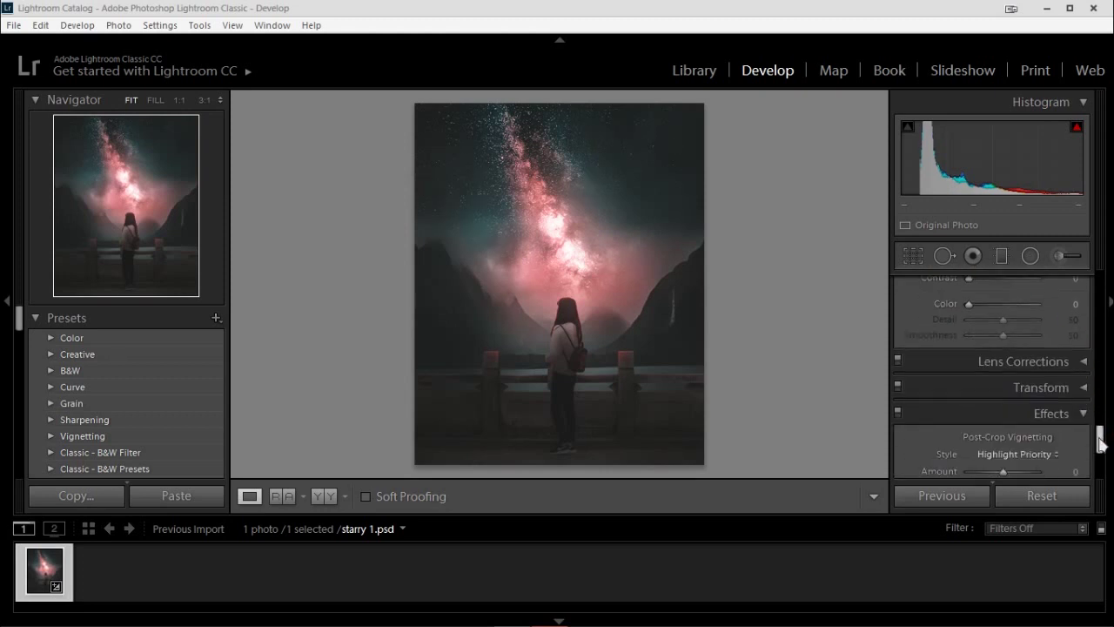
scroll(1067, 433, down, 2)
drag(1072, 437, 1086, 442)
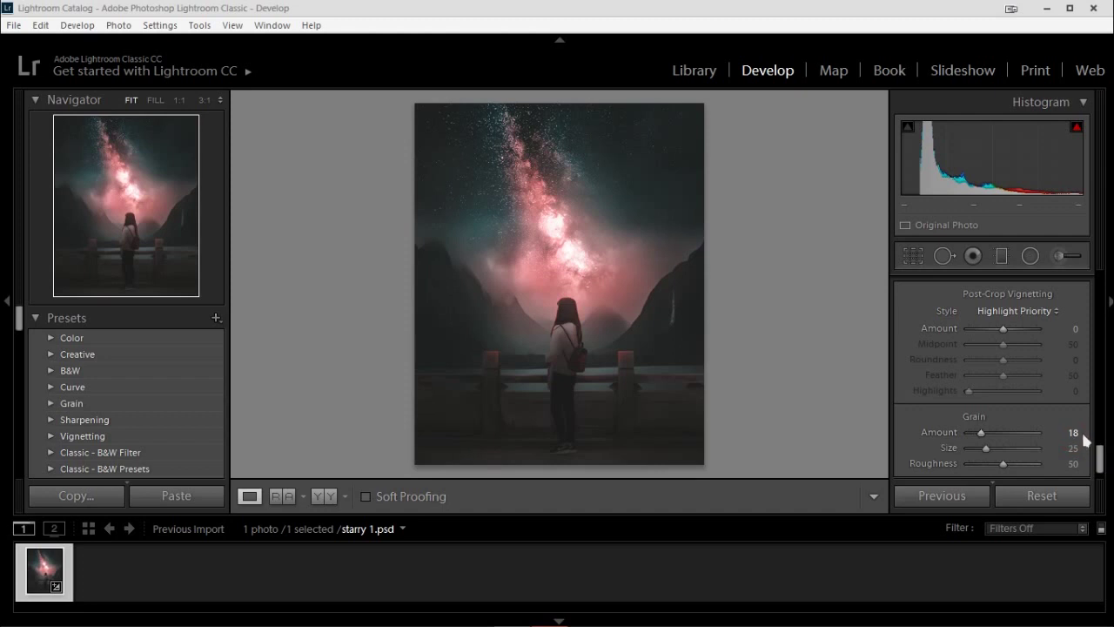
scroll(1088, 444, up, 2)
scroll(1084, 418, up, 4)
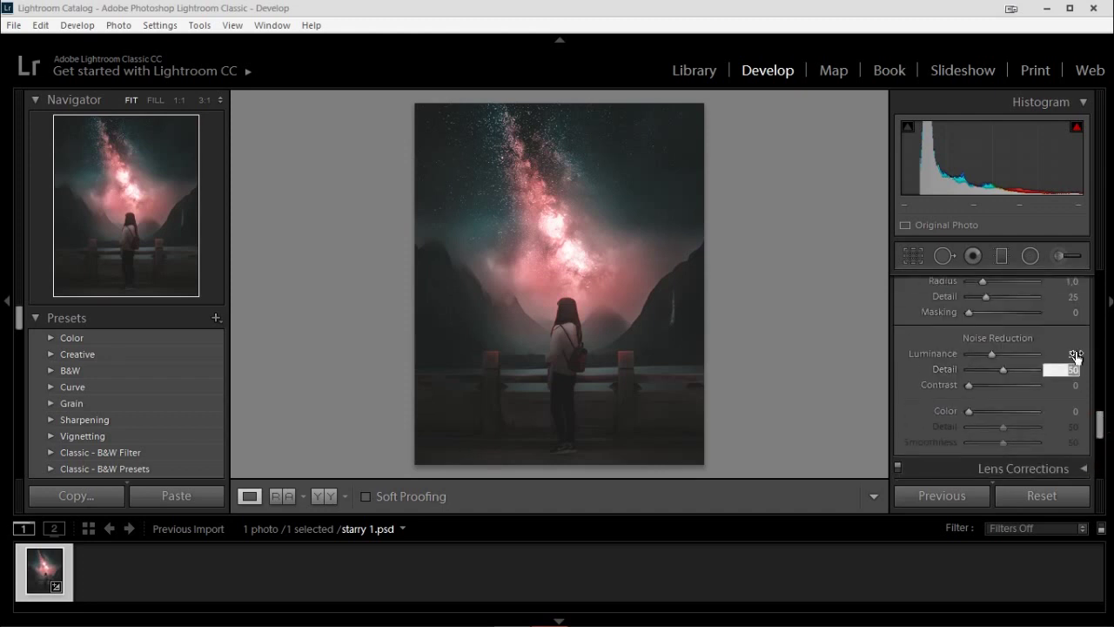
drag(1102, 425, 1109, 311)
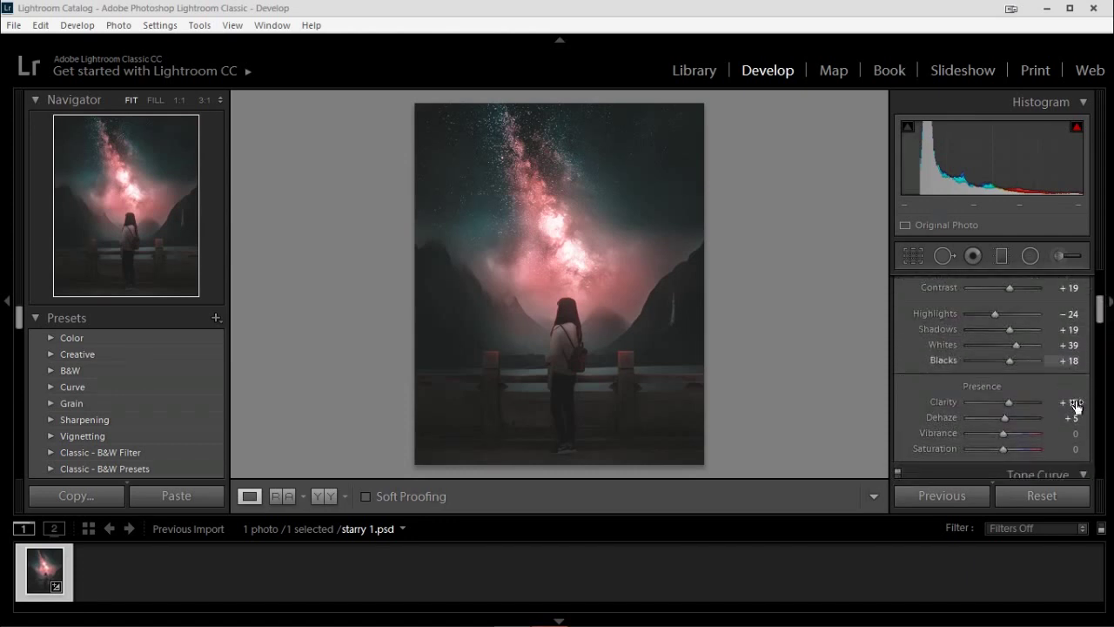
Set Clarity +36, Dehaze +11, Shadows +10, Whites +41 and Blacks +5.
drag(1000, 402, 1017, 402)
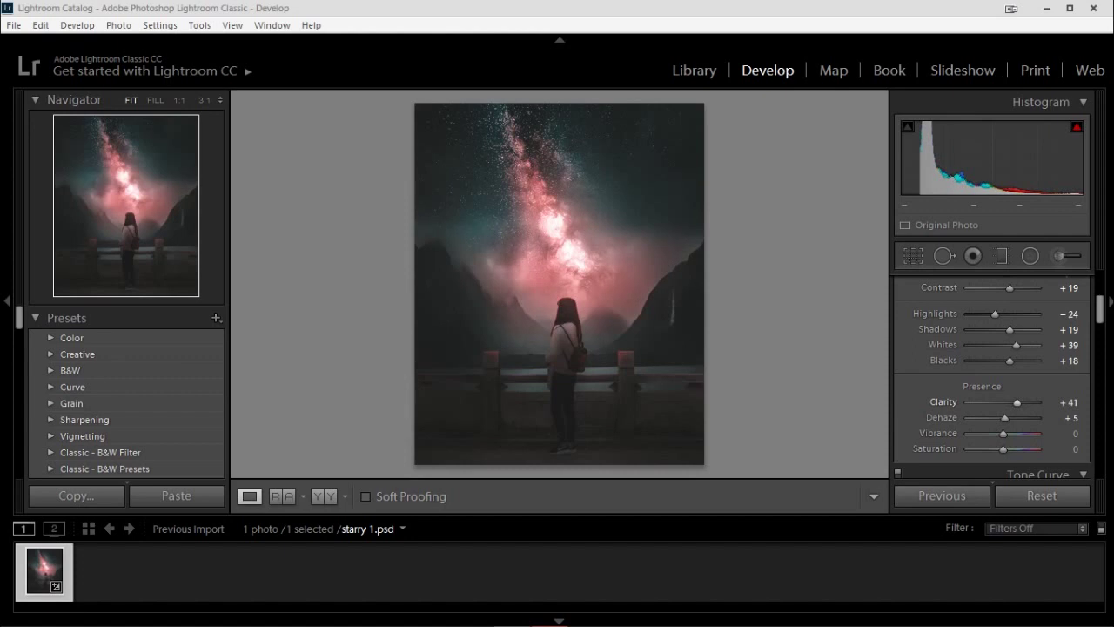
mouse_move(1063, 423)
mouse_down()
mouse_move(1077, 423)
mouse_move(1070, 402)
mouse_up()
drag(1069, 402, 1083, 403)
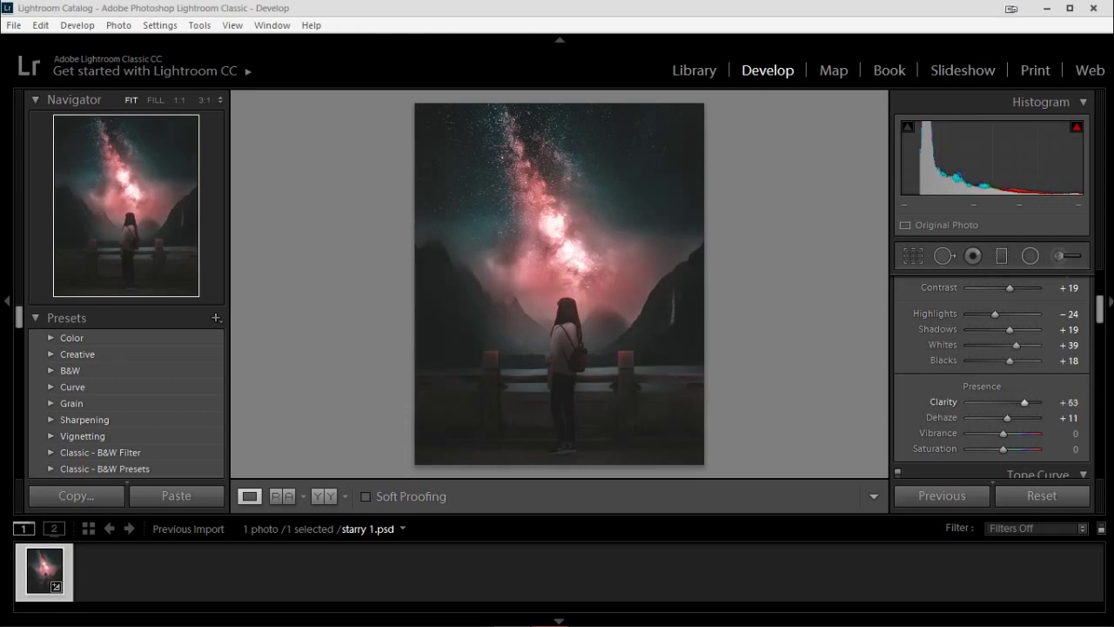
scroll(1076, 316, up, 1)
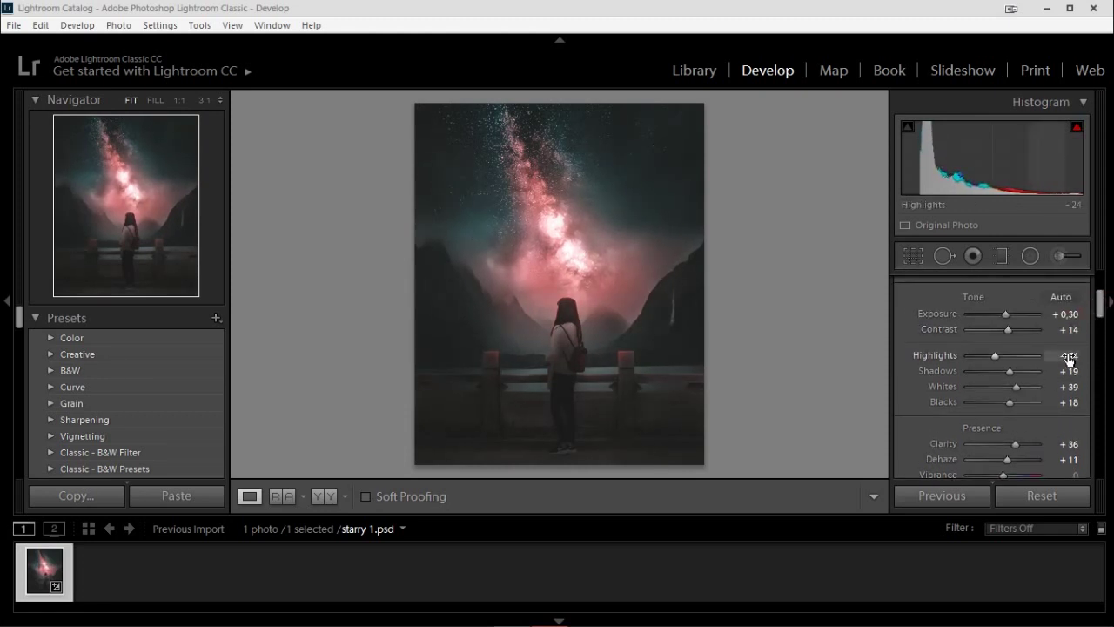
mouse_move(1070, 372)
mouse_down()
mouse_move(1050, 372)
mouse_move(1073, 371)
mouse_move(1064, 371)
mouse_move(1062, 402)
mouse_move(1073, 402)
mouse_move(1075, 372)
mouse_up()
drag(1101, 306, 1101, 341)
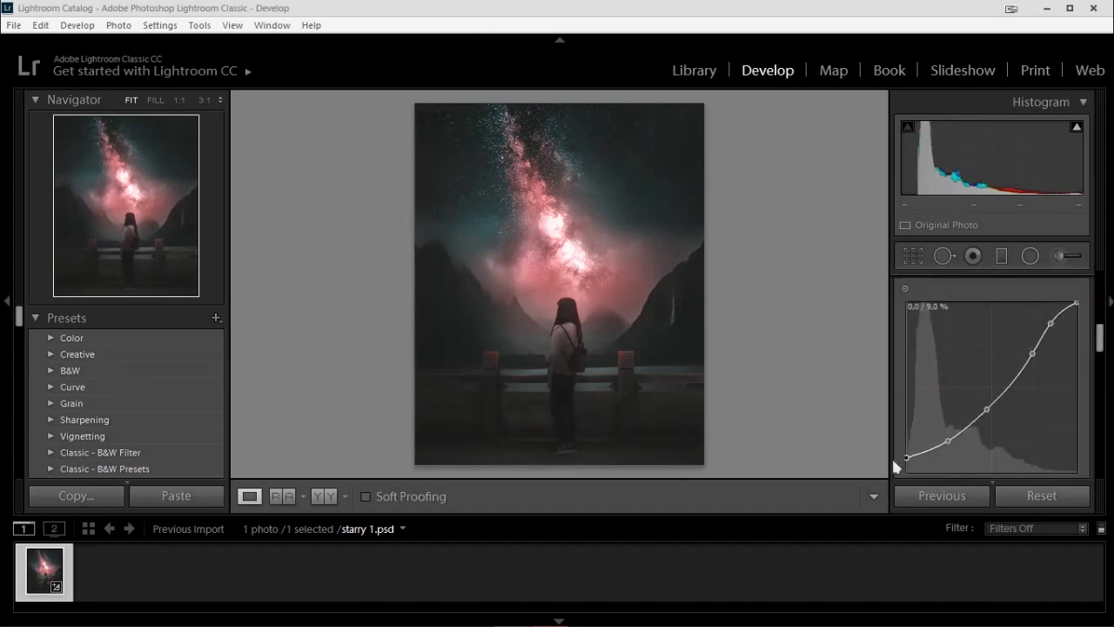
Lift the curve's shadow point, add a midtone point and steepen the upper half of the S.
mouse_move(948, 441)
mouse_down()
mouse_move(940, 445)
mouse_move(949, 444)
mouse_up()
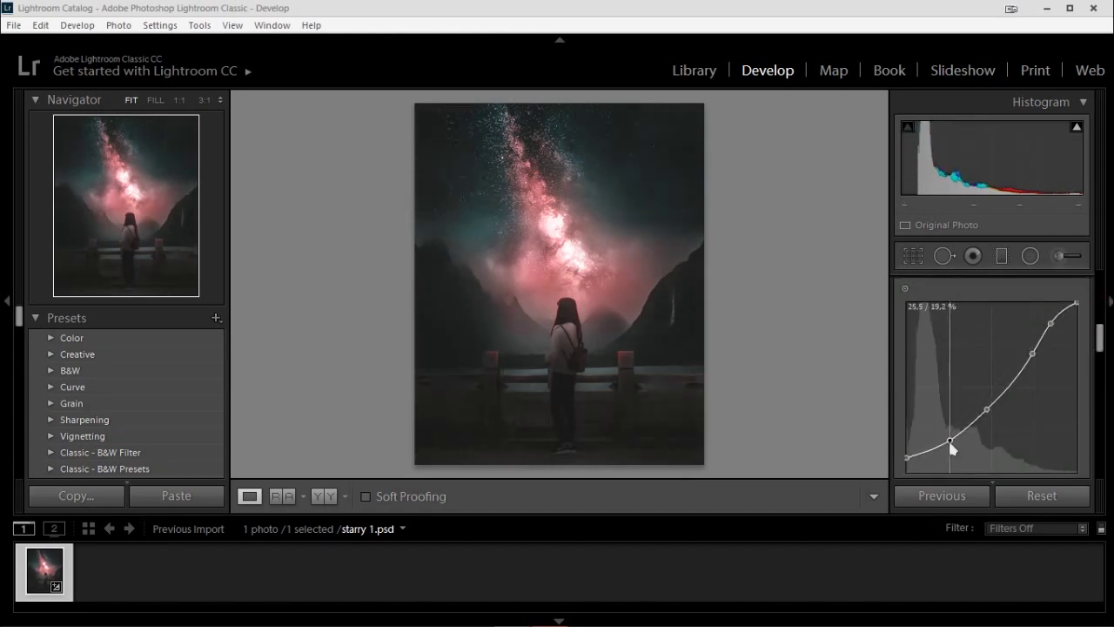
drag(950, 444, 893, 460)
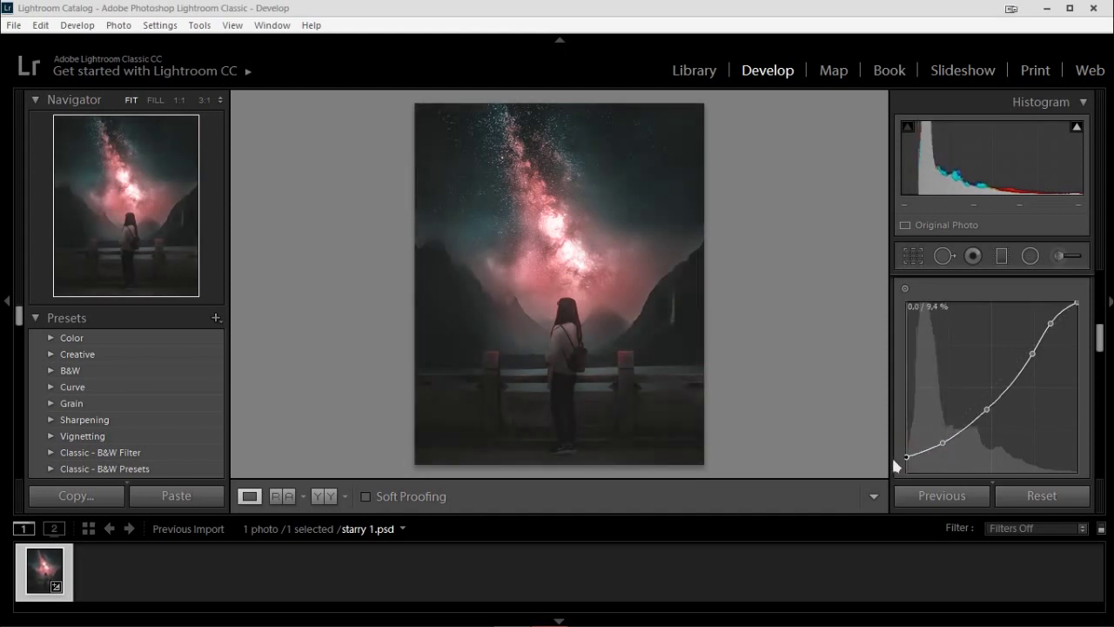
drag(1050, 323, 1058, 312)
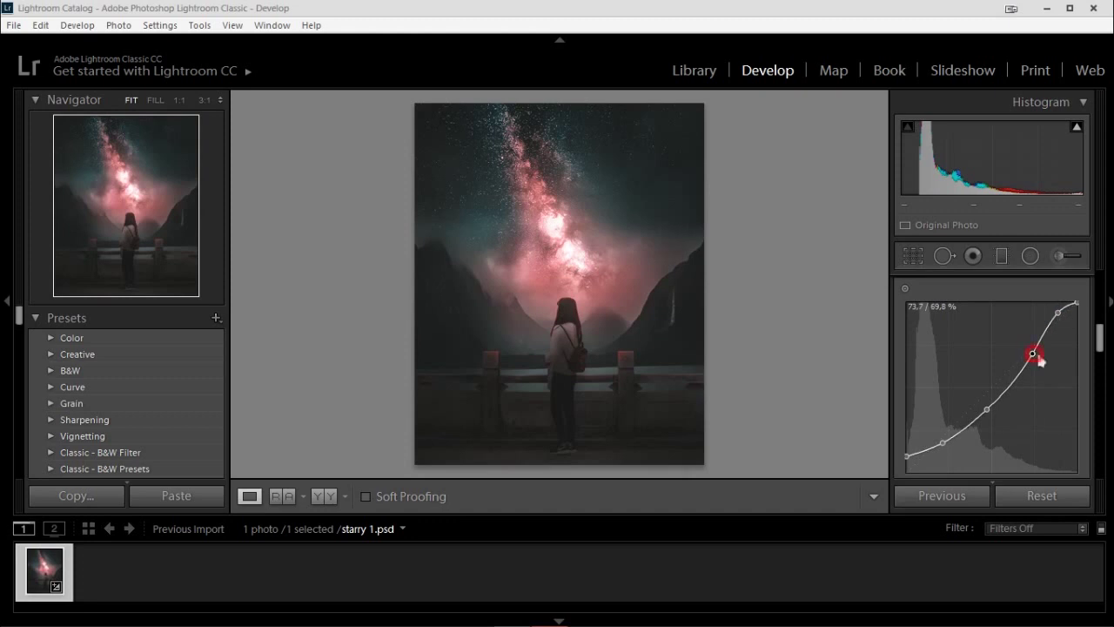
drag(1033, 354, 1045, 343)
click(1015, 383)
drag(987, 410, 977, 425)
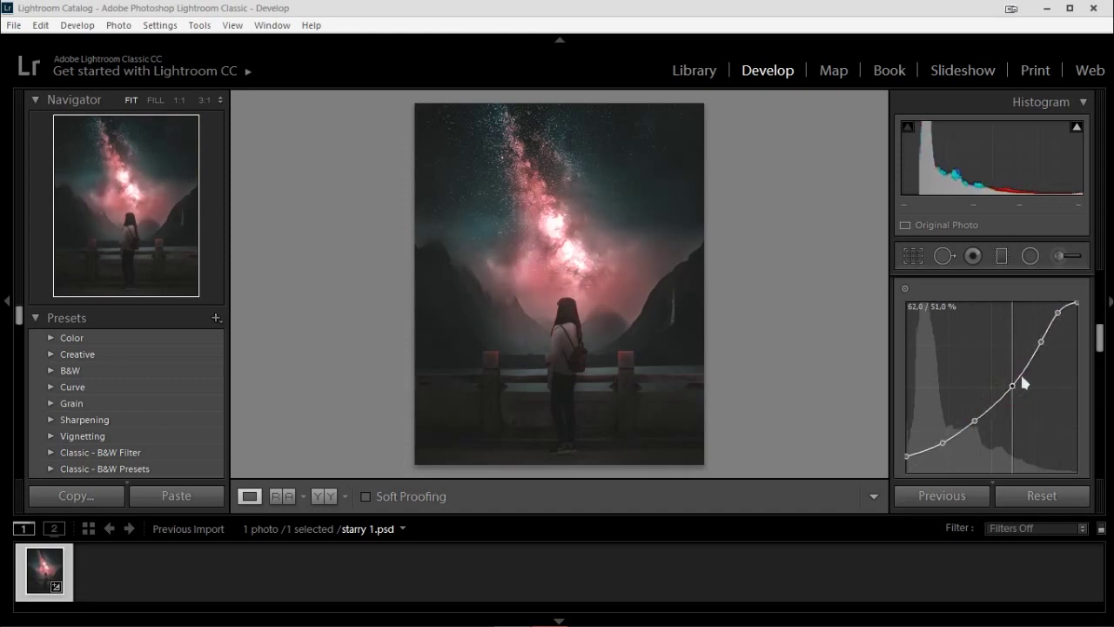
drag(1044, 339, 1036, 350)
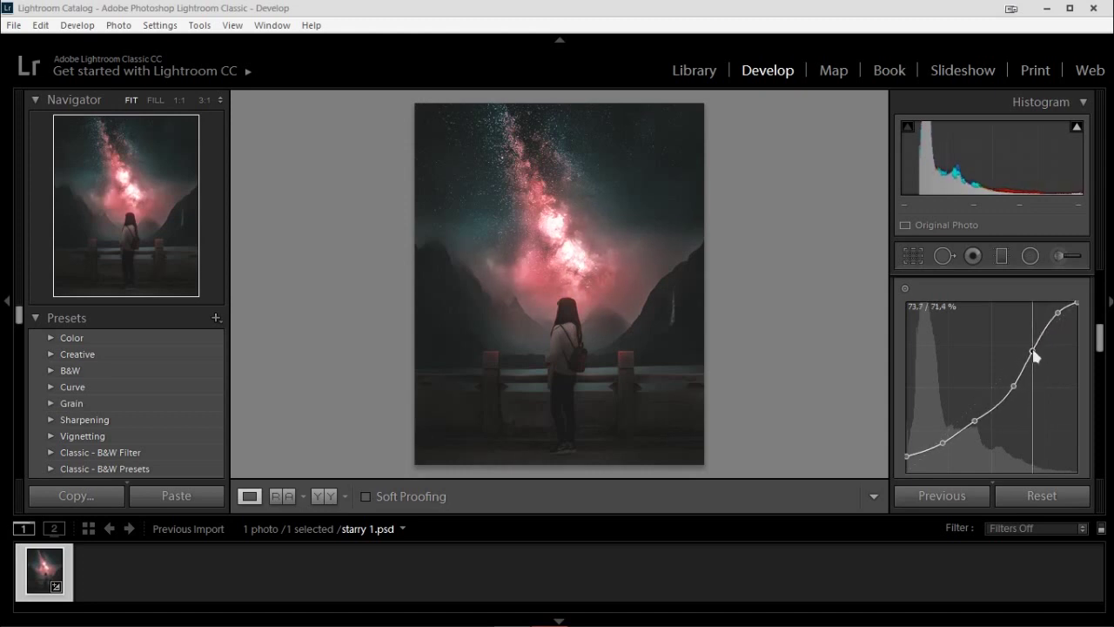
click(1031, 256)
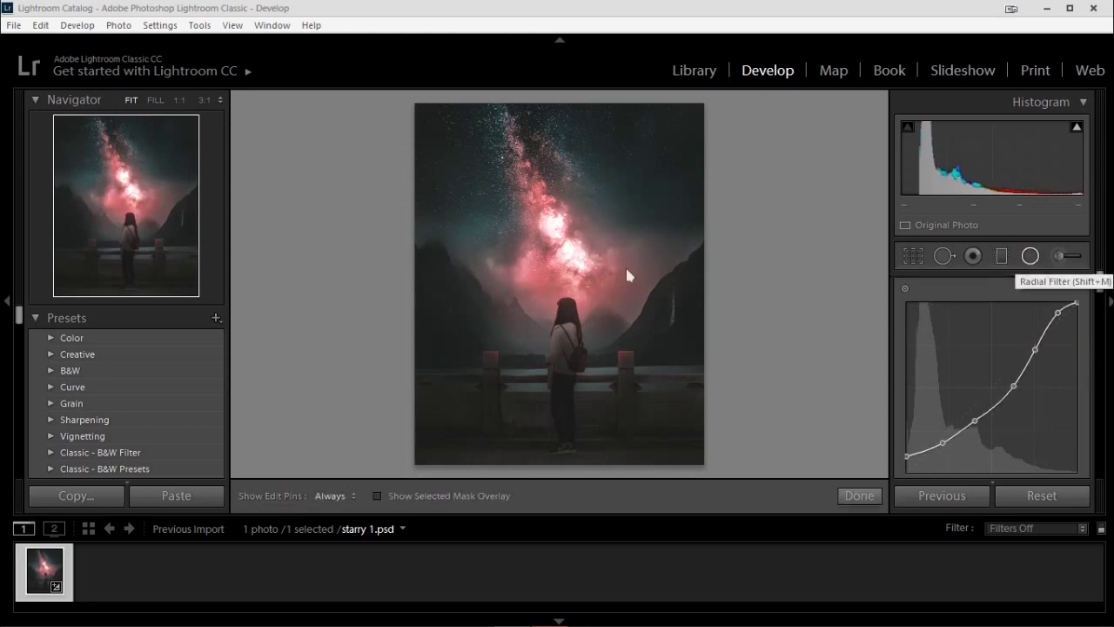
Draw a tall elliptical radial filter over the photo centre and enter exposure 0,6.
drag(561, 287, 704, 463)
drag(557, 463, 555, 475)
click(1069, 372)
text(0,6)
key(Return)
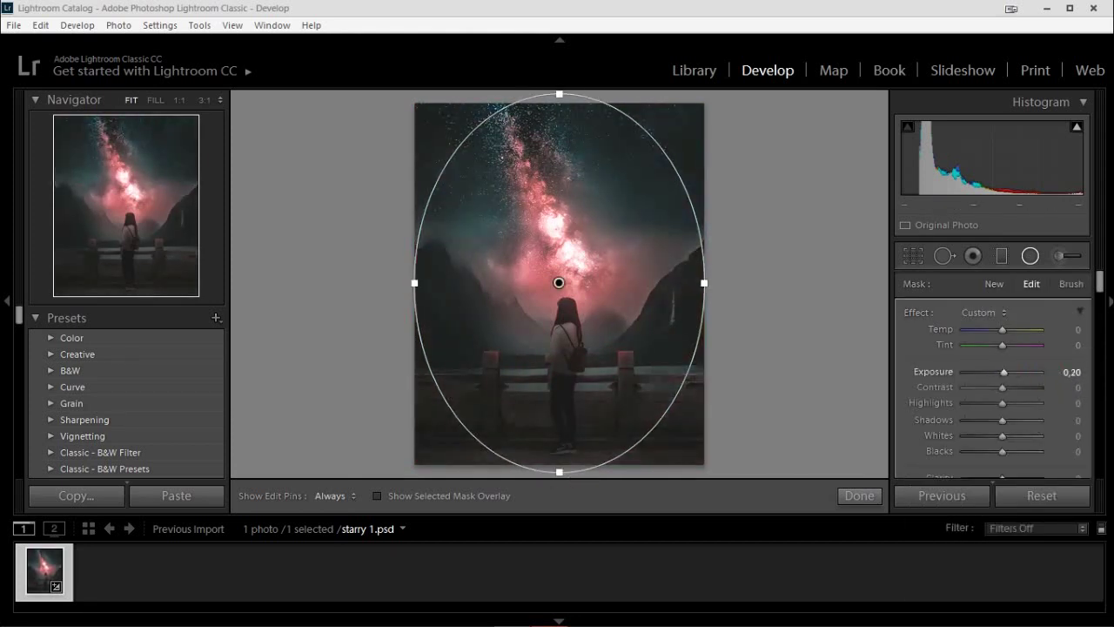
drag(1007, 371, 999, 372)
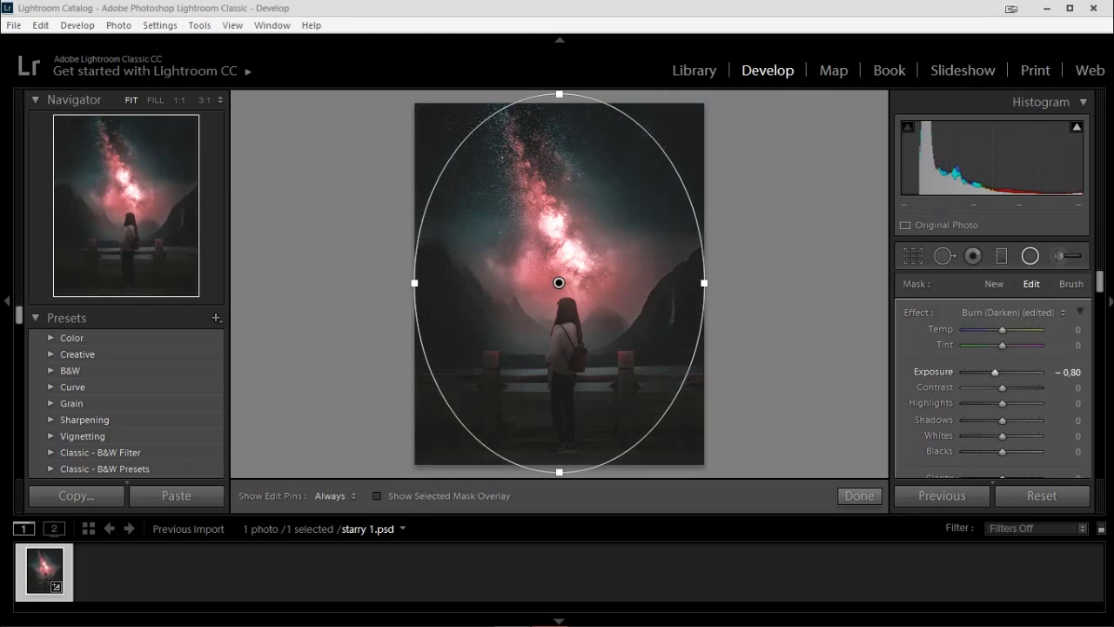
Set the filter's exposure to −0,20 and reshape it into a wide circle over the girl.
scroll(1101, 296, down, 1)
scroll(1101, 296, down, 5)
drag(1075, 331, 1097, 331)
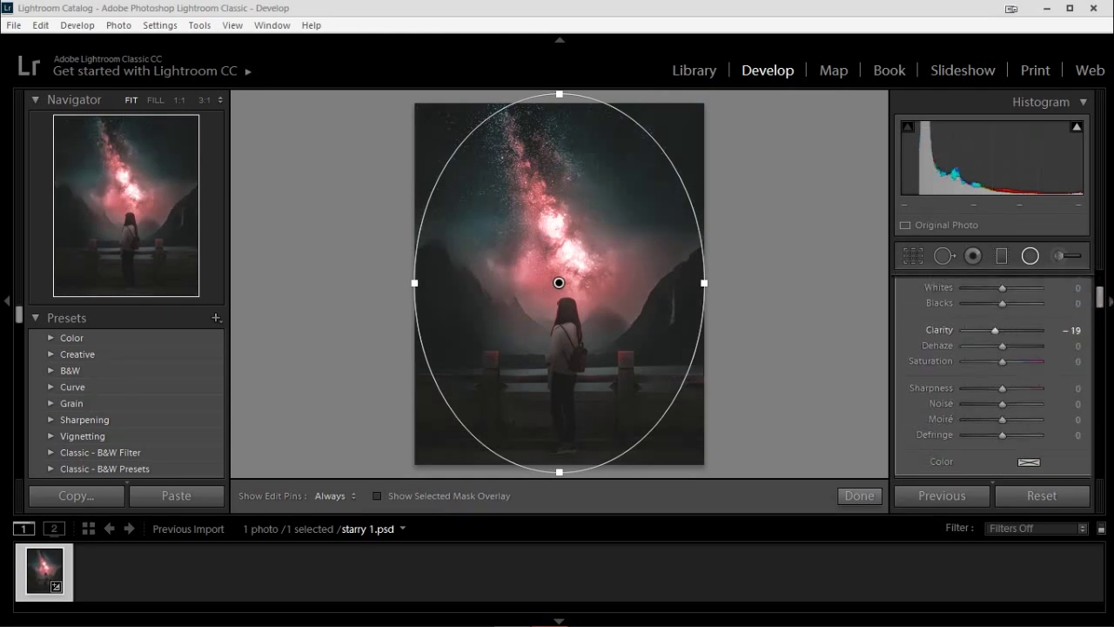
scroll(1098, 296, up, 5)
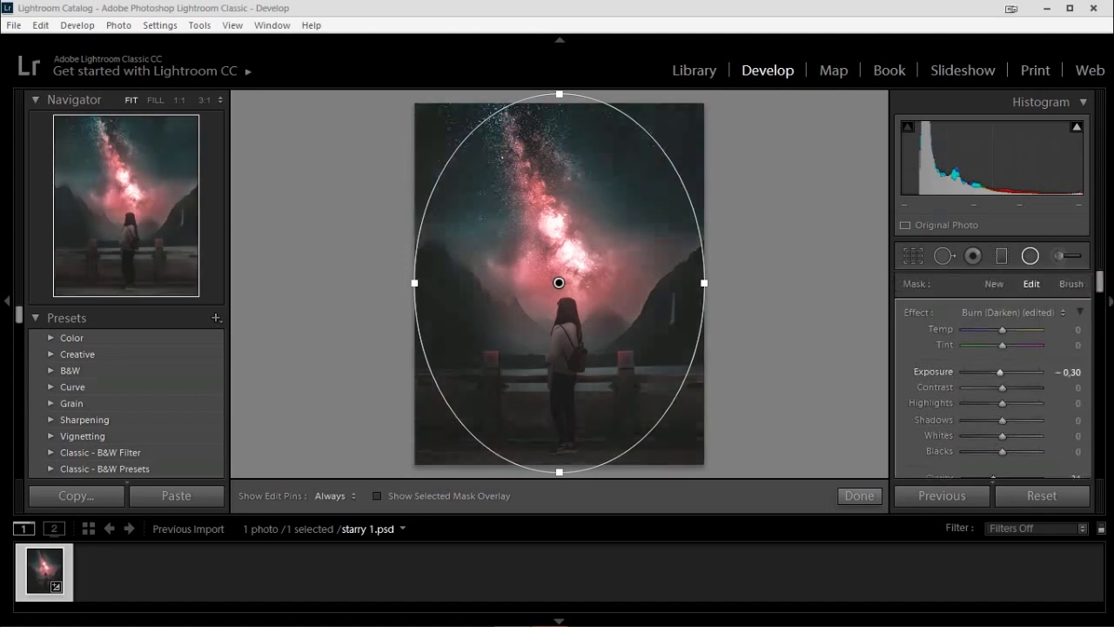
drag(1004, 371, 1000, 371)
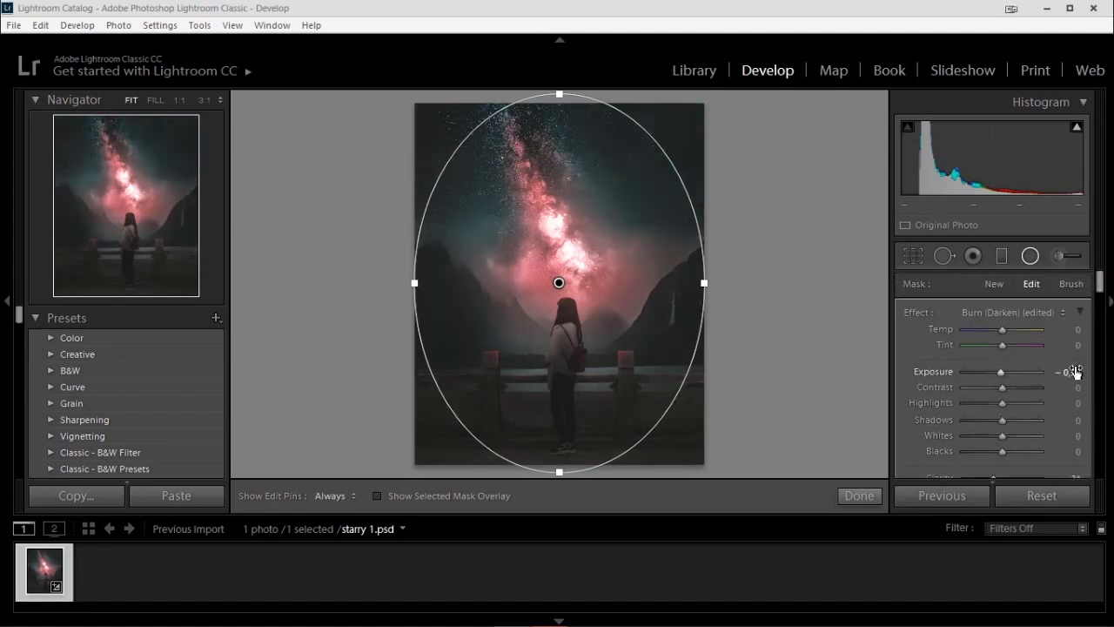
drag(558, 283, 558, 316)
drag(559, 128, 559, 161)
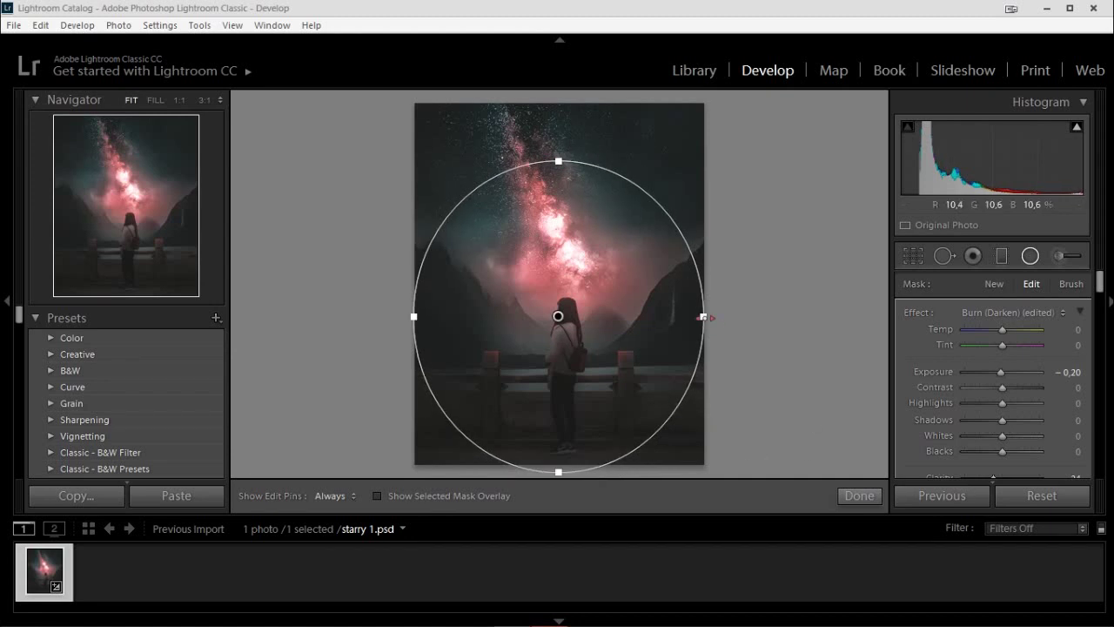
drag(704, 317, 727, 317)
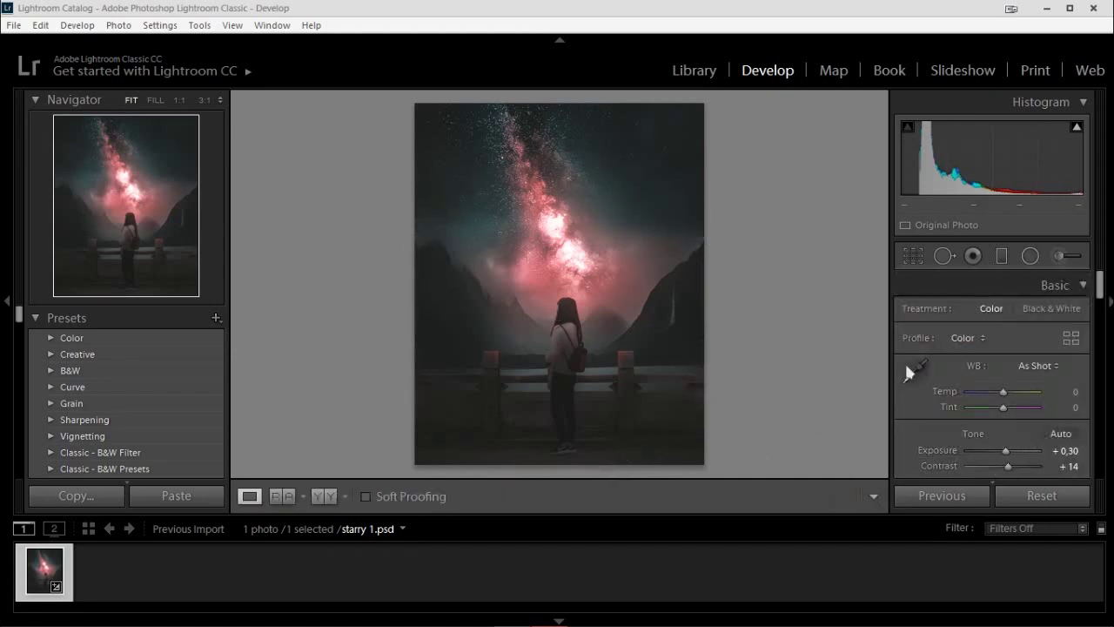
drag(1101, 287, 1101, 370)
Set Orange to Hue −16, Saturation −42, Luminance +30, and darken Magenta and adjust Red.
click(941, 334)
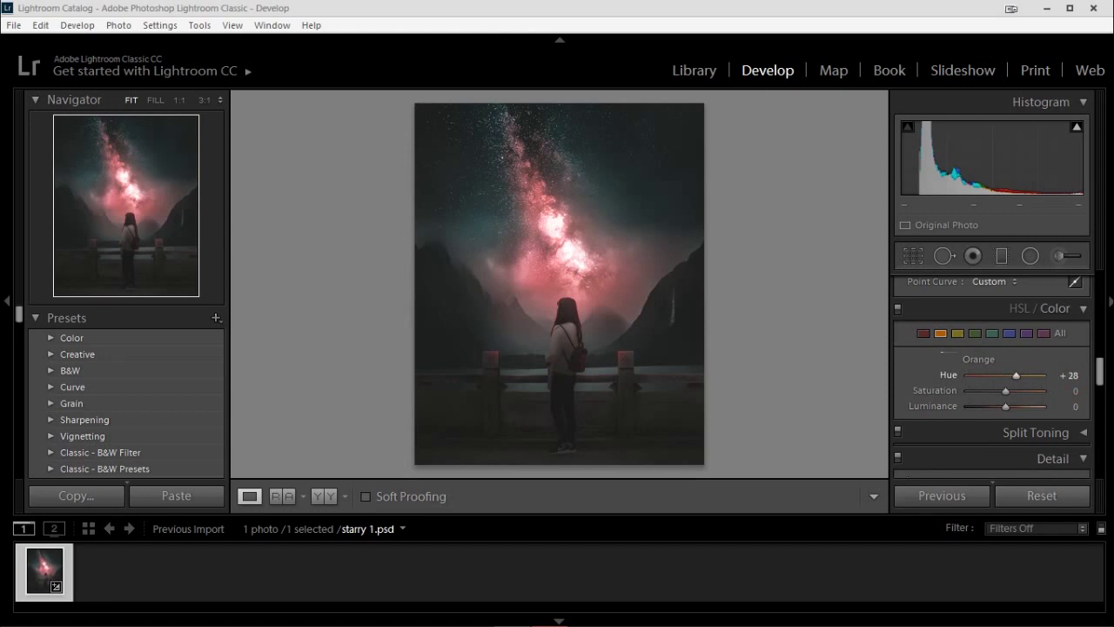
click(923, 333)
click(1043, 334)
click(1072, 376)
drag(1005, 407, 992, 406)
click(923, 333)
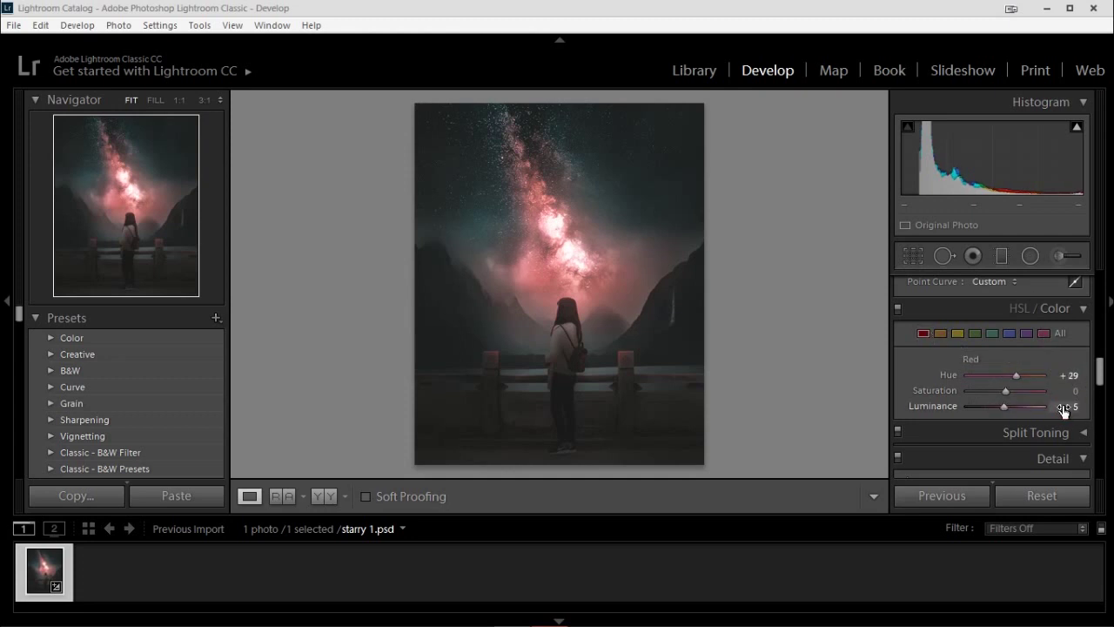
click(940, 333)
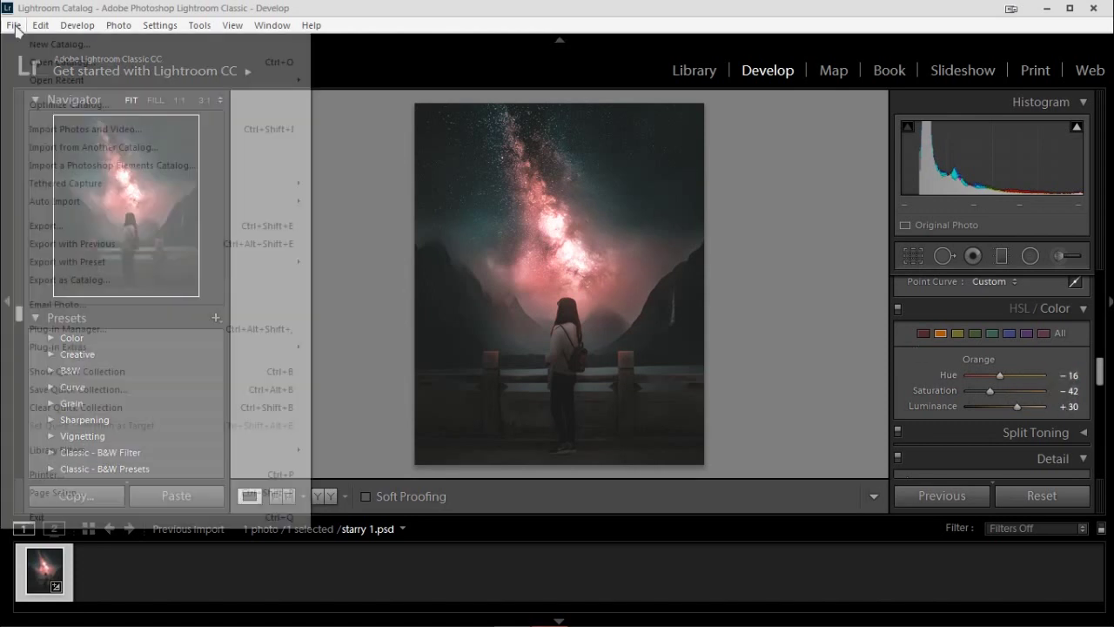
Pull the tone curve's white point in to about 88.6% and lower the upper-mid and midtone points.
mouse_move(1077, 333)
mouse_down()
mouse_move(1051, 320)
mouse_move(1059, 301)
mouse_up()
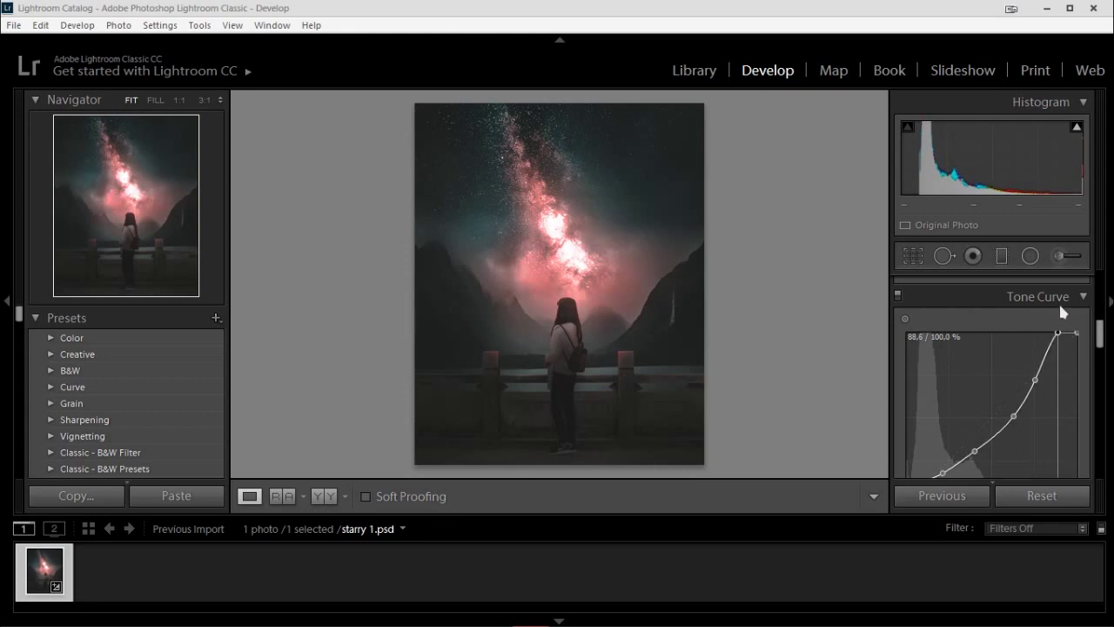
drag(1036, 381, 1030, 389)
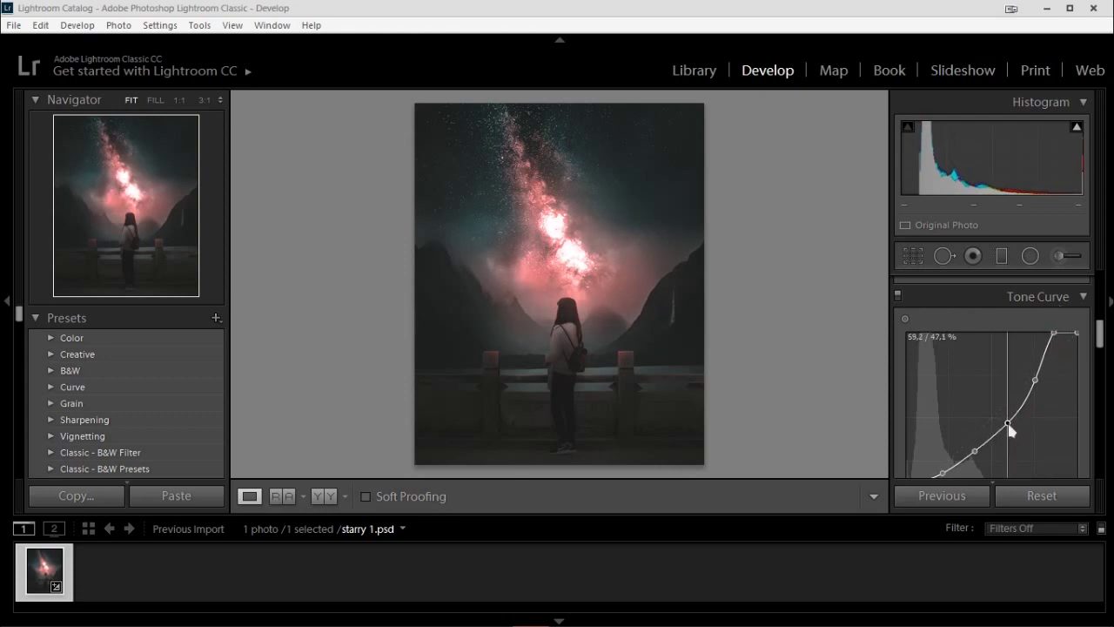
drag(1030, 389, 1002, 440)
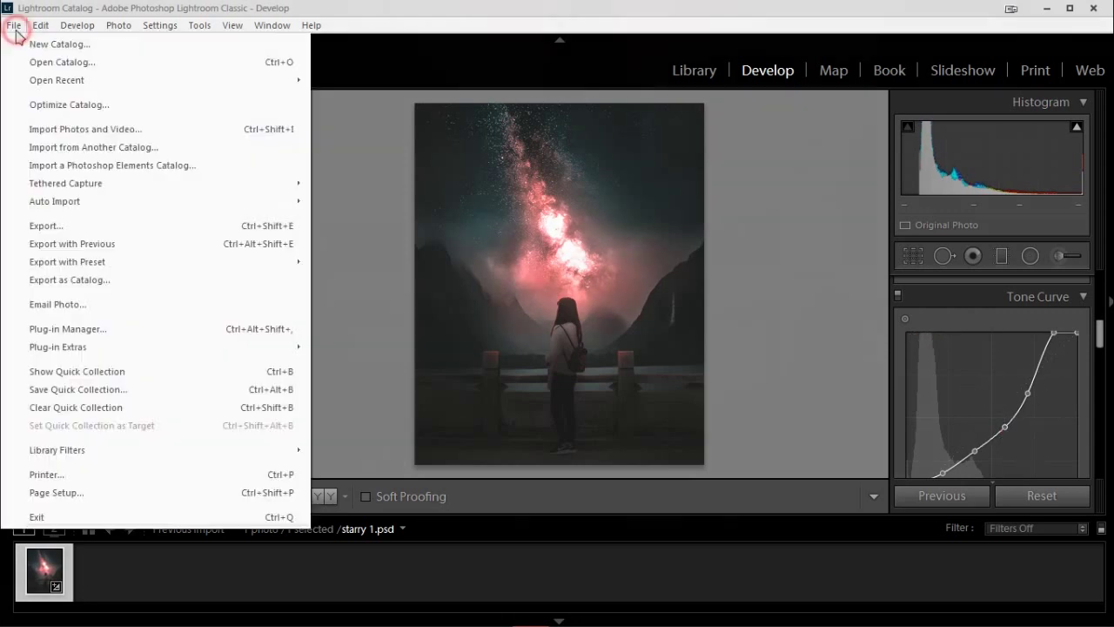